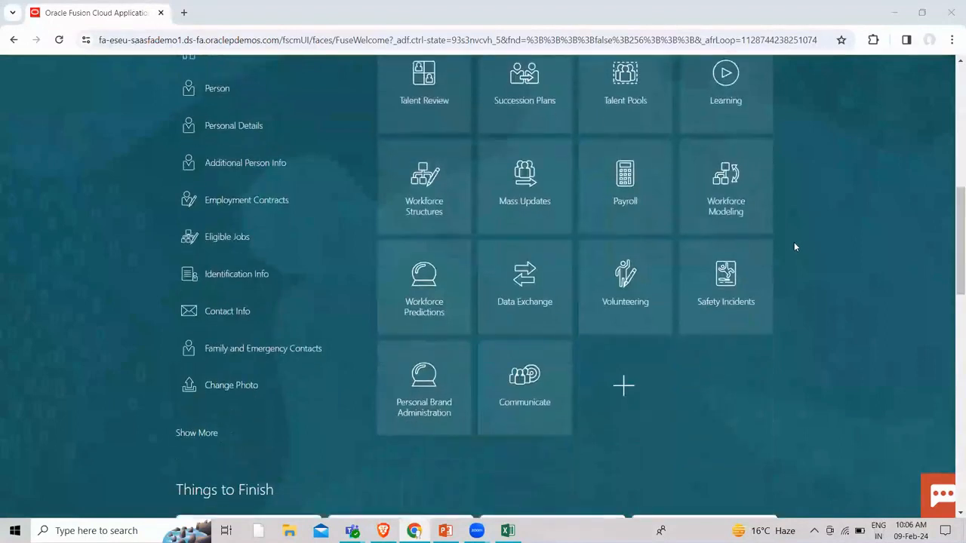
# Expand all client-group actions, find 'Simplified' on the page, and open Simplified QuickPay
pyautogui.click(198, 393)
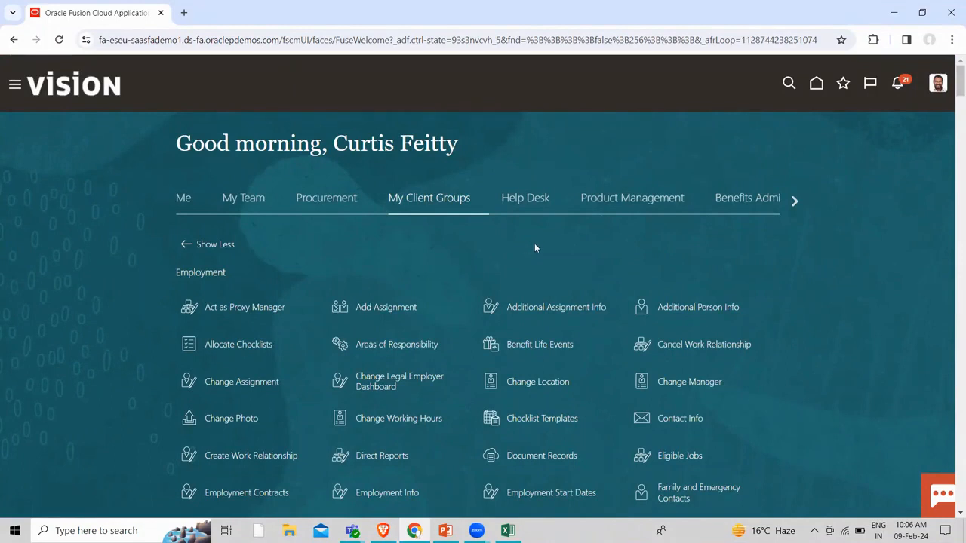
pyautogui.hotkey('ctrl', 'f')
pyautogui.write('sIMPLI')
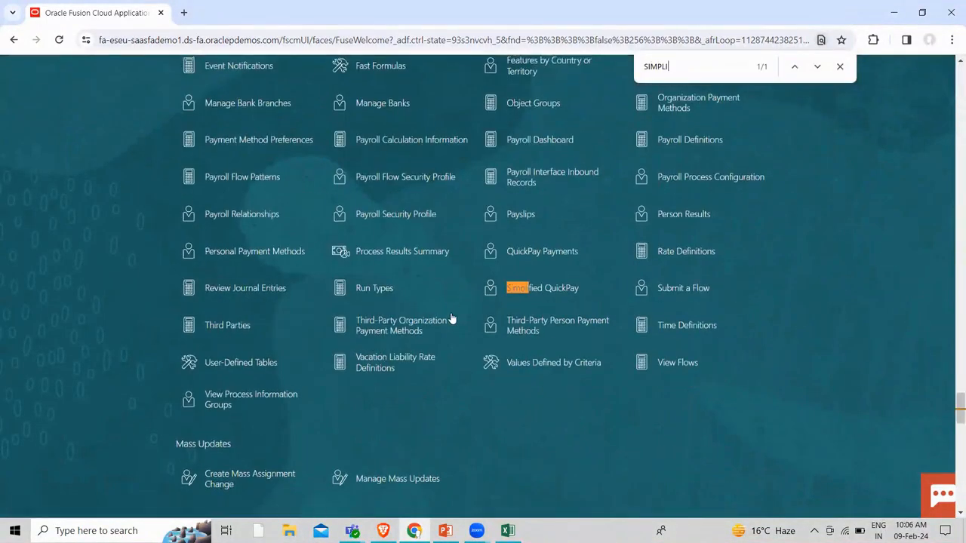
pyautogui.scroll(2, 451, 318)
pyautogui.scroll(1, 392, 309)
pyautogui.scroll(2, 269, 328)
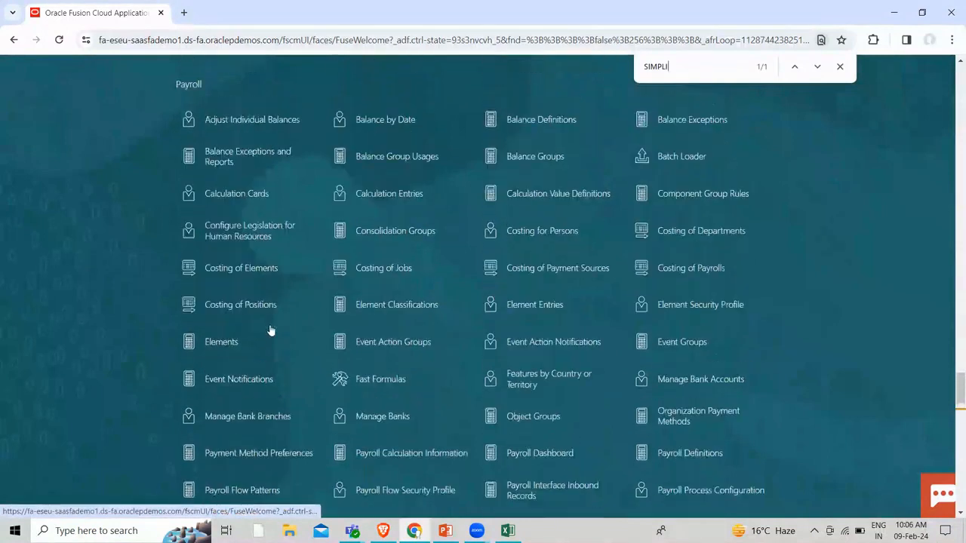
pyautogui.scroll(-2, 486, 354)
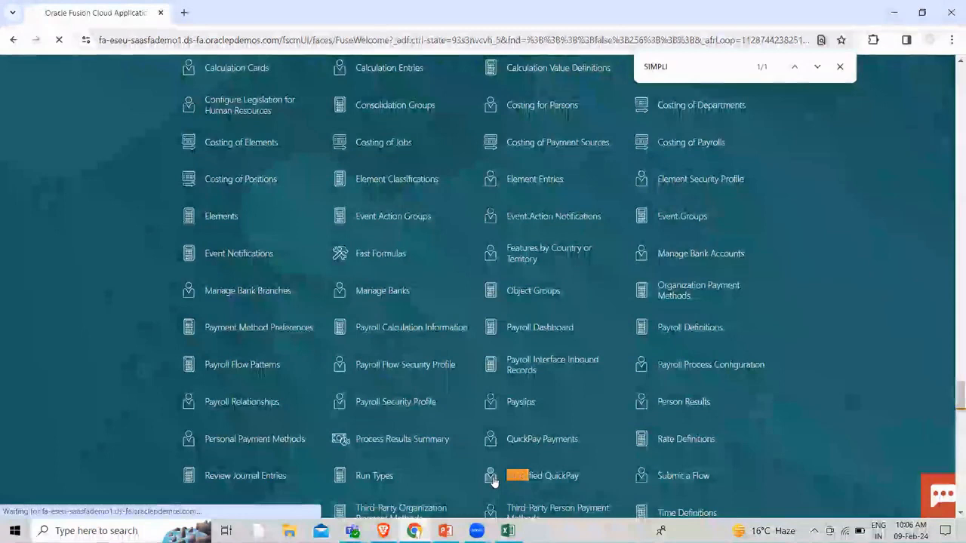
pyautogui.click(492, 481)
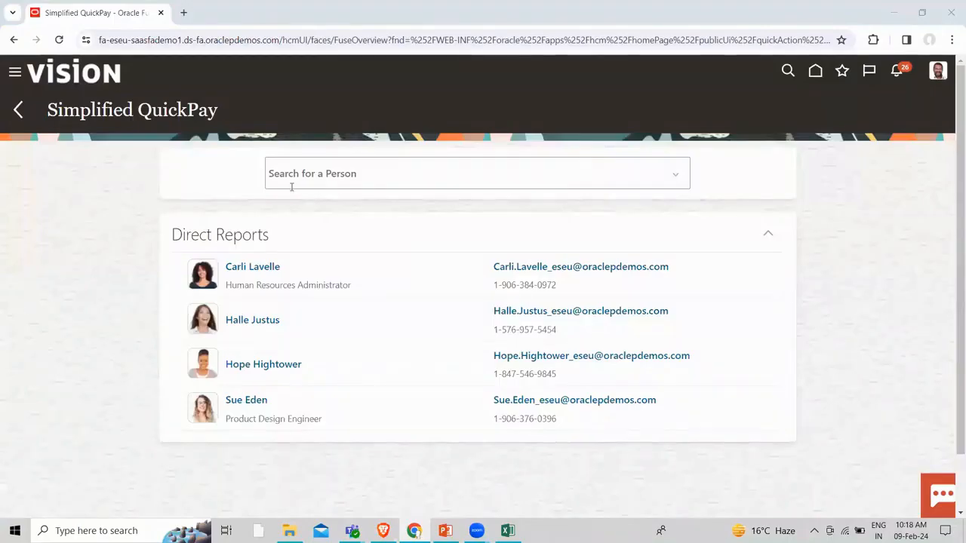
# Use Advanced Search to find the employee with person number 100 and open their QuickPay
pyautogui.click(284, 172)
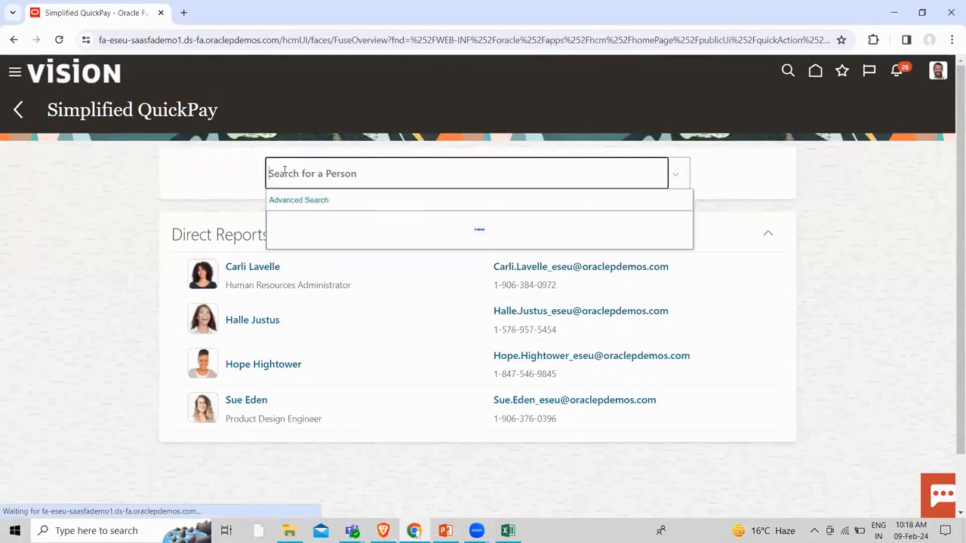
pyautogui.click(293, 199)
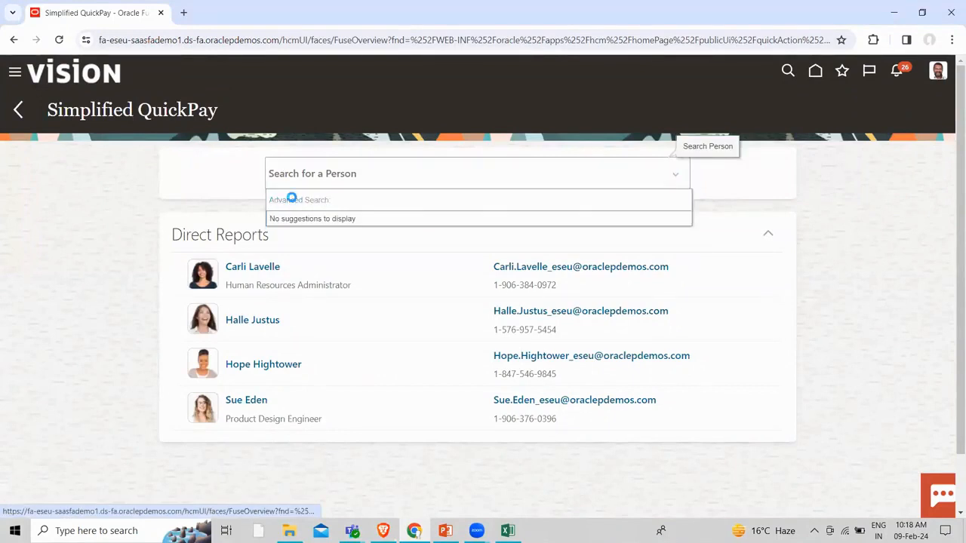
pyautogui.click(212, 407)
pyautogui.write('100')
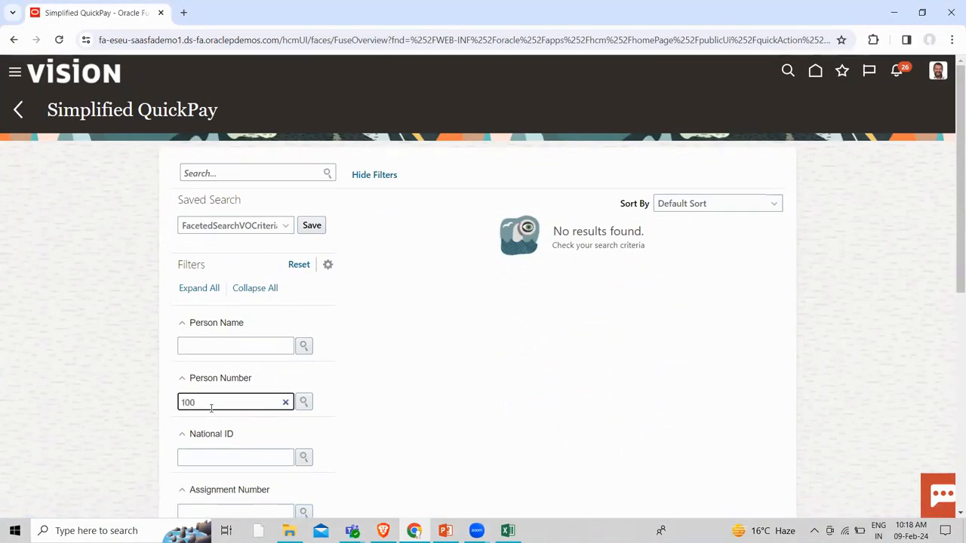
pyautogui.click(303, 404)
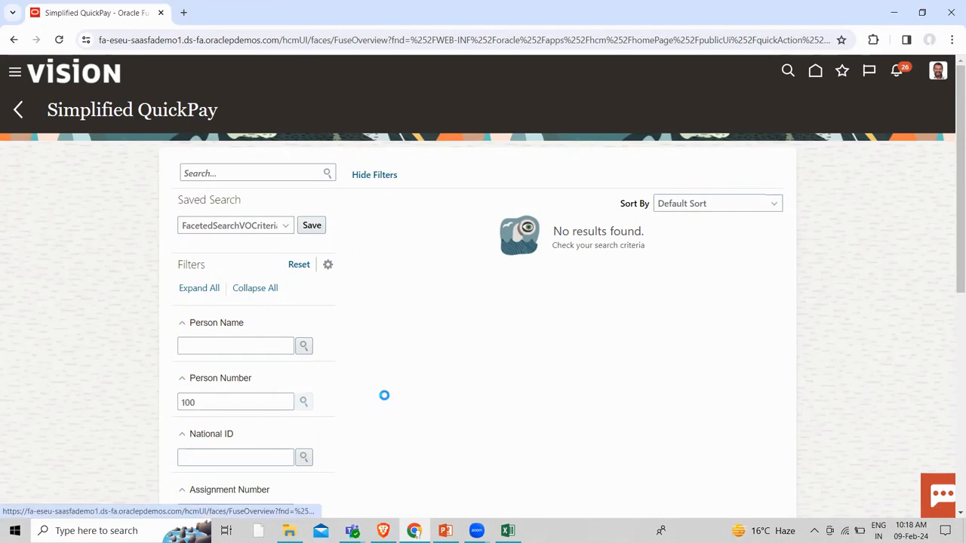
pyautogui.click(438, 248)
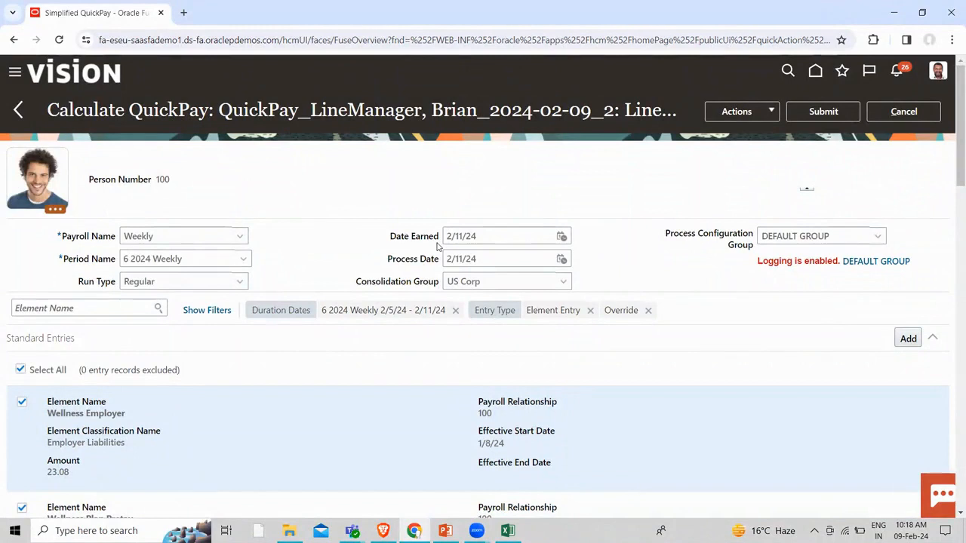
# Change the QuickPay period to 7 2024 Weekly and submit the calculation
pyautogui.click(243, 258)
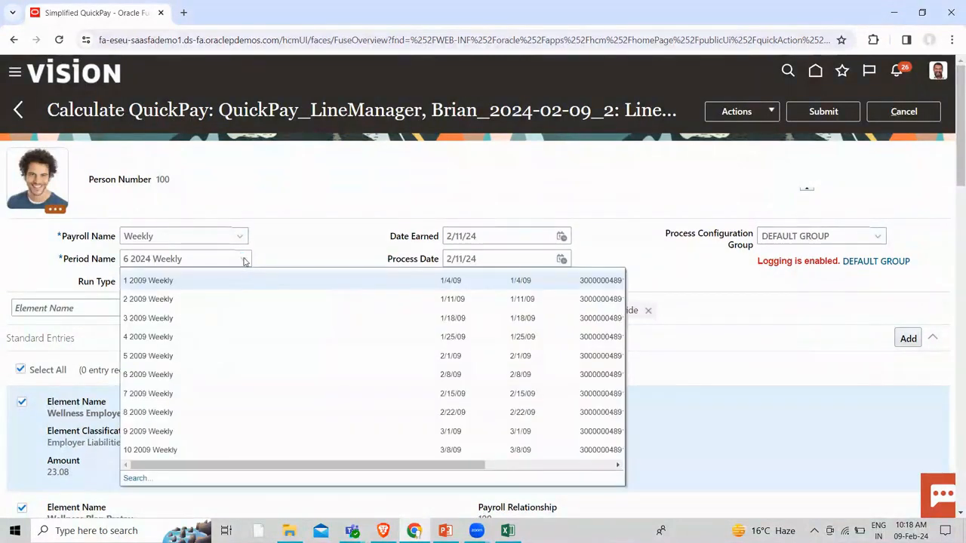
pyautogui.click(135, 479)
pyautogui.click(212, 266)
pyautogui.press('BackSpace')
pyautogui.write('1')
pyautogui.press('Return')
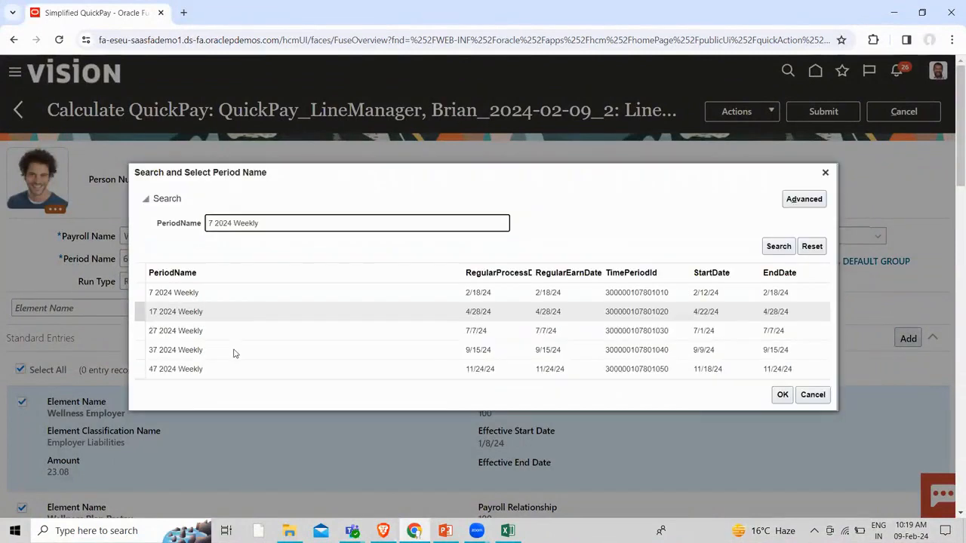
pyautogui.click(231, 291)
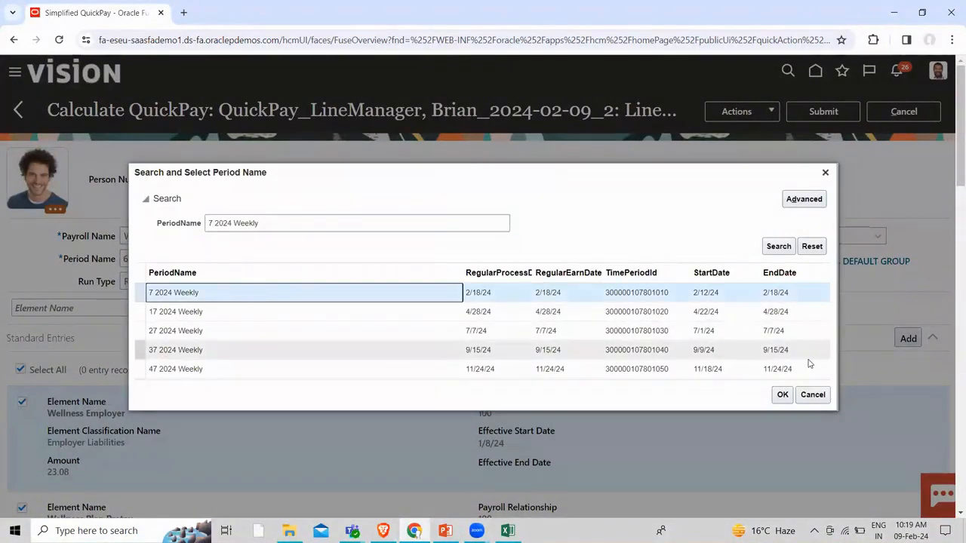
pyautogui.click(781, 394)
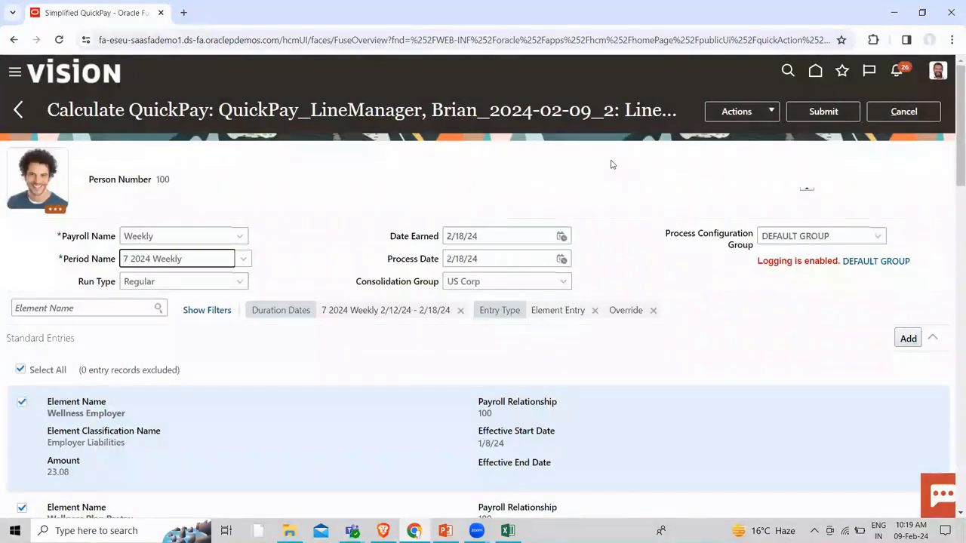
pyautogui.click(829, 113)
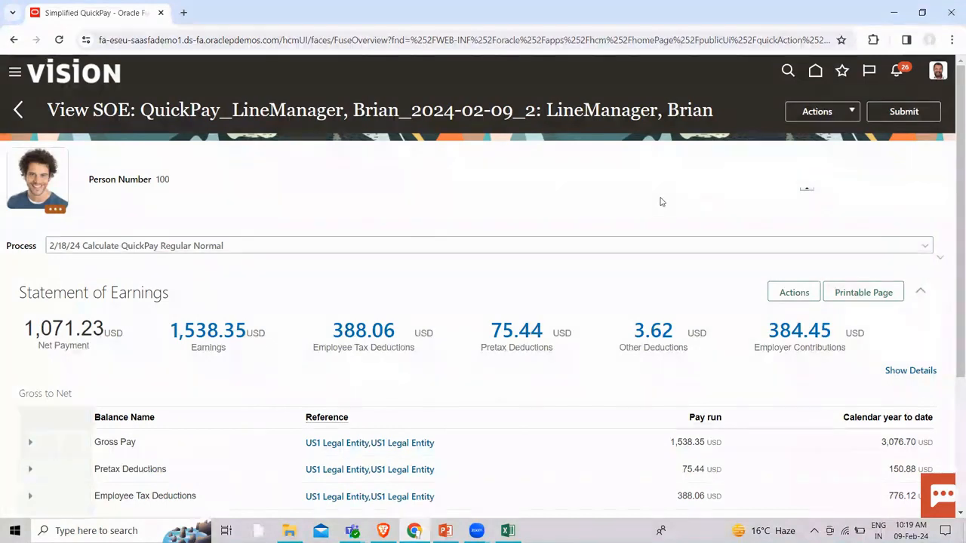
# Show the full statement of earnings details, review every section, and submit the QuickPay
pyautogui.scroll(-2, 123, 369)
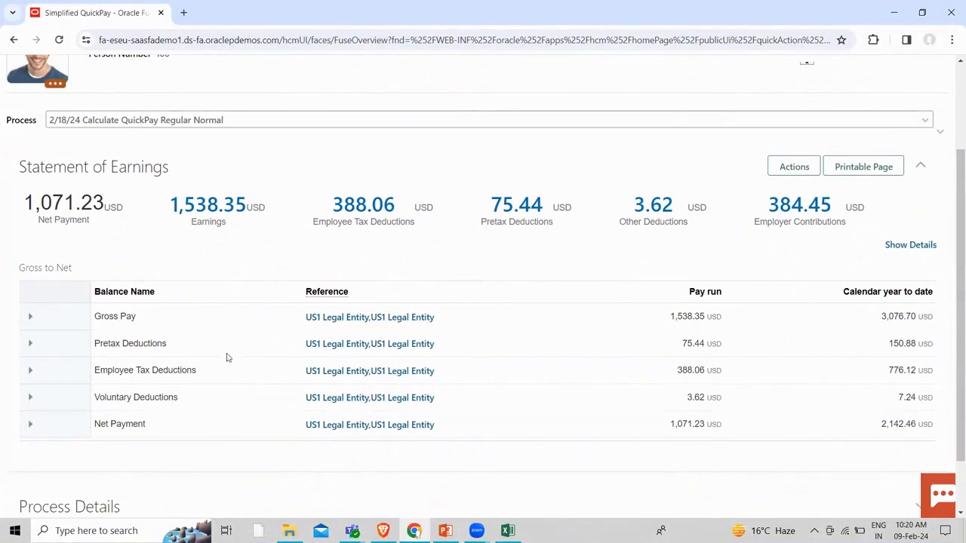
pyautogui.click(910, 246)
pyautogui.scroll(-5, 624, 254)
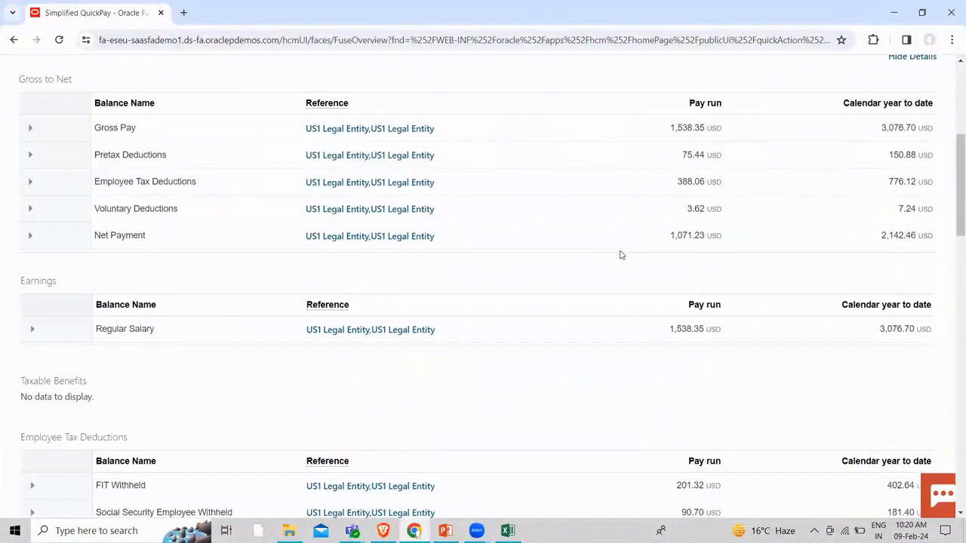
pyautogui.scroll(-2, 619, 255)
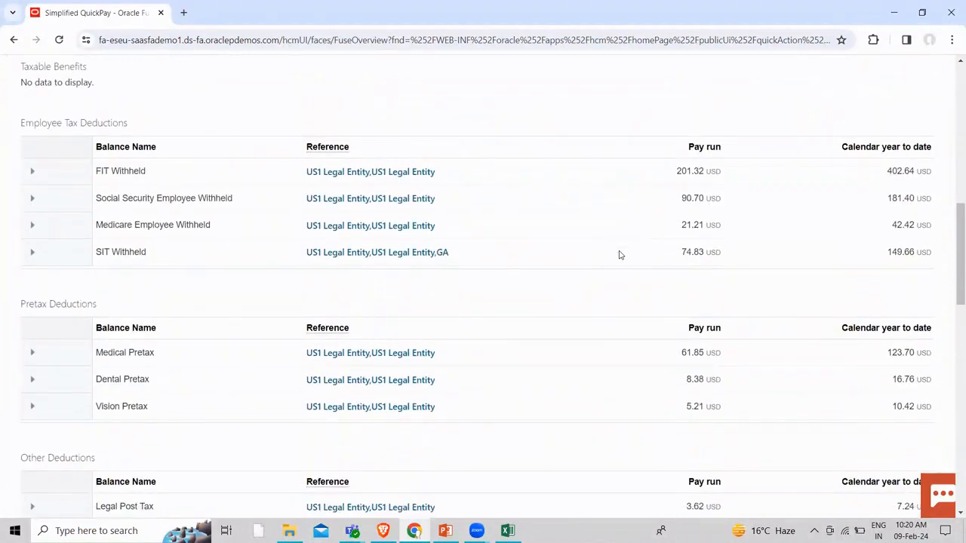
pyautogui.scroll(-2, 619, 255)
pyautogui.scroll(-4, 618, 255)
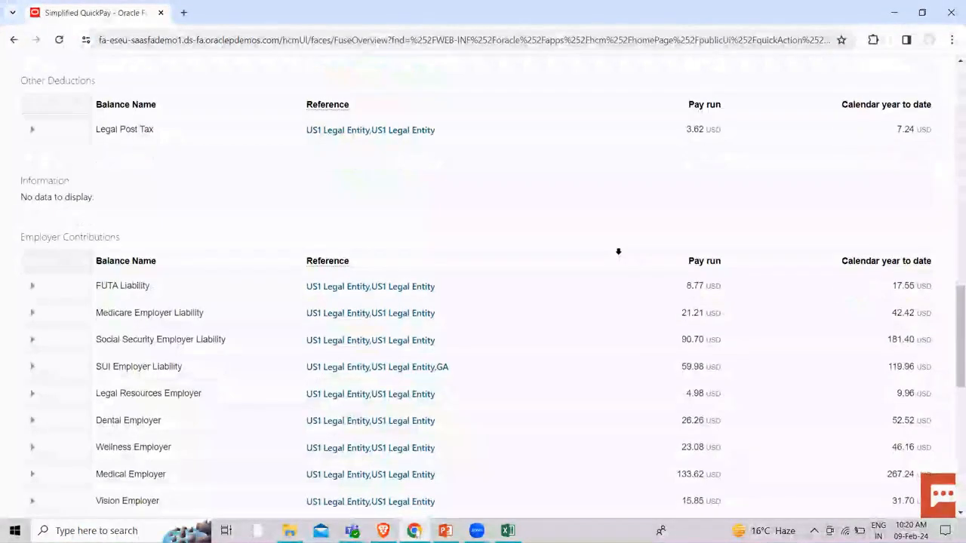
pyautogui.scroll(-2, 618, 255)
pyautogui.scroll(-5, 619, 255)
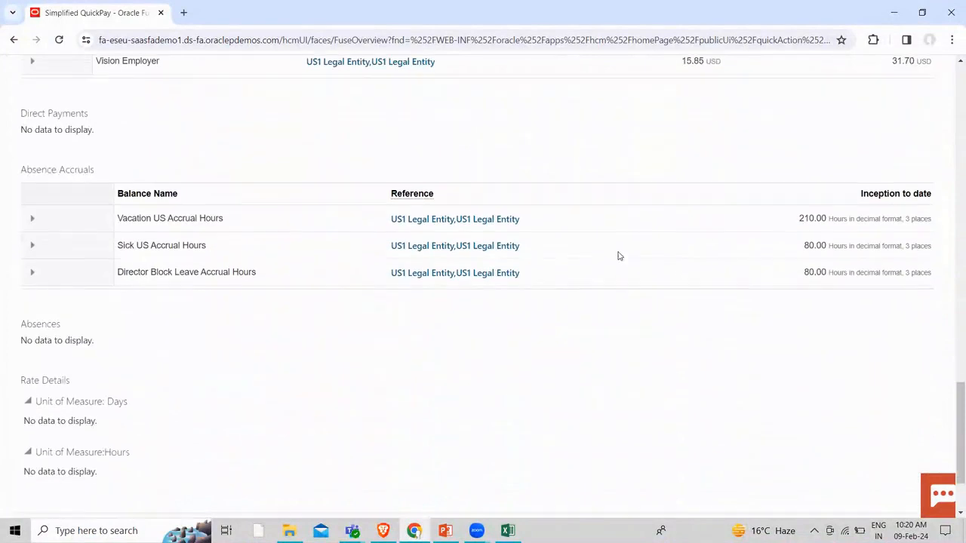
pyautogui.scroll(9, 618, 256)
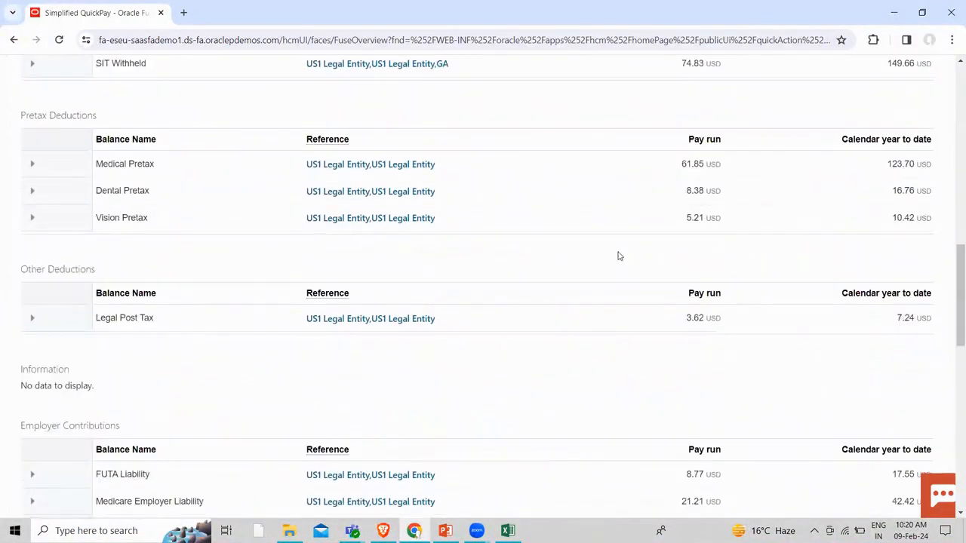
pyautogui.scroll(9, 619, 256)
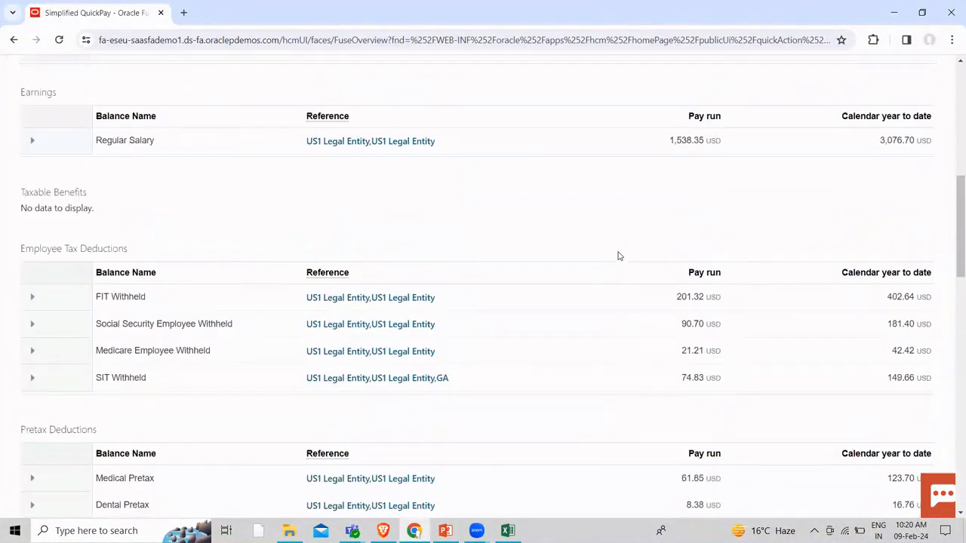
pyautogui.scroll(3, 618, 256)
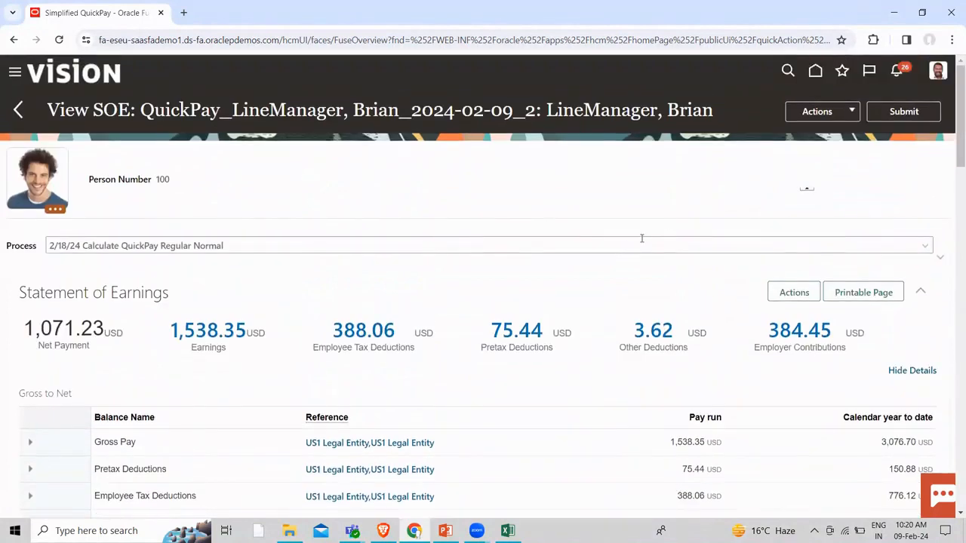
pyautogui.click(915, 111)
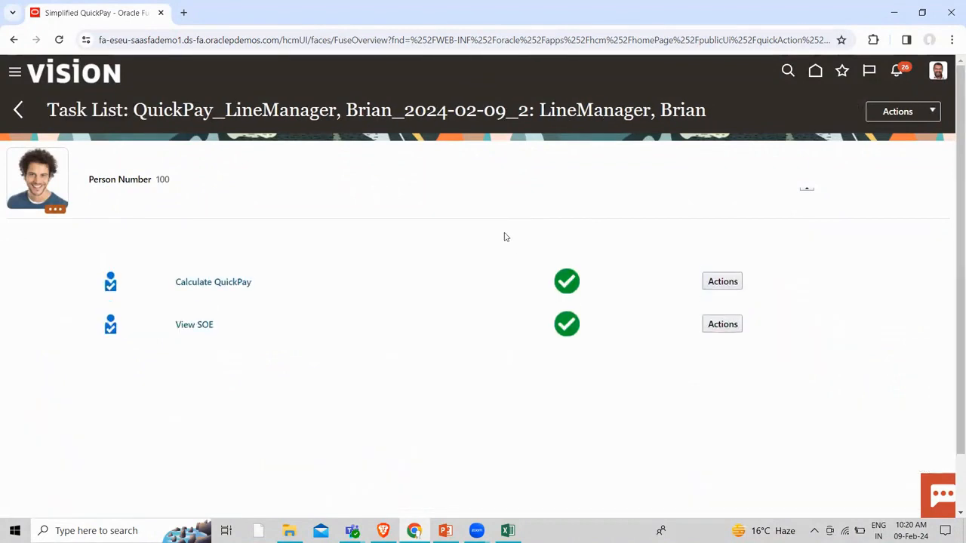
# Return to the home page and expand the full list of client-group actions
pyautogui.click(19, 110)
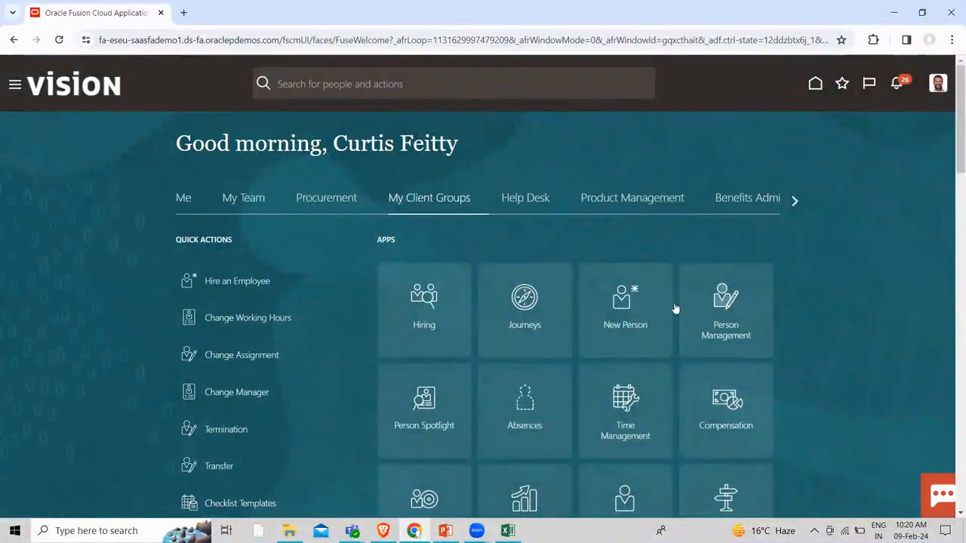
pyautogui.scroll(-3, 510, 212)
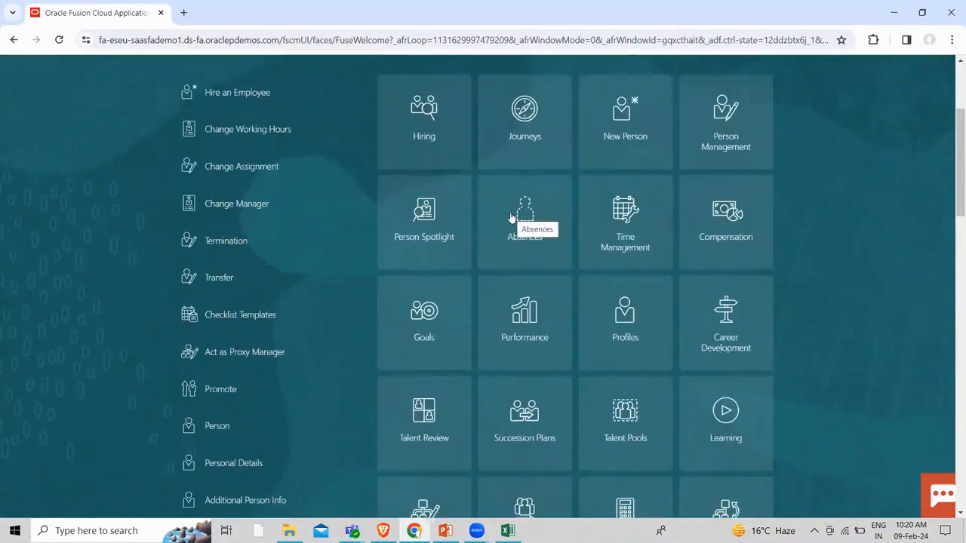
pyautogui.scroll(-8, 510, 218)
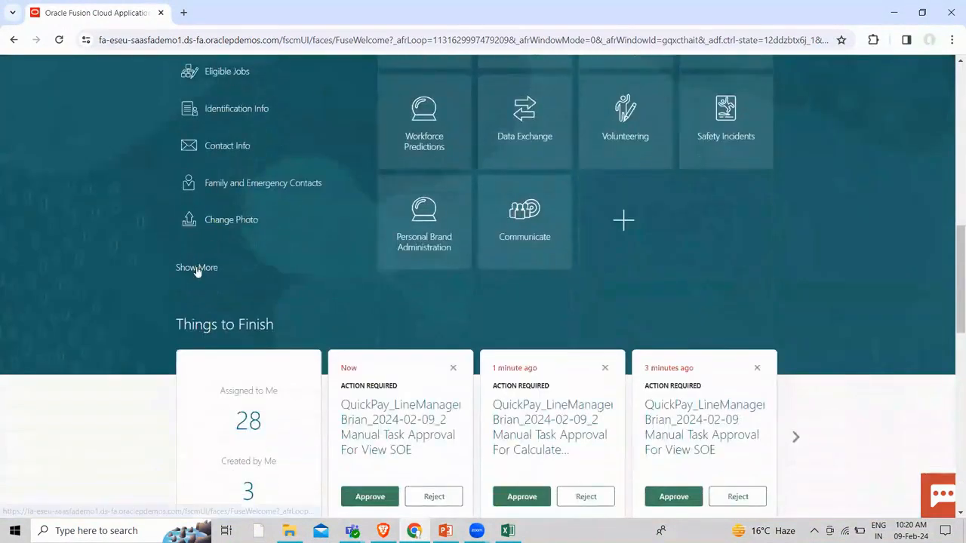
pyautogui.click(196, 268)
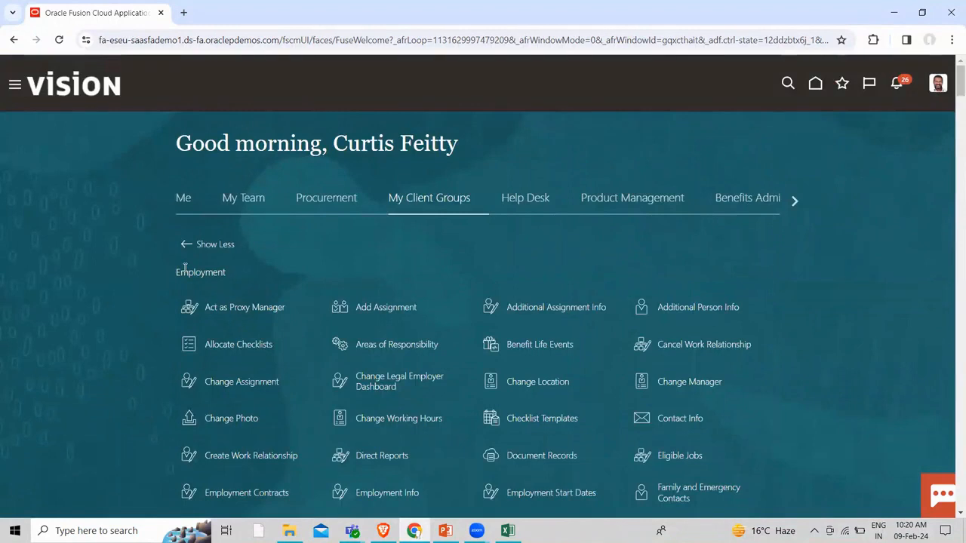
# Search the page for 'SALARY B' to locate Salary Basis under Compensation
pyautogui.hotkey('ctrl', 'f')
pyautogui.press('BackSpace')
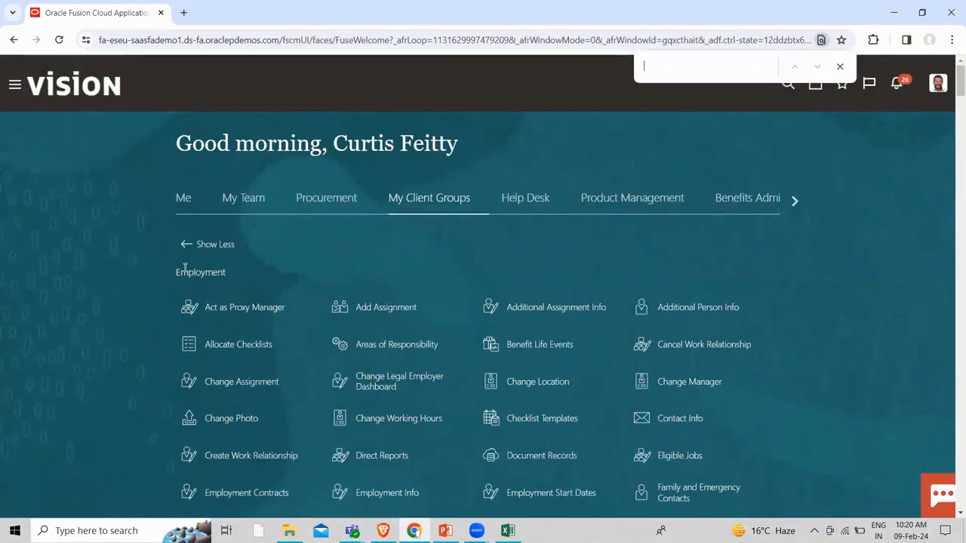
pyautogui.write('SALA')
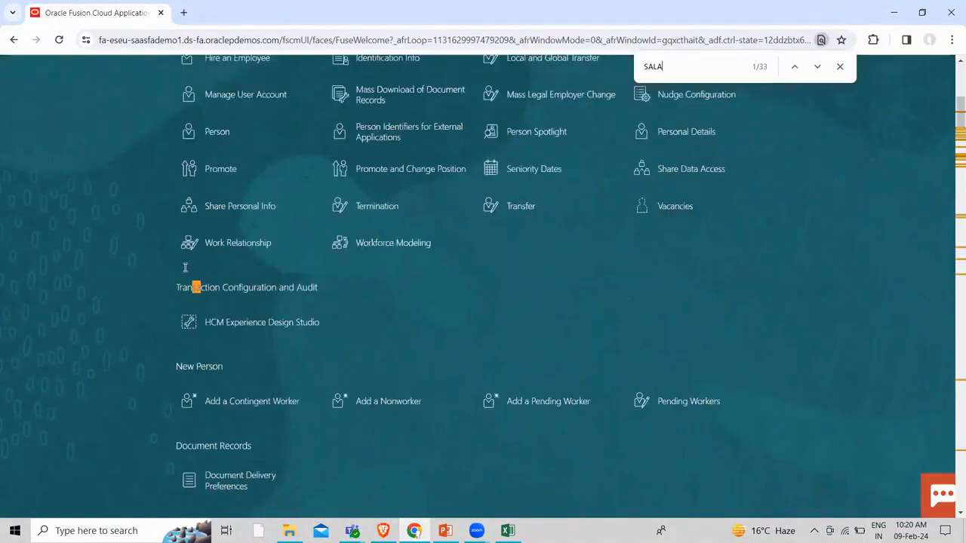
pyautogui.write('Y')
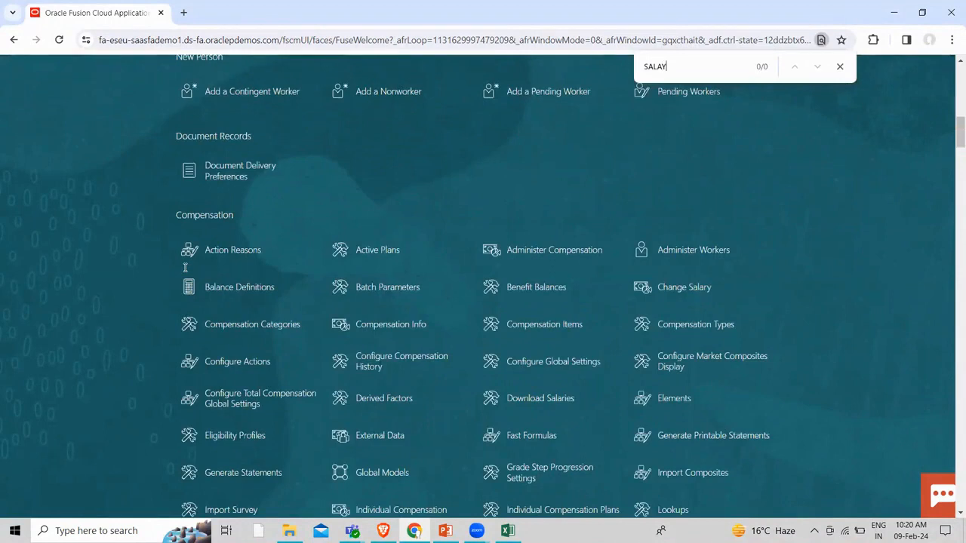
pyautogui.press('BackSpace')
pyautogui.write('RY')
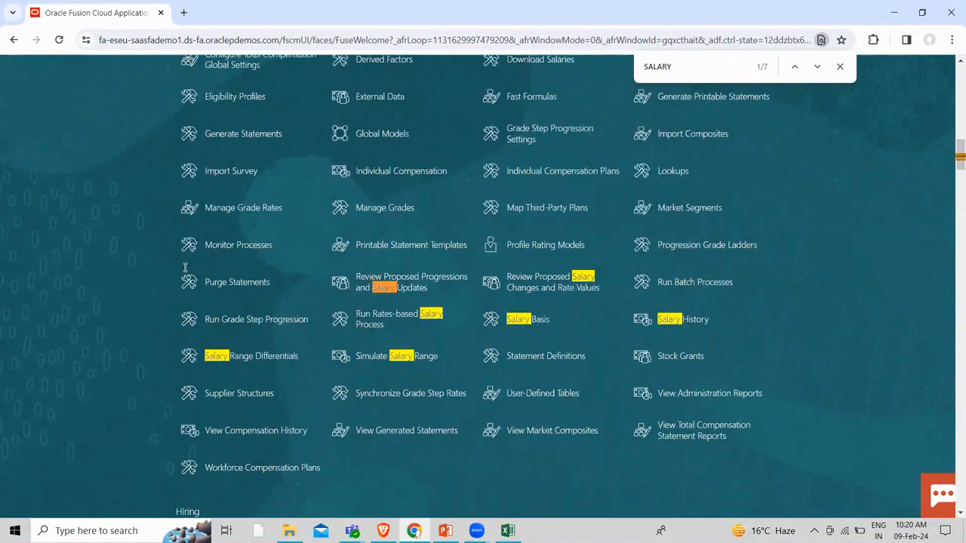
pyautogui.write(' B')
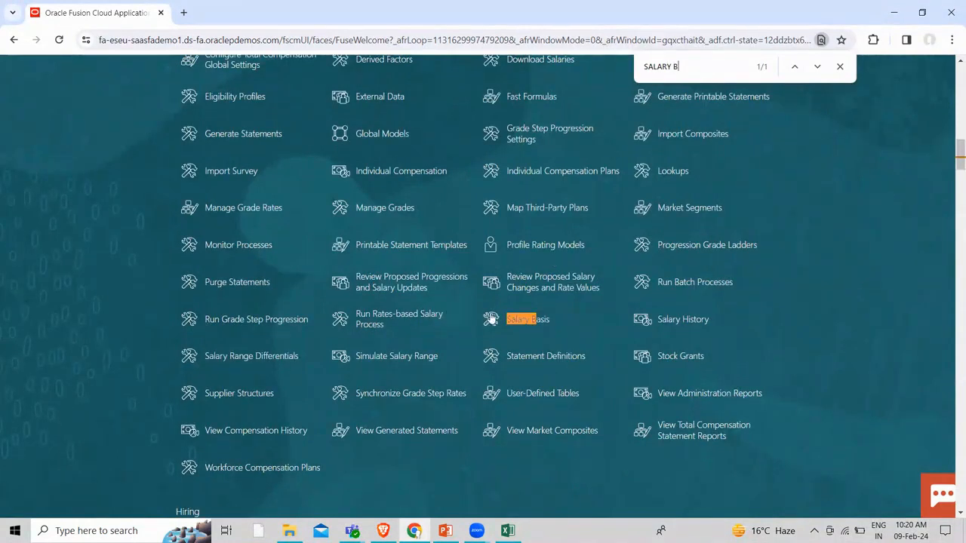
pyautogui.scroll(2, 345, 305)
pyautogui.scroll(3, 344, 305)
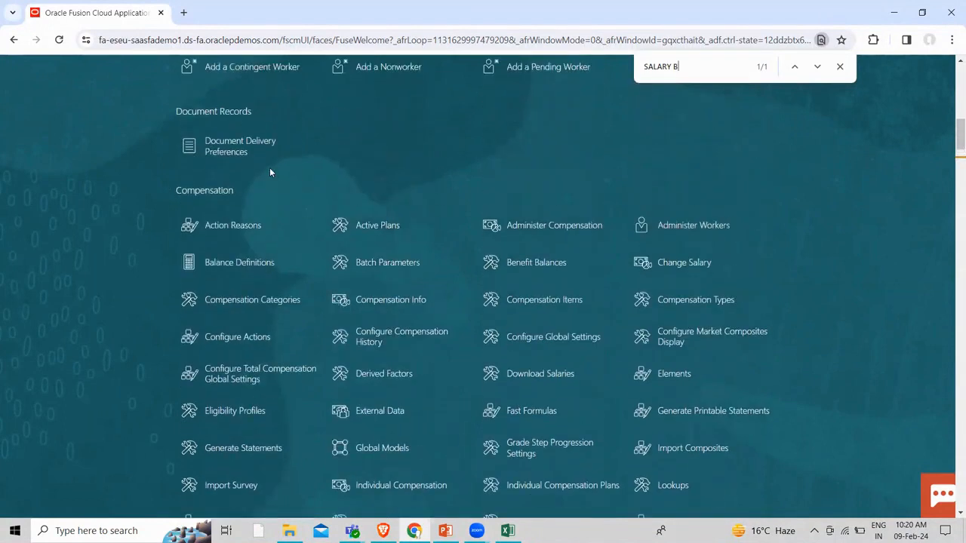
pyautogui.scroll(-2, 369, 374)
pyautogui.scroll(-1, 371, 375)
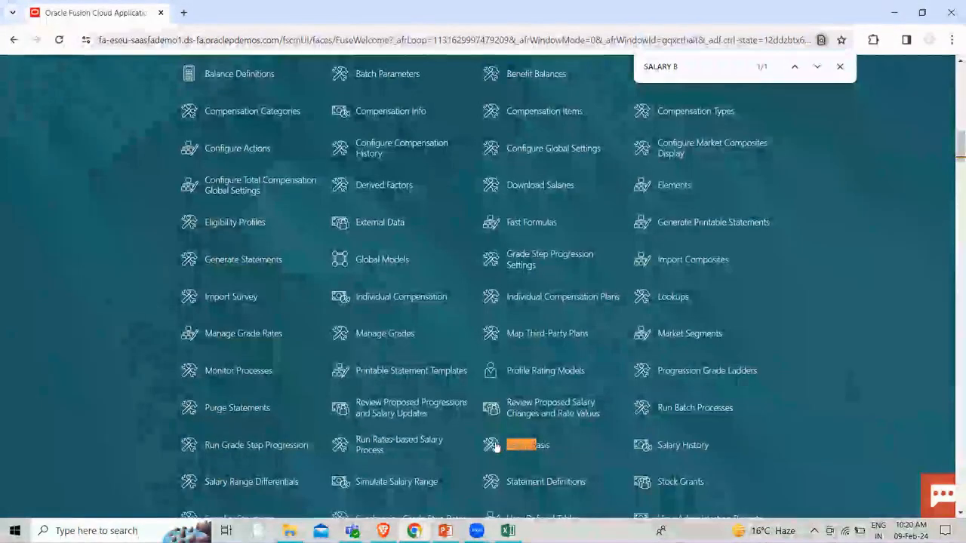
# Open the Salary Basis task and start adding a new salary basis
pyautogui.click(492, 447)
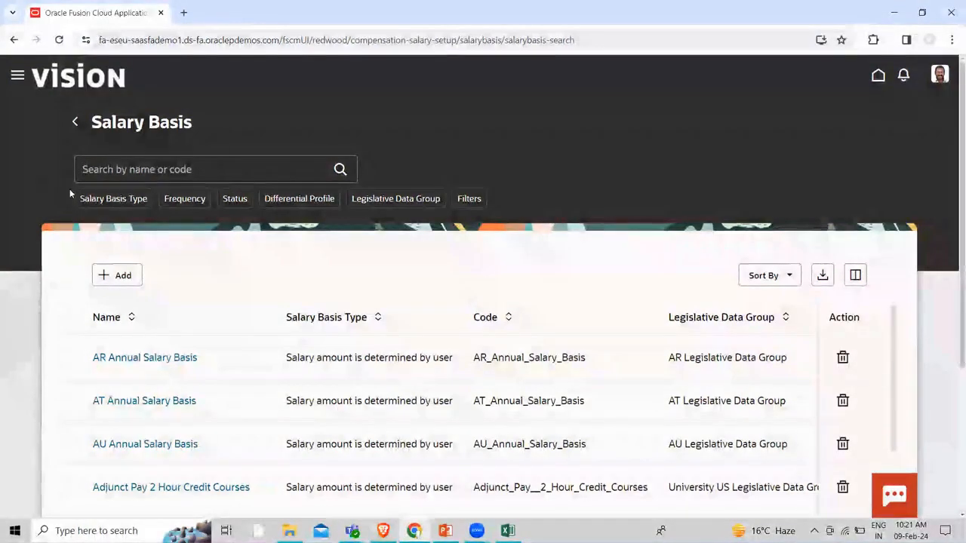
pyautogui.click(117, 279)
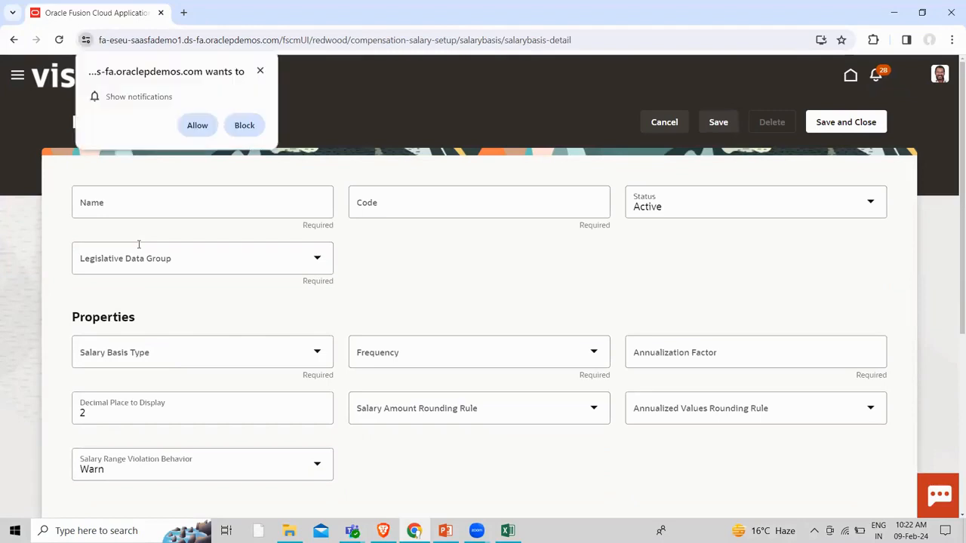
pyautogui.click(198, 192)
# Name the new salary basis 'MONTHLY SALARY' so its code fills in
pyautogui.click(259, 71)
pyautogui.click(127, 196)
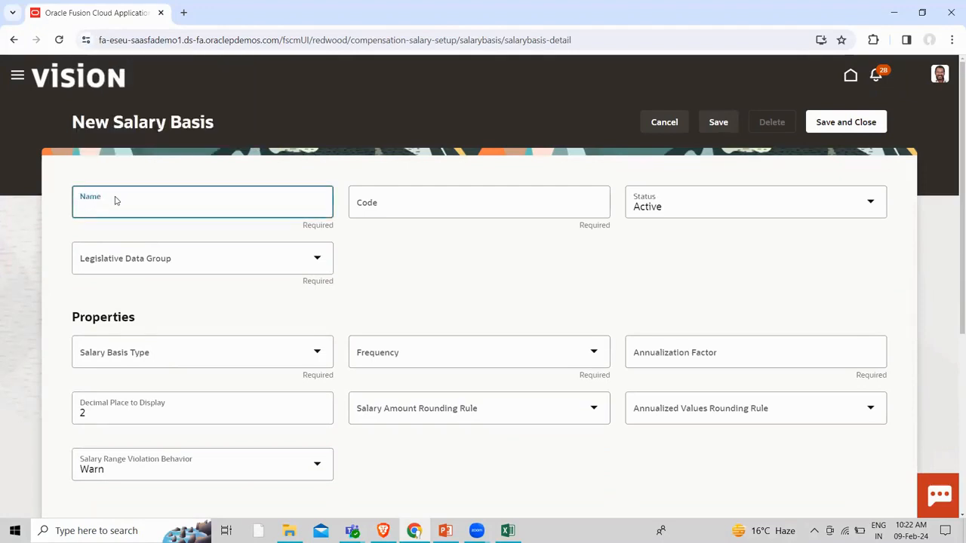
pyautogui.write('MONTHLY SALARY')
pyautogui.click(346, 264)
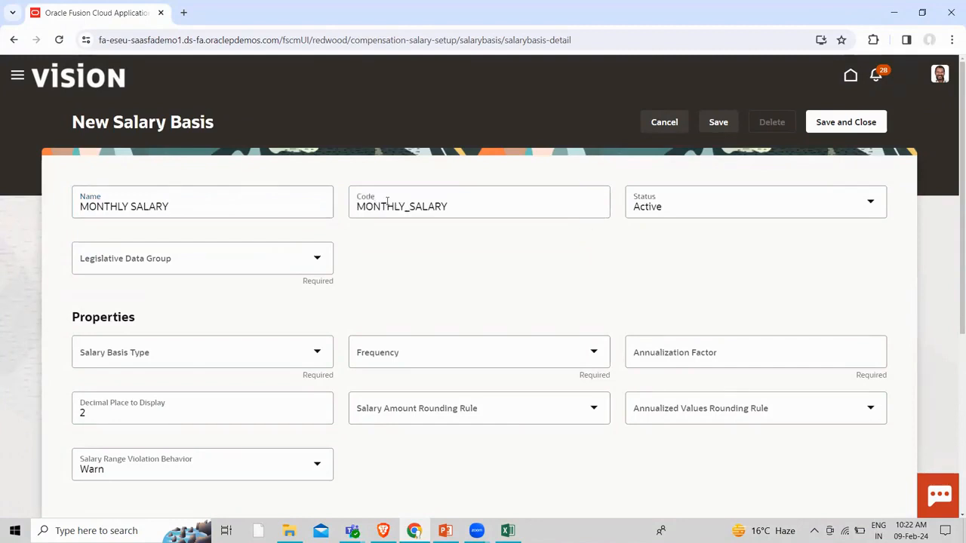
# Set the Legislative Data Group to US Legislative Data Group
pyautogui.click(316, 260)
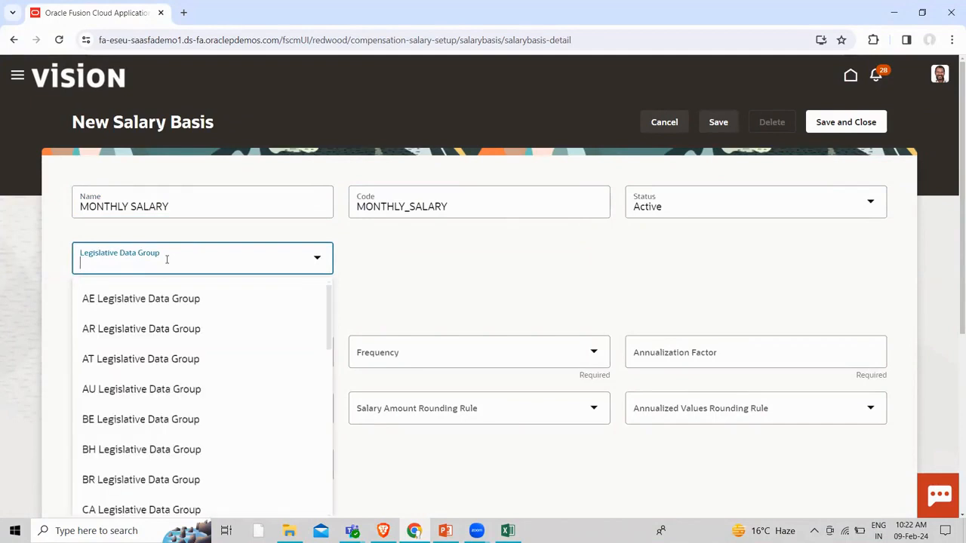
pyautogui.write('US')
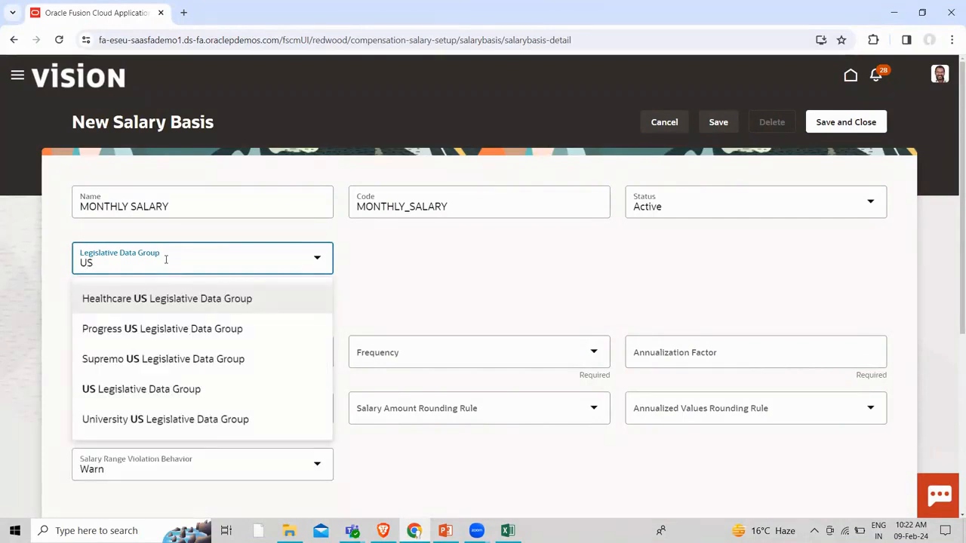
pyautogui.click(138, 390)
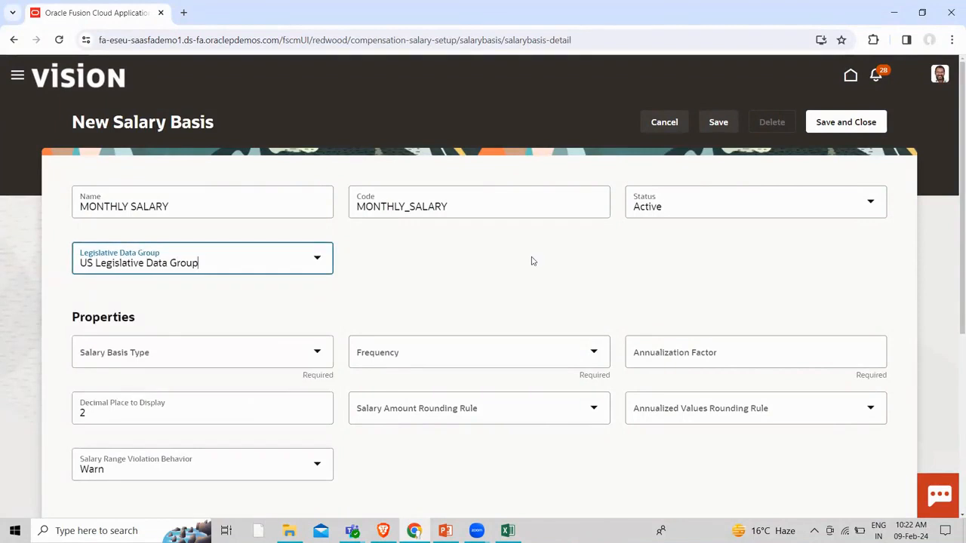
pyautogui.scroll(-1, 531, 260)
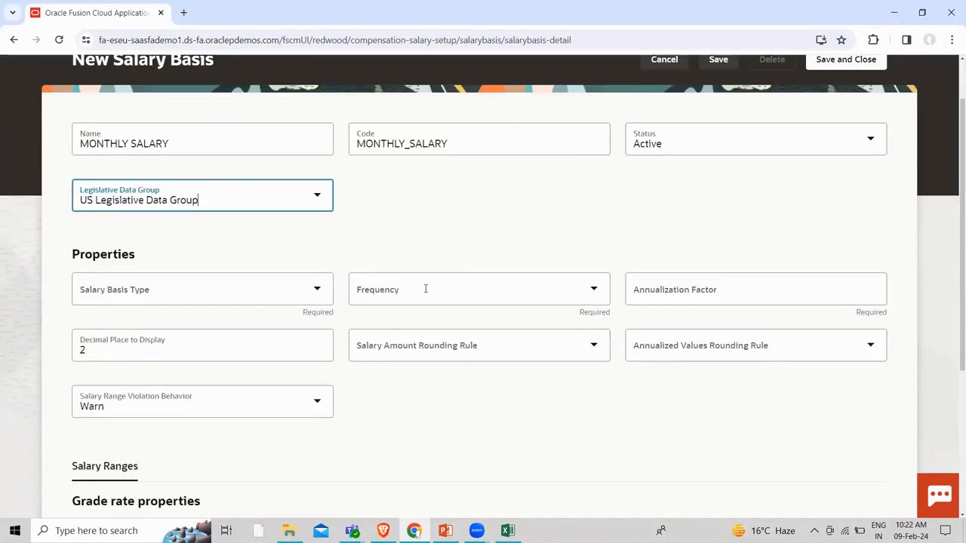
pyautogui.click(323, 299)
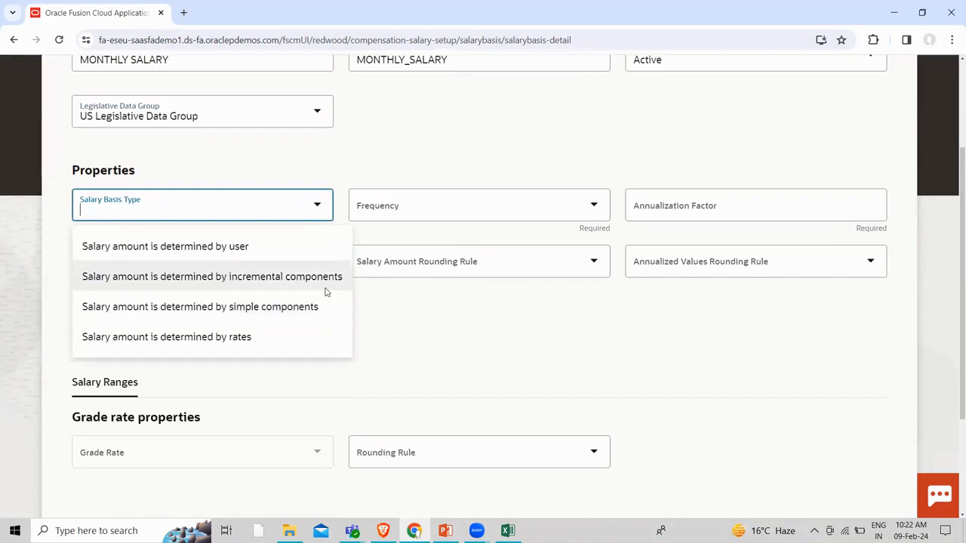
# Set the salary basis type to 'Salary amount is determined by incremental components'
pyautogui.click(162, 249)
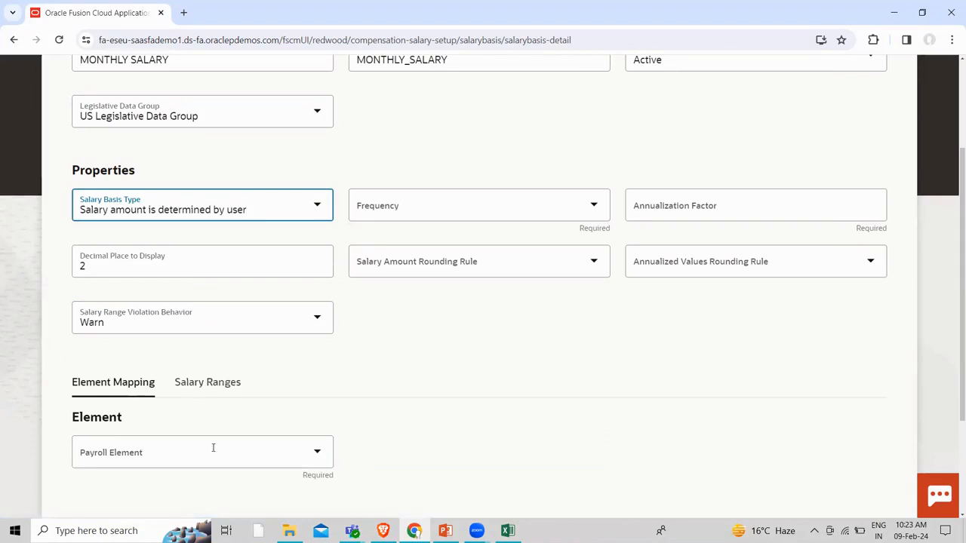
pyautogui.click(315, 205)
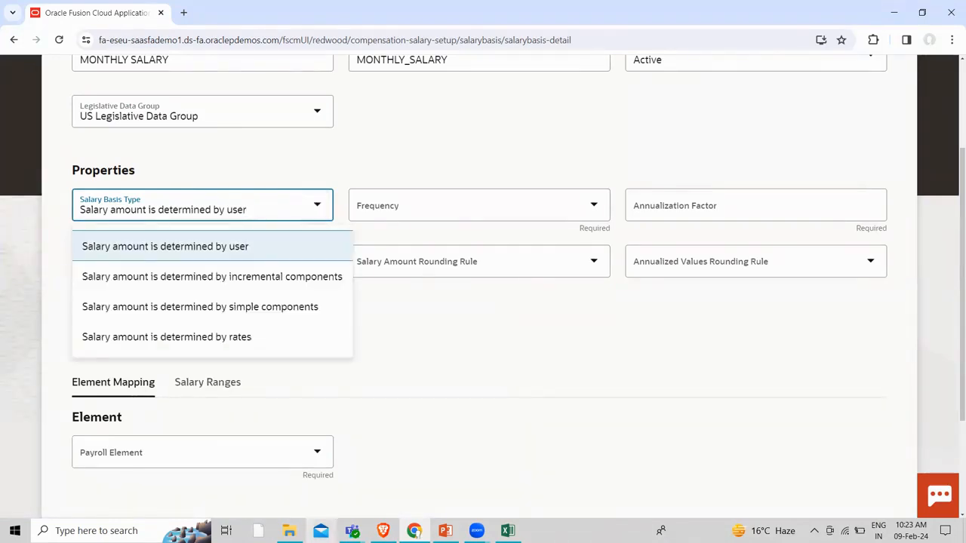
pyautogui.click(119, 284)
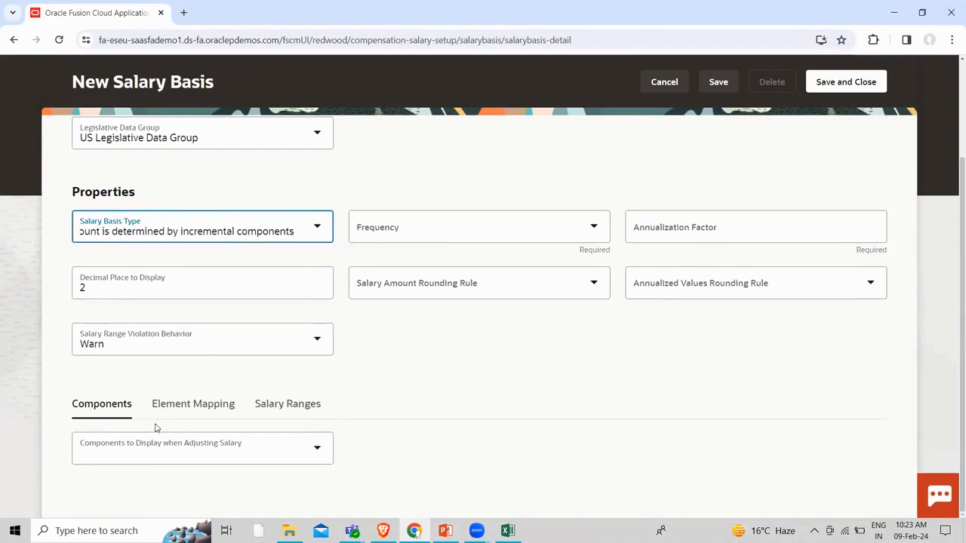
pyautogui.click(311, 455)
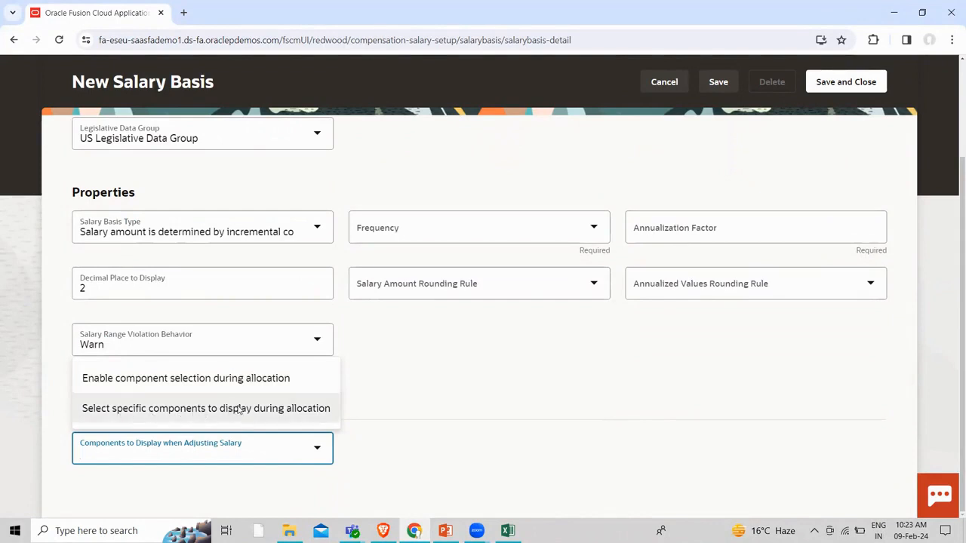
# Set Components to Display to 'Select specific components to display during allocation'
pyautogui.click(227, 378)
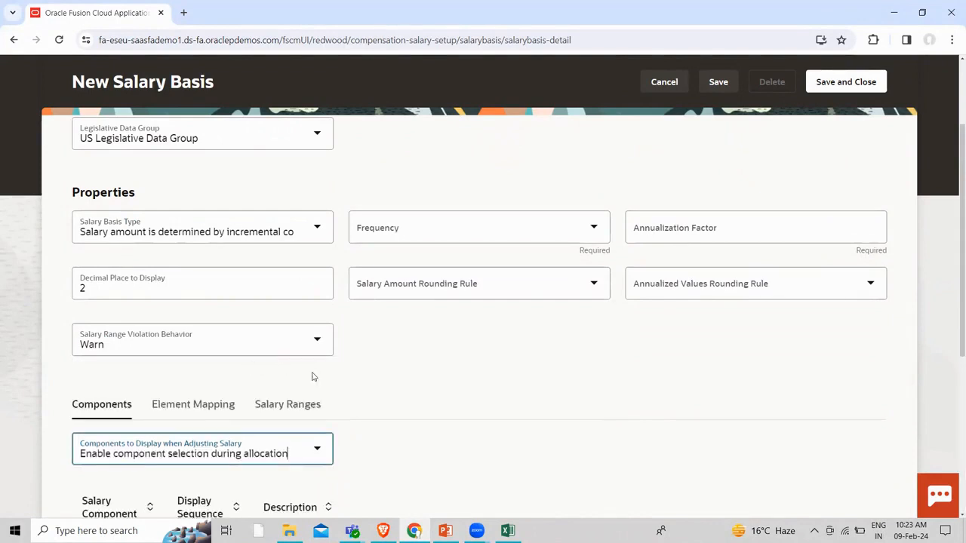
pyautogui.scroll(-2, 482, 378)
pyautogui.scroll(-2, 347, 420)
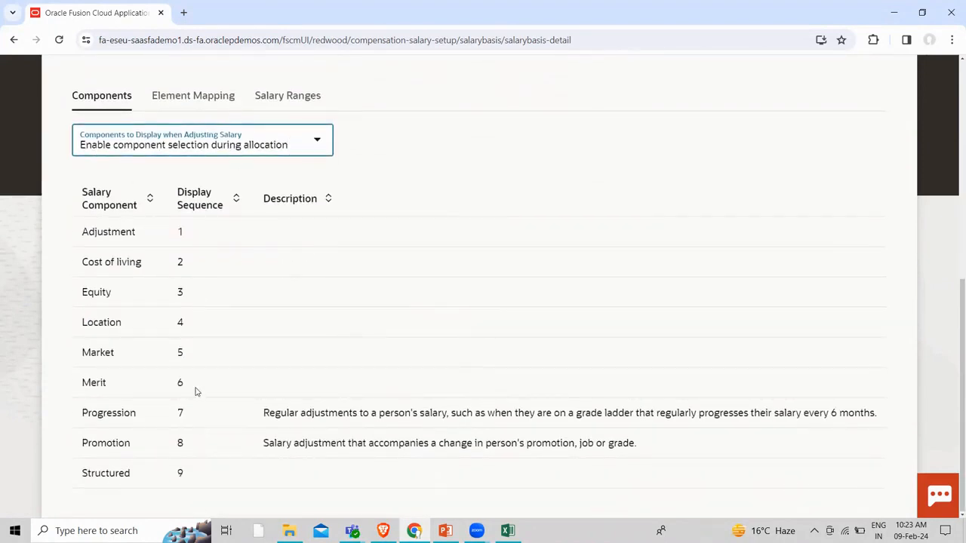
pyautogui.click(307, 148)
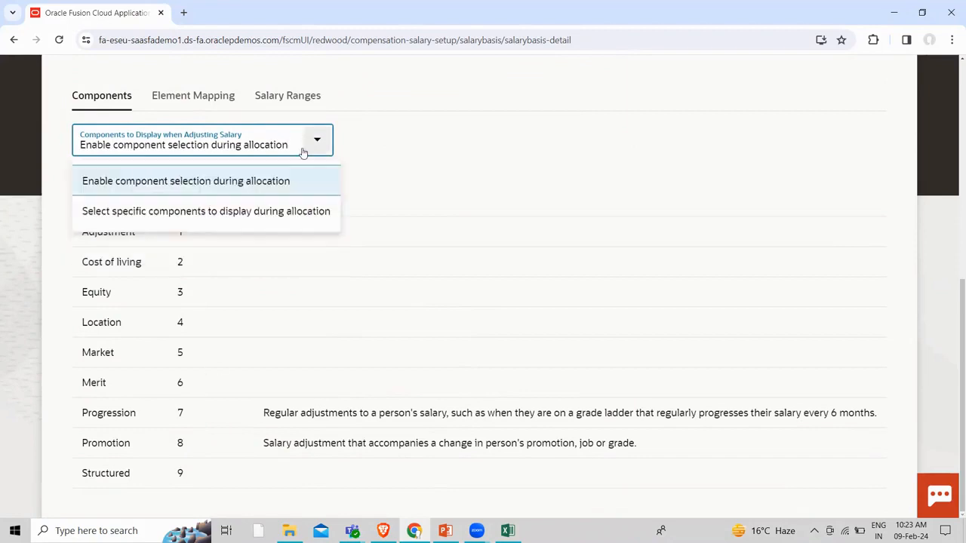
pyautogui.click(311, 209)
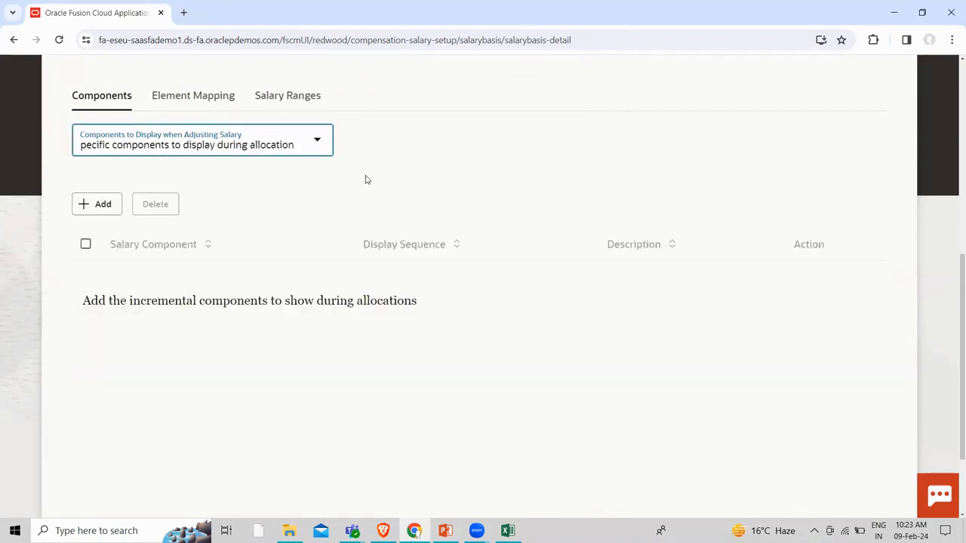
# Add an empty salary component row and look through the Salary Component list
pyautogui.click(86, 244)
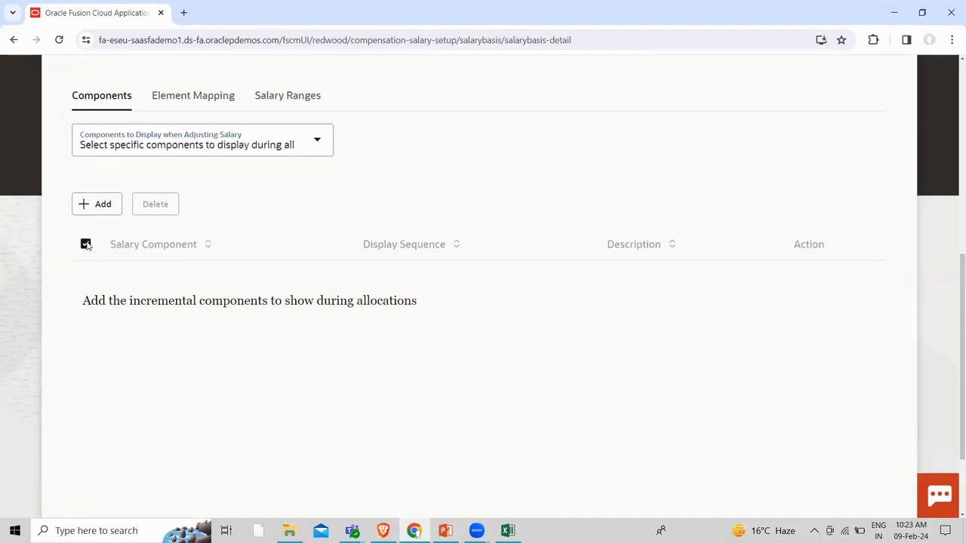
pyautogui.click(89, 247)
pyautogui.click(89, 212)
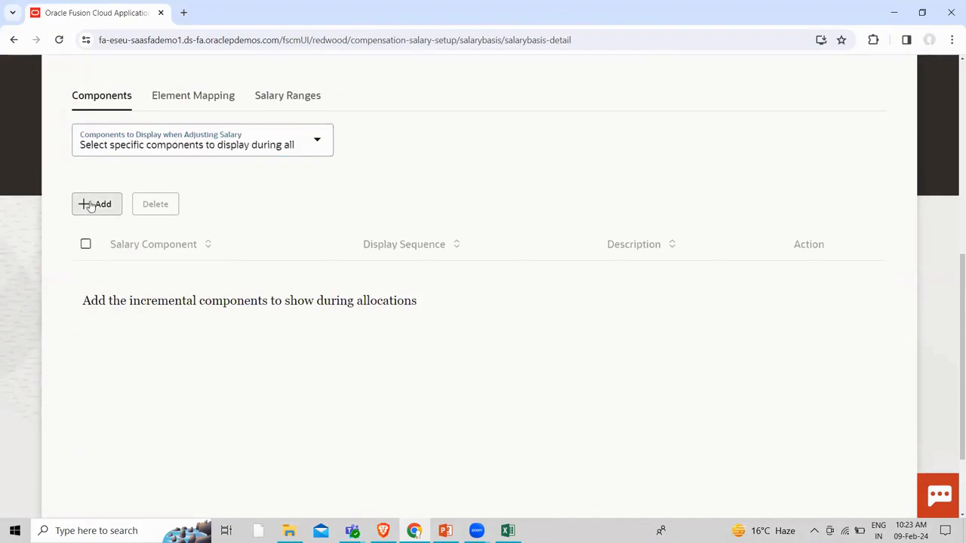
pyautogui.click(339, 276)
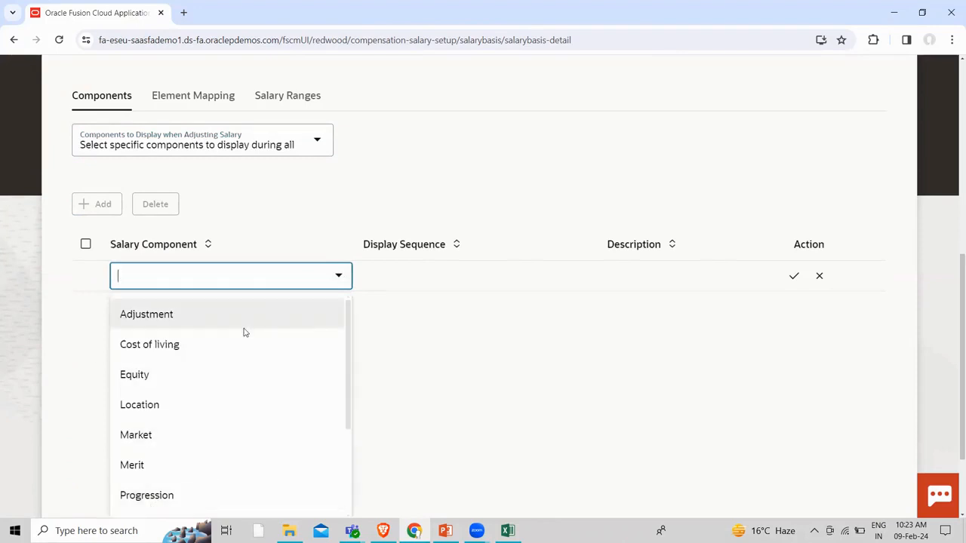
pyautogui.click(338, 195)
pyautogui.scroll(3, 248, 224)
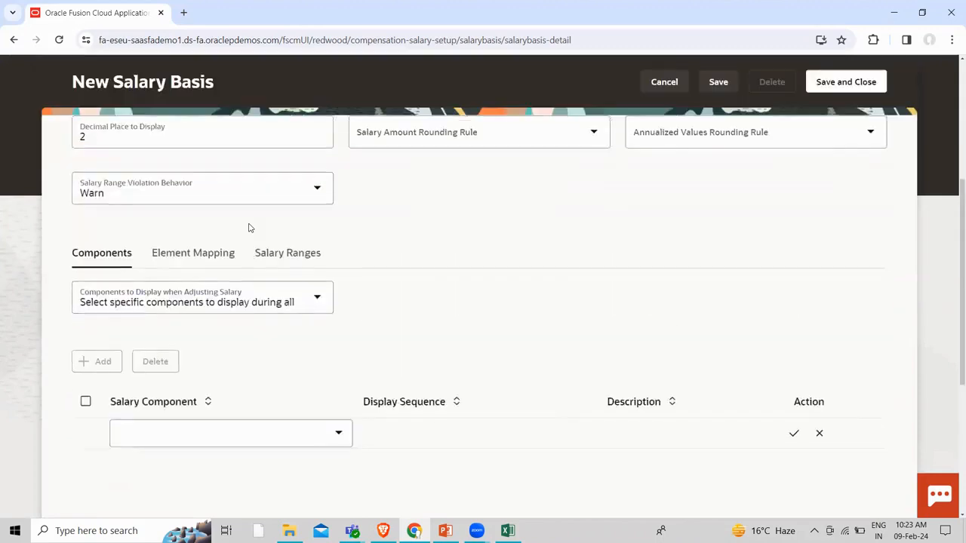
pyautogui.scroll(2, 263, 283)
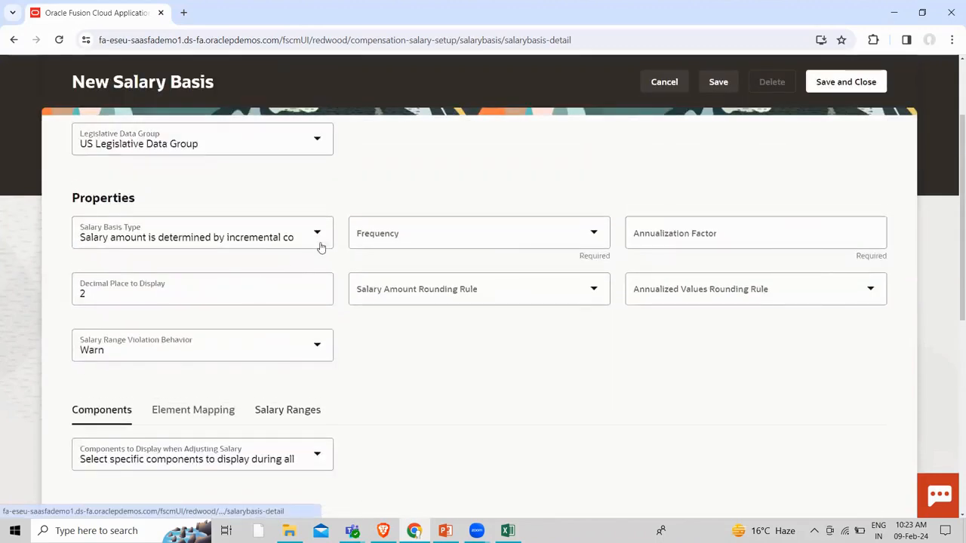
# Switch the salary basis type to simple components and add a blank component row
pyautogui.click(320, 235)
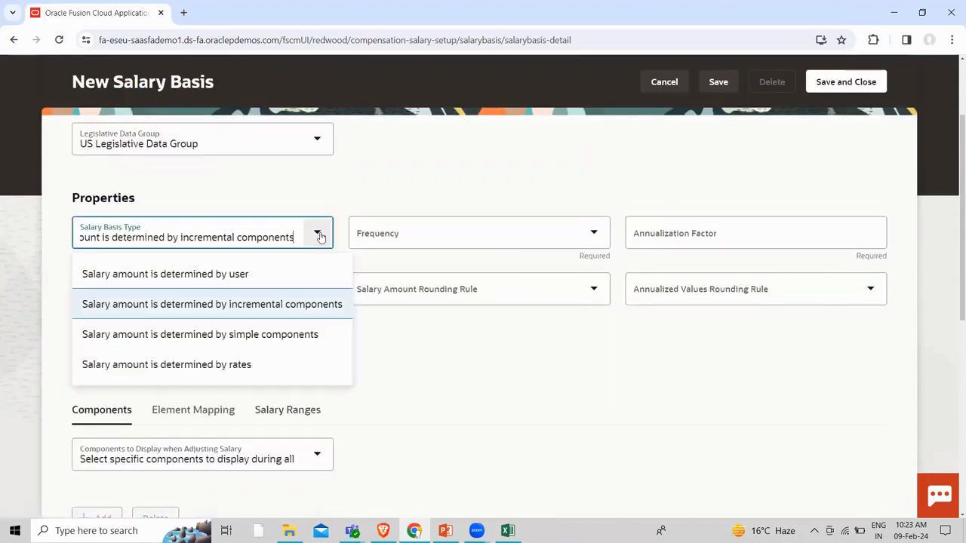
pyautogui.click(201, 334)
pyautogui.scroll(-1, 353, 415)
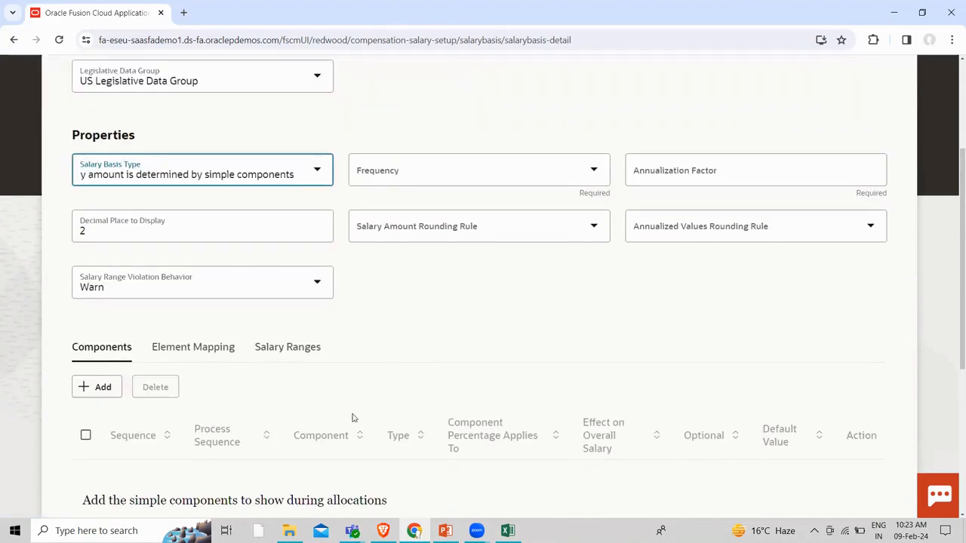
pyautogui.click(103, 386)
pyautogui.scroll(-2, 279, 345)
pyautogui.click(371, 352)
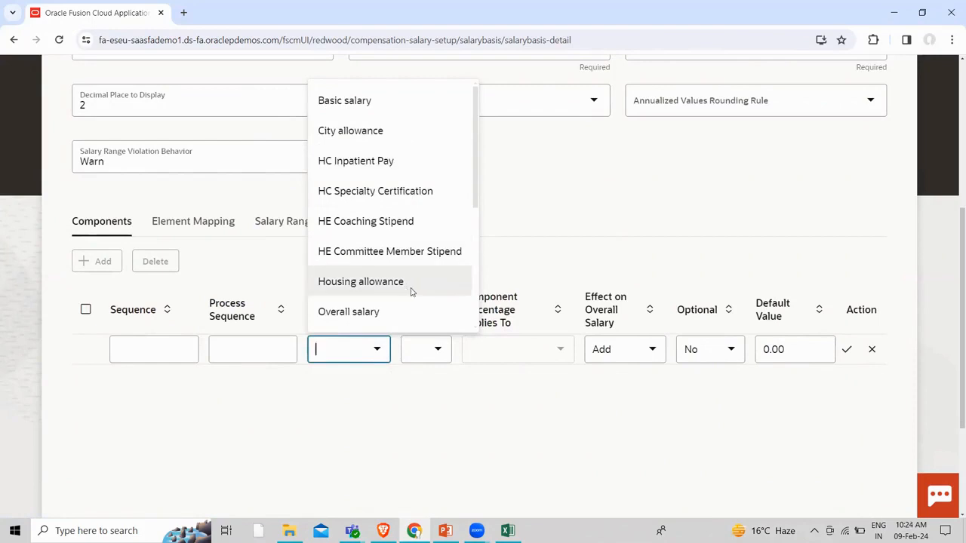
pyautogui.click(435, 351)
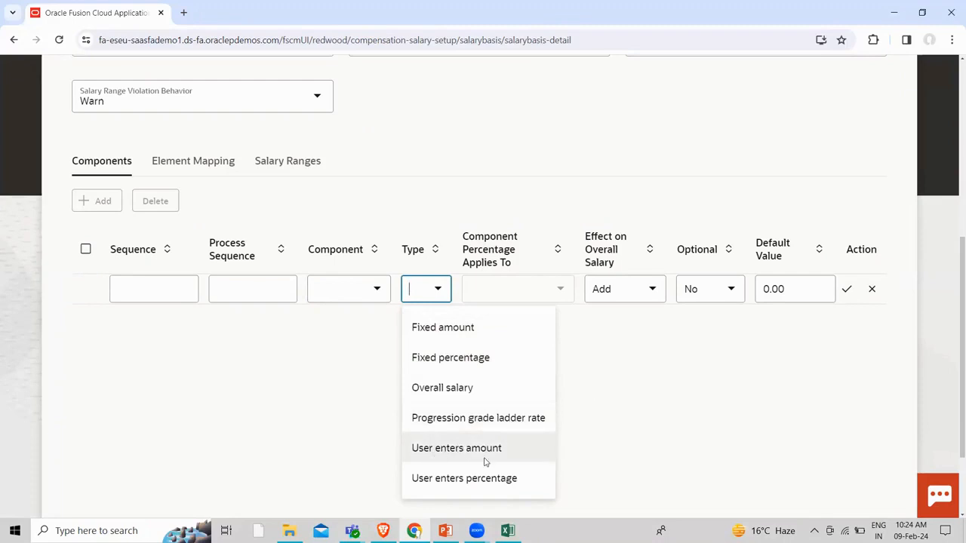
pyautogui.click(654, 359)
# View the Element Mapping settings and reopen the salary basis type choices
pyautogui.scroll(1, 288, 368)
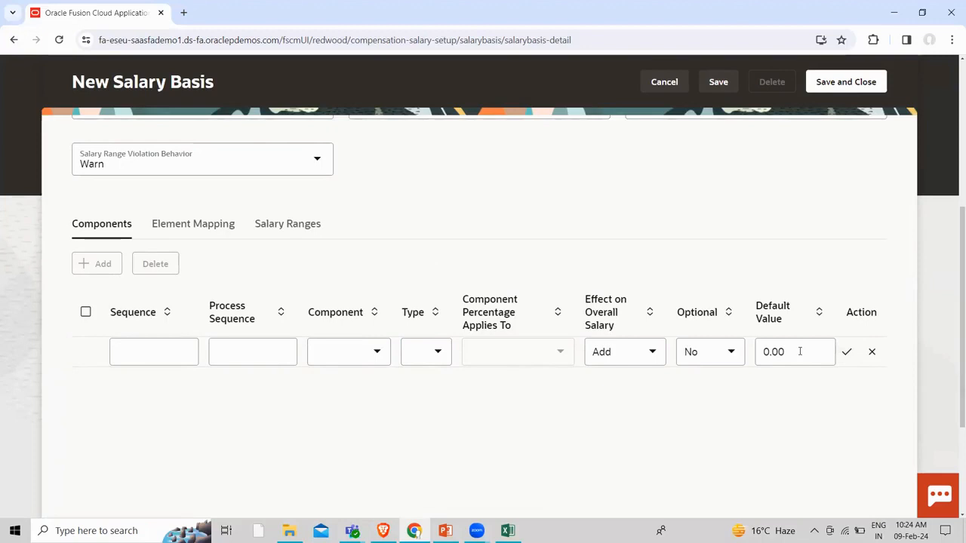
pyautogui.click(188, 227)
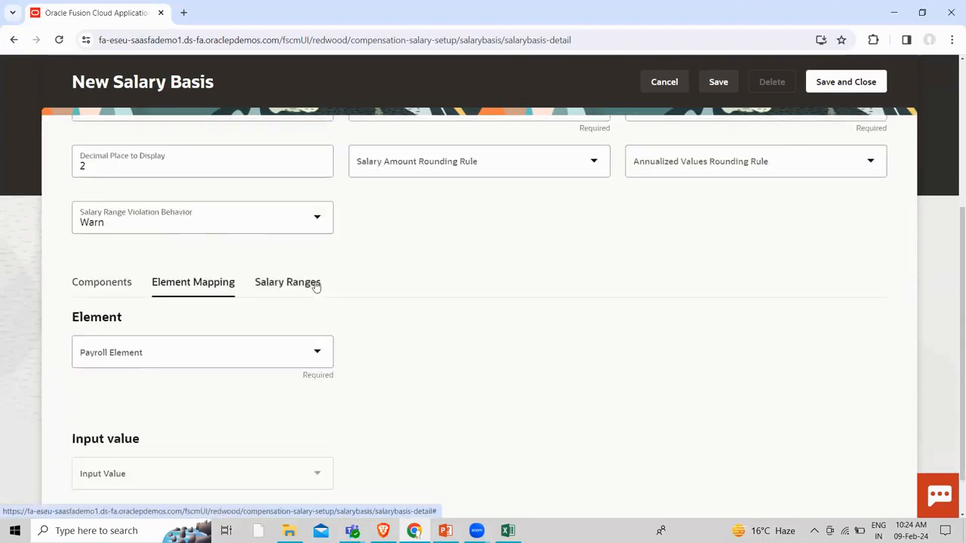
pyautogui.scroll(3, 272, 352)
pyautogui.click(316, 348)
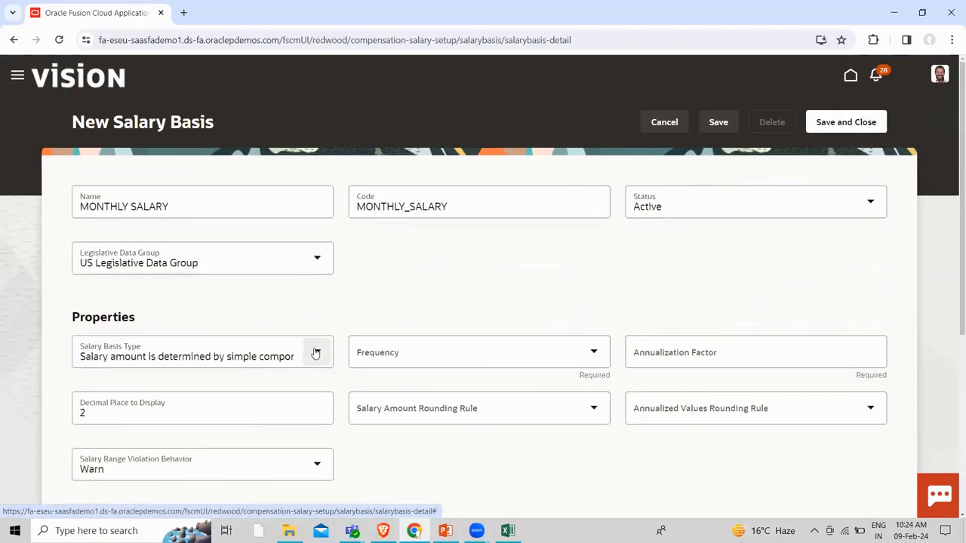
pyautogui.click(216, 482)
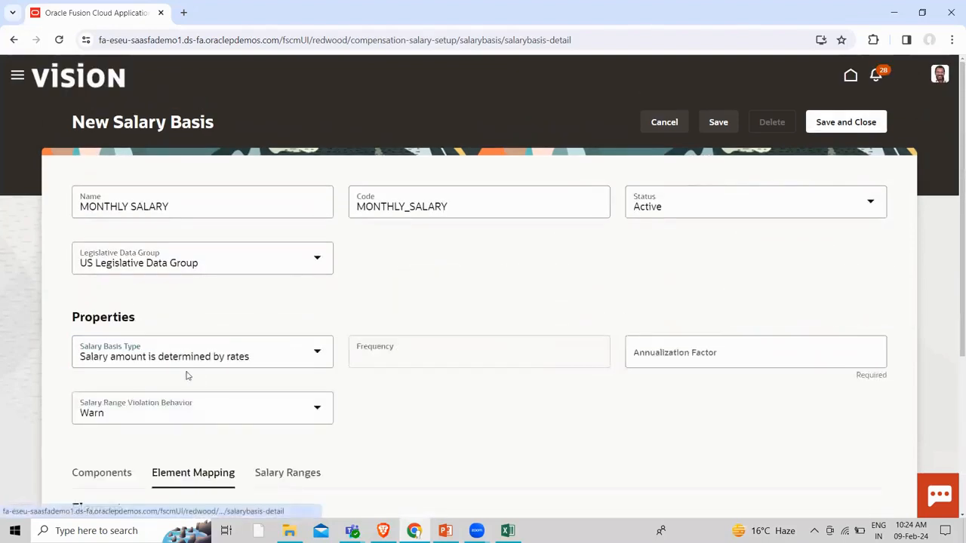
pyautogui.scroll(-2, 287, 397)
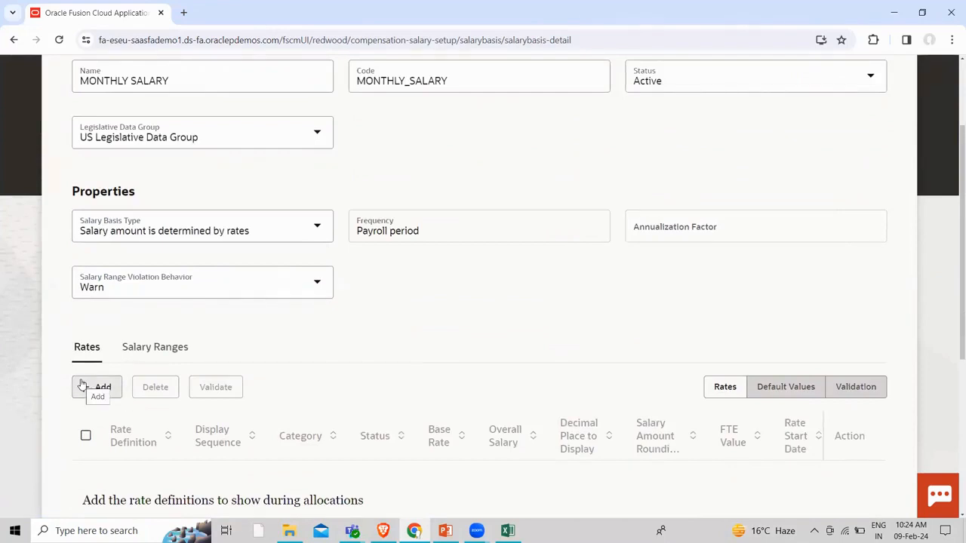
pyautogui.scroll(-1, 86, 384)
pyautogui.click(98, 323)
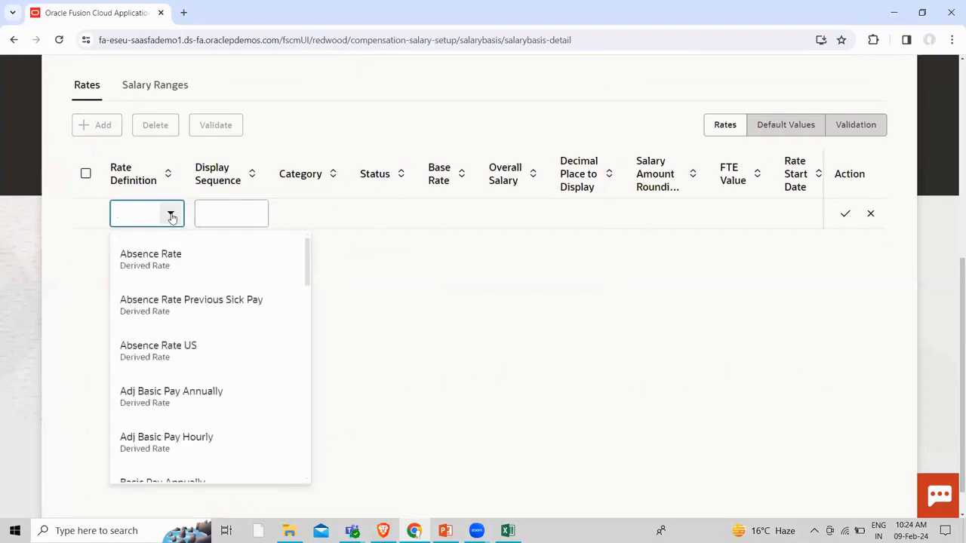
pyautogui.click(68, 209)
pyautogui.scroll(2, 126, 239)
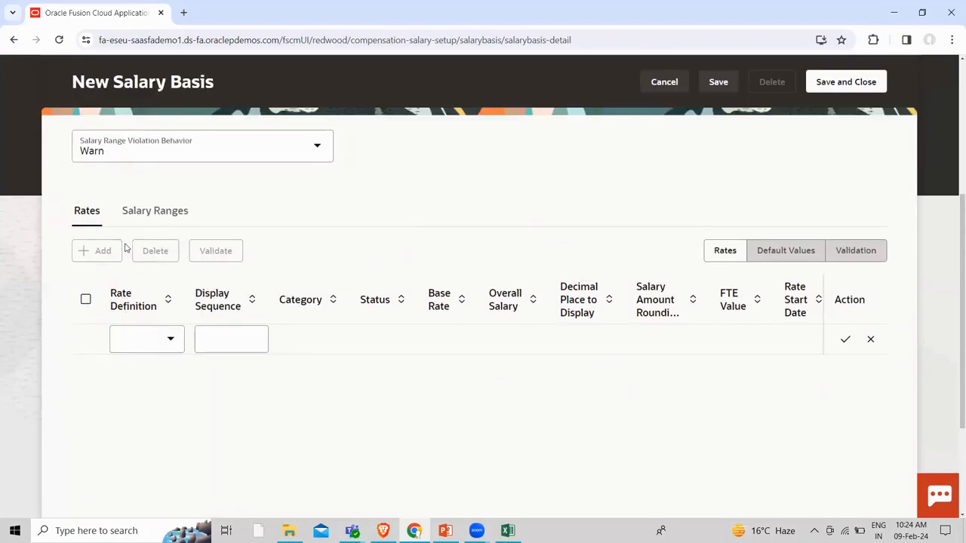
pyautogui.scroll(2, 125, 249)
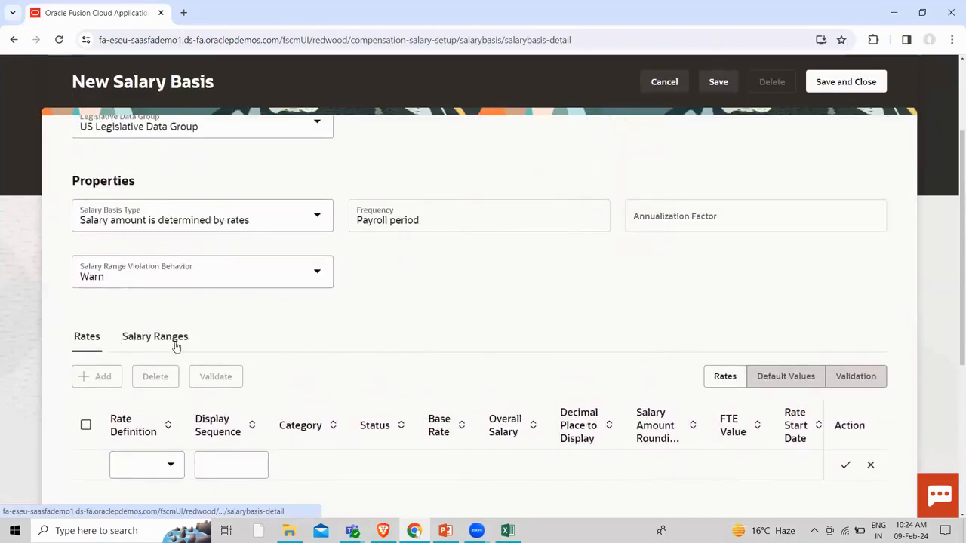
pyautogui.click(317, 215)
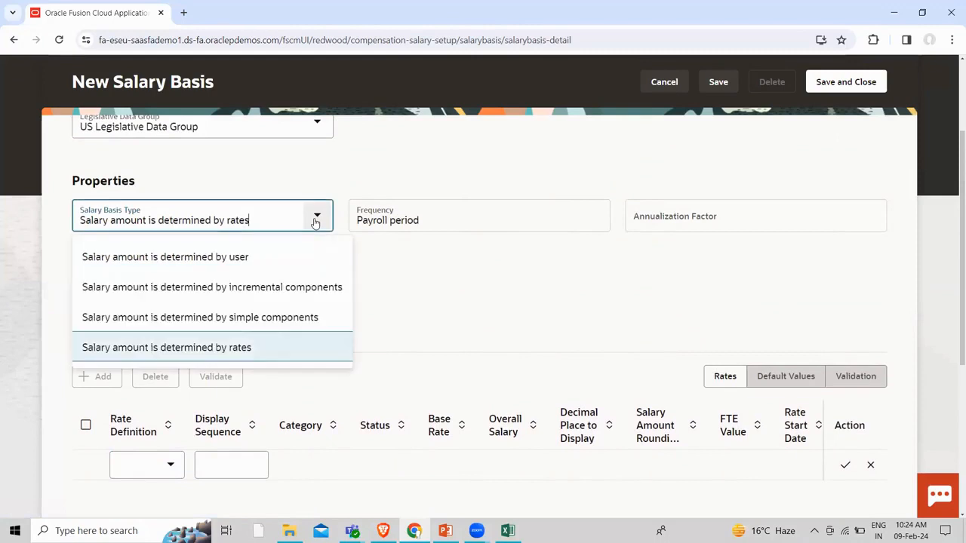
pyautogui.click(291, 287)
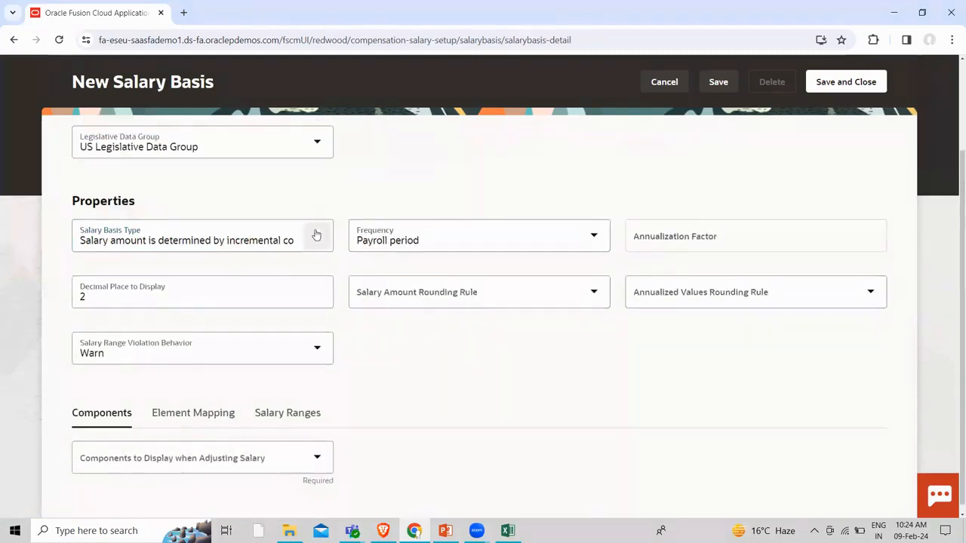
pyautogui.click(316, 236)
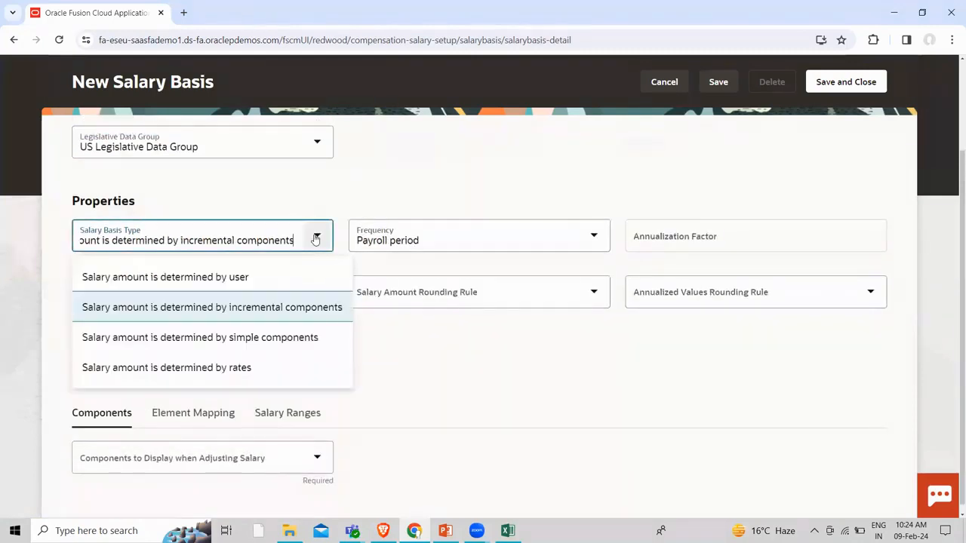
pyautogui.click(254, 338)
pyautogui.scroll(-2, 358, 347)
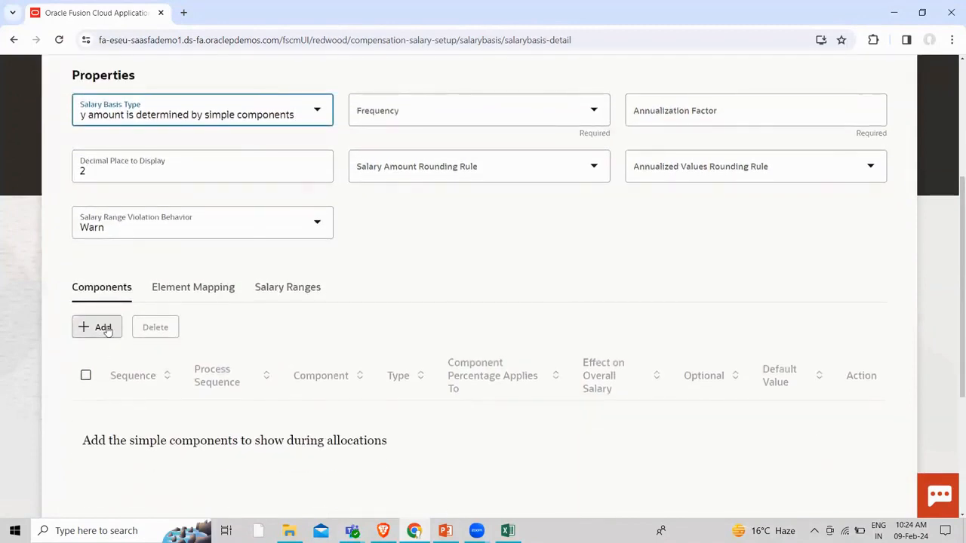
# Set the salary basis frequency to Monthly, giving an annualization factor of 12.00
pyautogui.click(539, 112)
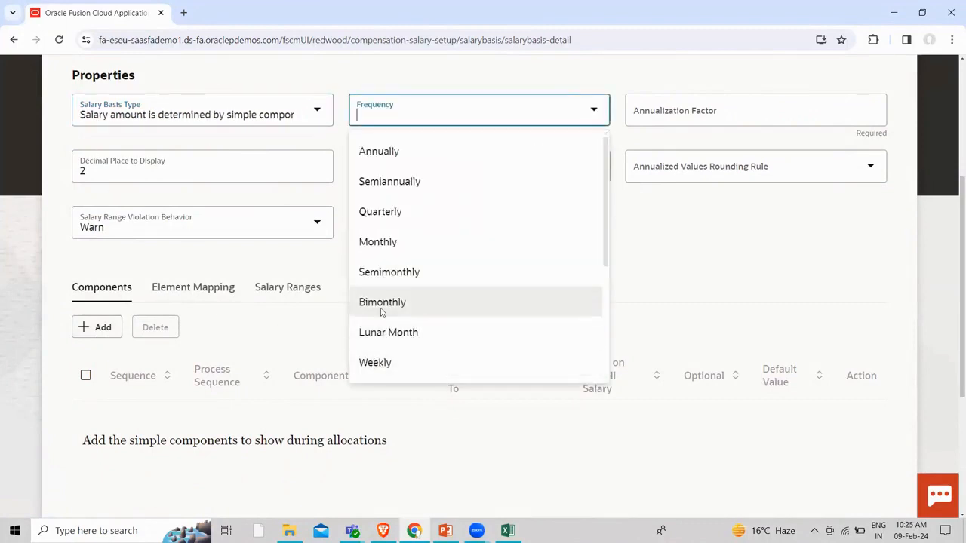
pyautogui.scroll(-4, 381, 312)
pyautogui.scroll(4, 381, 312)
pyautogui.scroll(3, 402, 305)
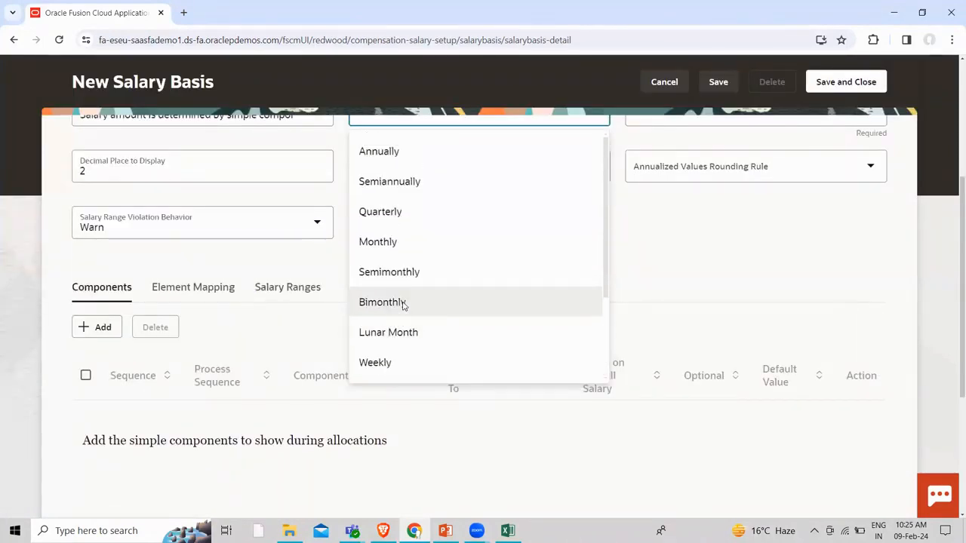
pyautogui.click(406, 248)
pyautogui.scroll(2, 657, 232)
pyautogui.scroll(1, 655, 236)
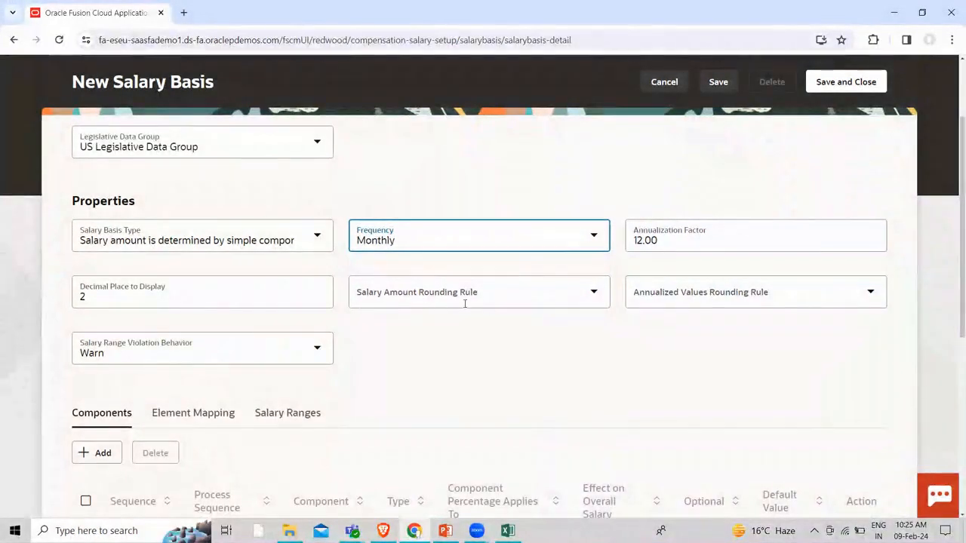
pyautogui.scroll(-2, 401, 387)
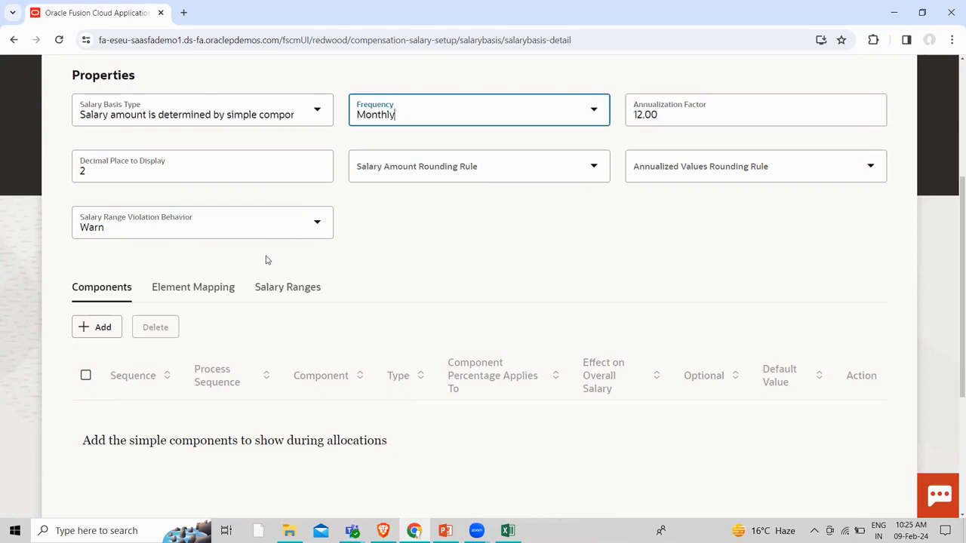
# Keep Salary Range Violation Behavior at Warn and add a first component row
pyautogui.click(317, 221)
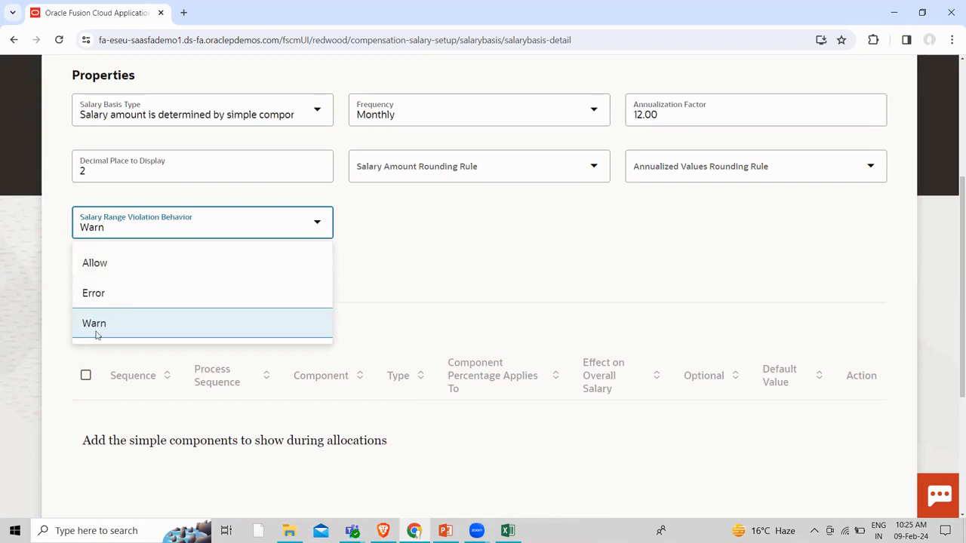
pyautogui.click(266, 329)
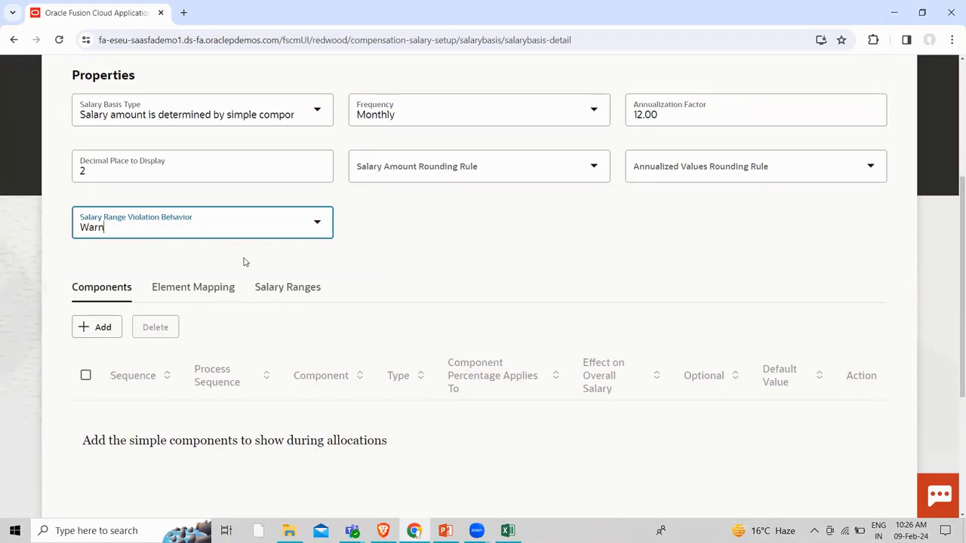
pyautogui.click(94, 328)
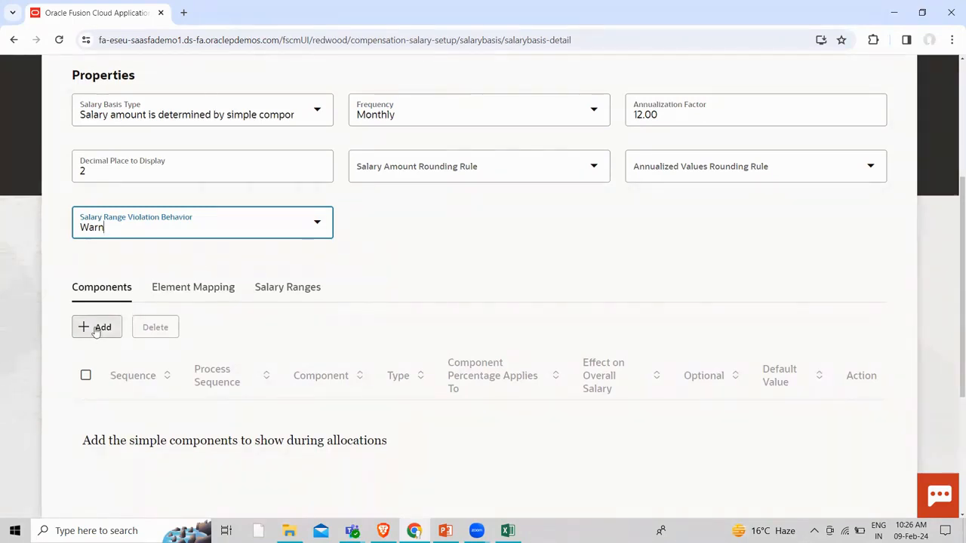
# Save a Basic salary component at sequence 10 with type 'User enters amount', then add row 20
pyautogui.click(188, 406)
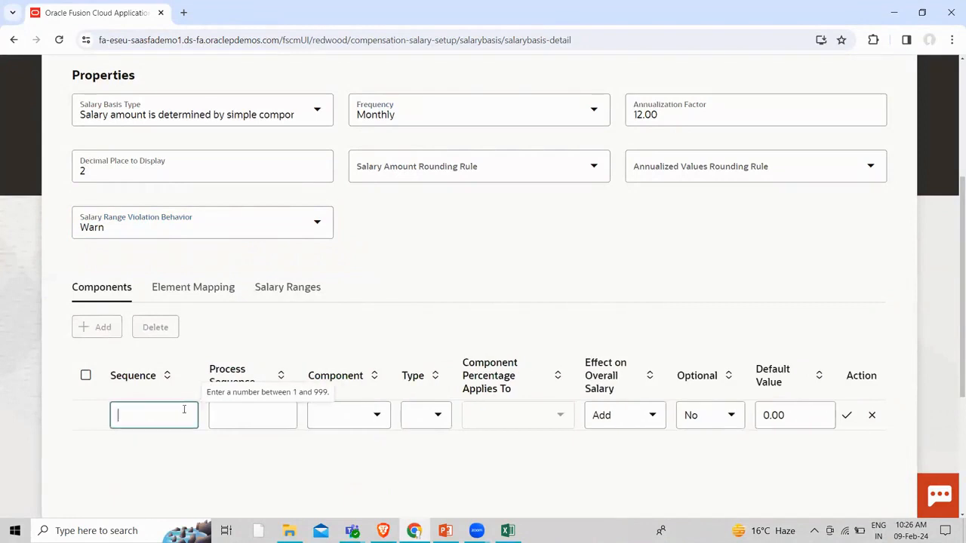
pyautogui.click(272, 408)
pyautogui.write('10')
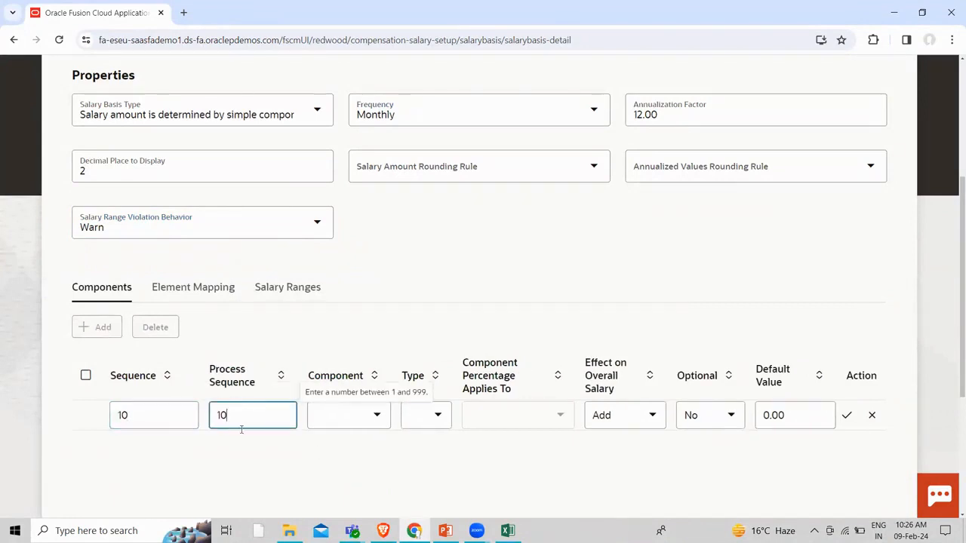
pyautogui.click(373, 416)
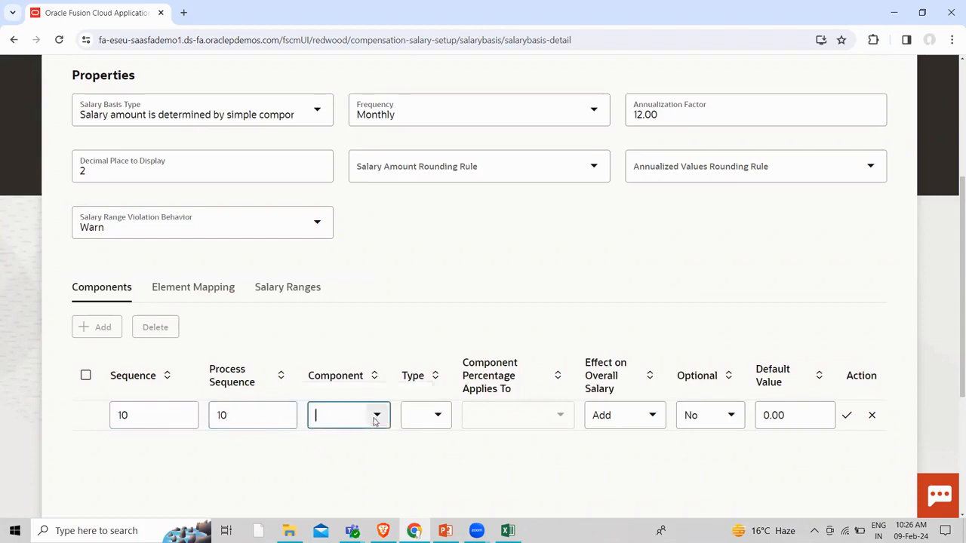
pyautogui.click(352, 163)
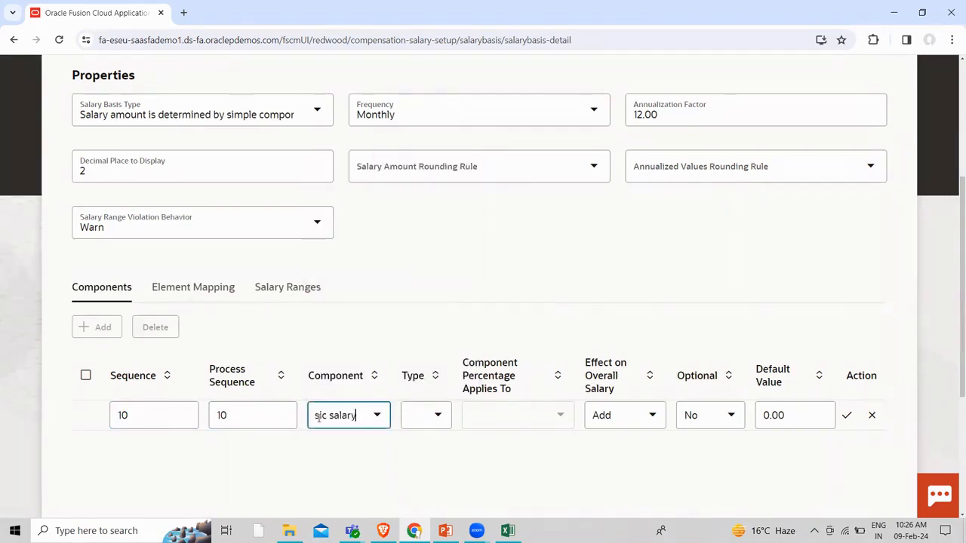
pyautogui.click(433, 420)
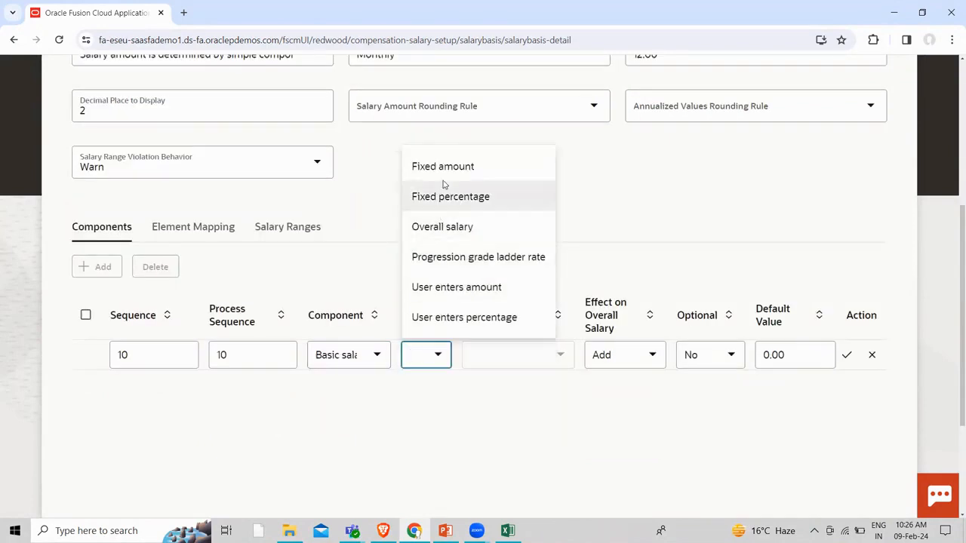
pyautogui.click(453, 285)
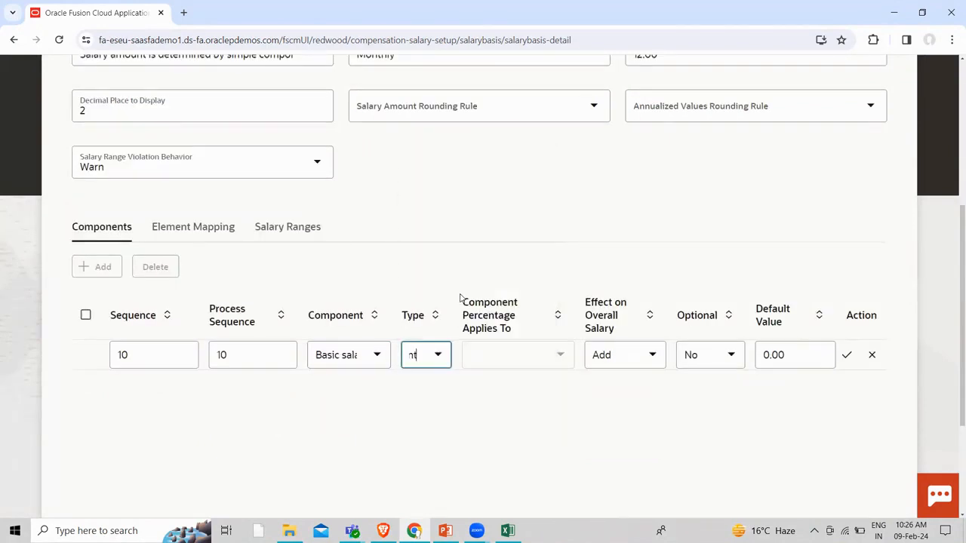
pyautogui.click(513, 368)
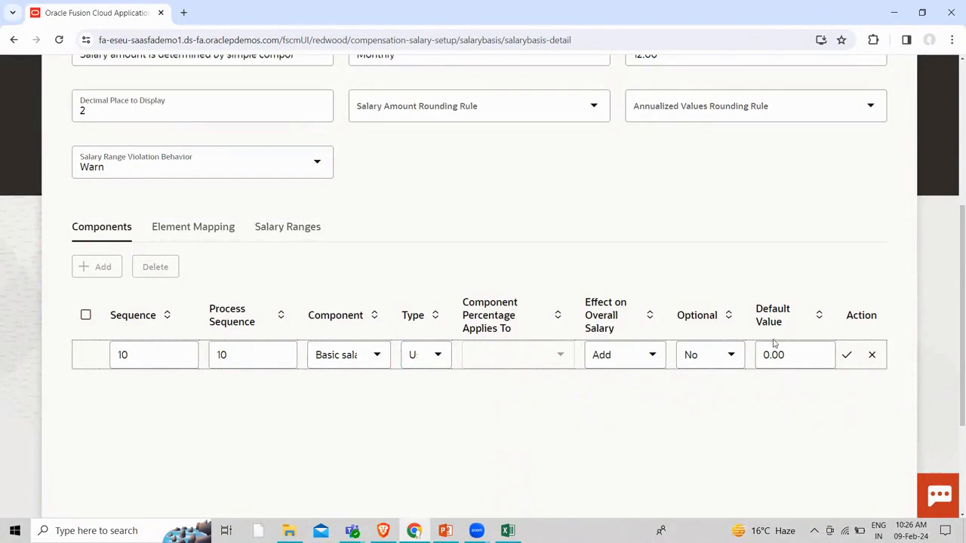
pyautogui.click(843, 358)
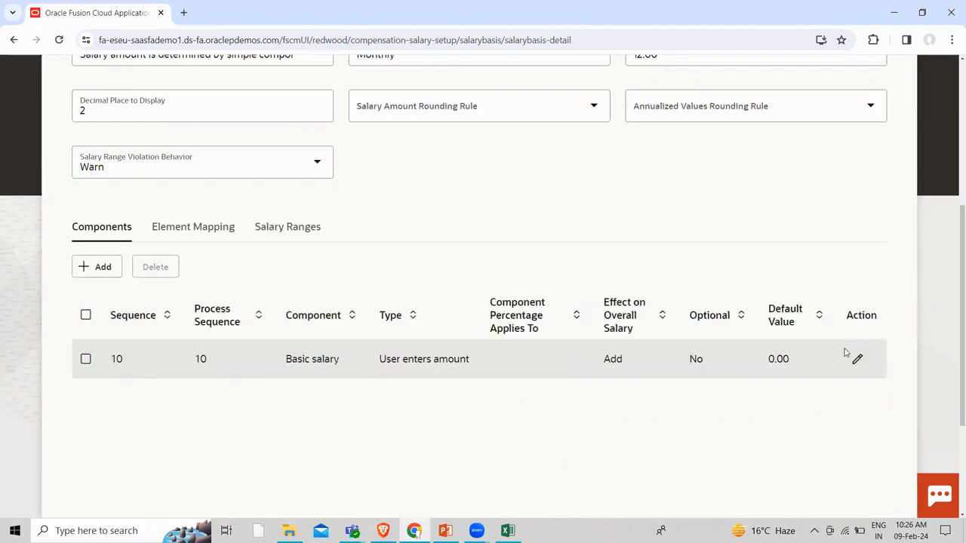
pyautogui.click(95, 269)
pyautogui.click(151, 351)
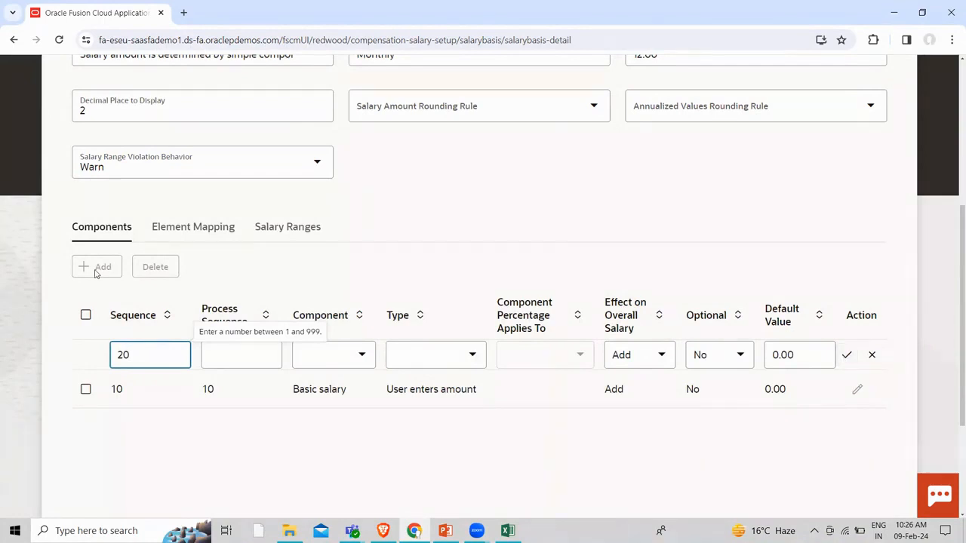
# Save Housing allowance at sequence 20 as a user-entered percentage of Basic salary
pyautogui.click(361, 356)
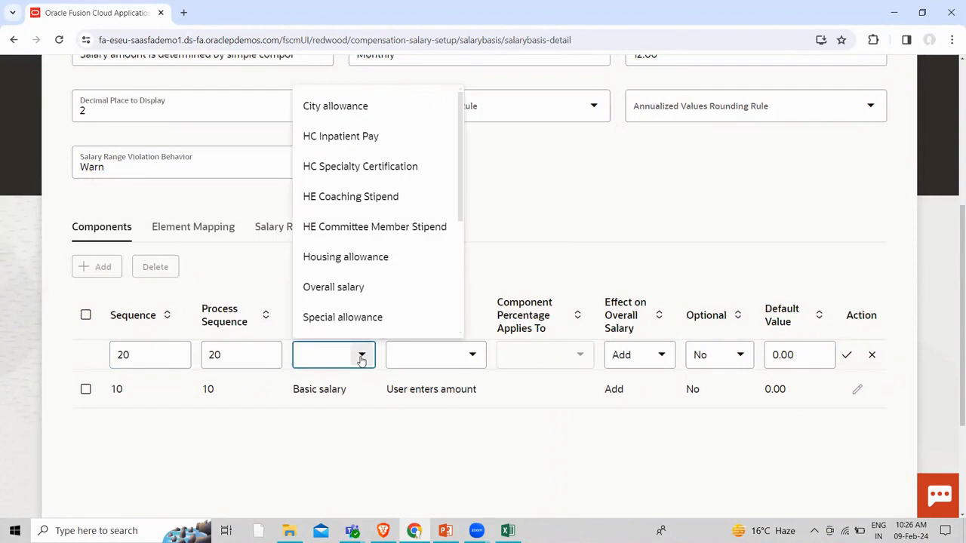
pyautogui.click(324, 265)
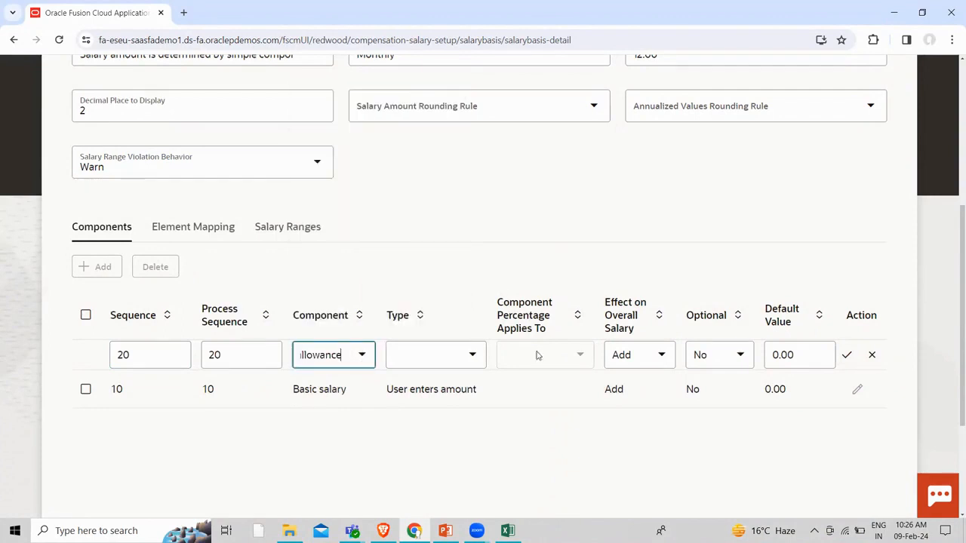
pyautogui.click(474, 361)
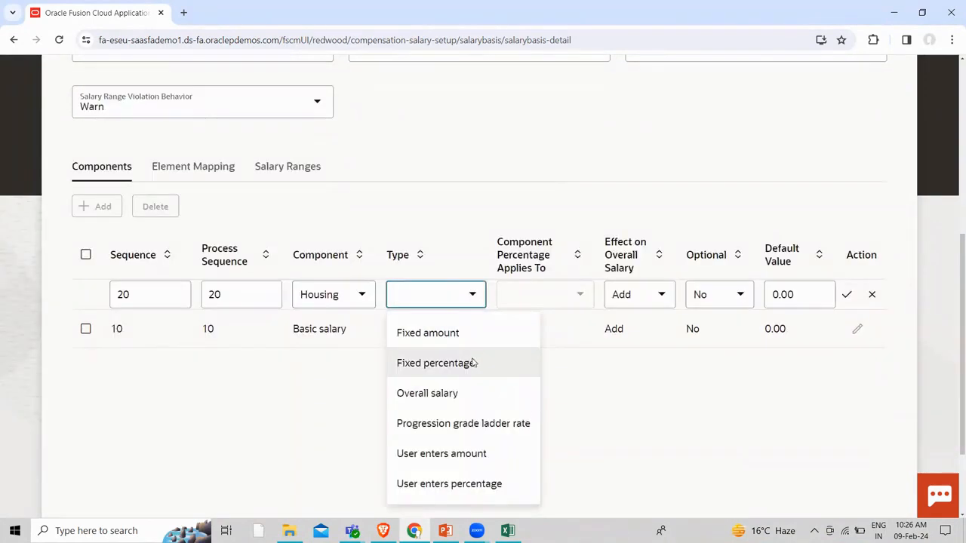
pyautogui.click(411, 484)
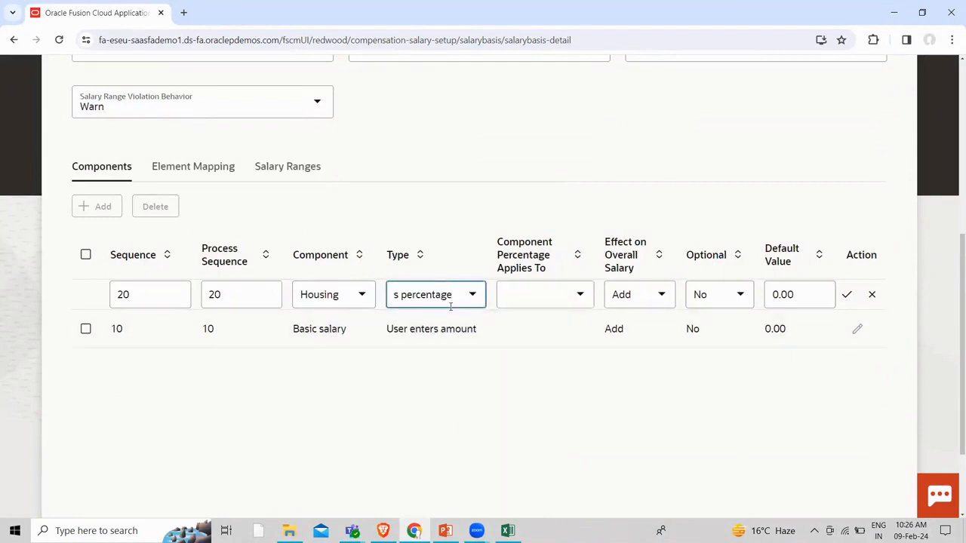
pyautogui.click(579, 295)
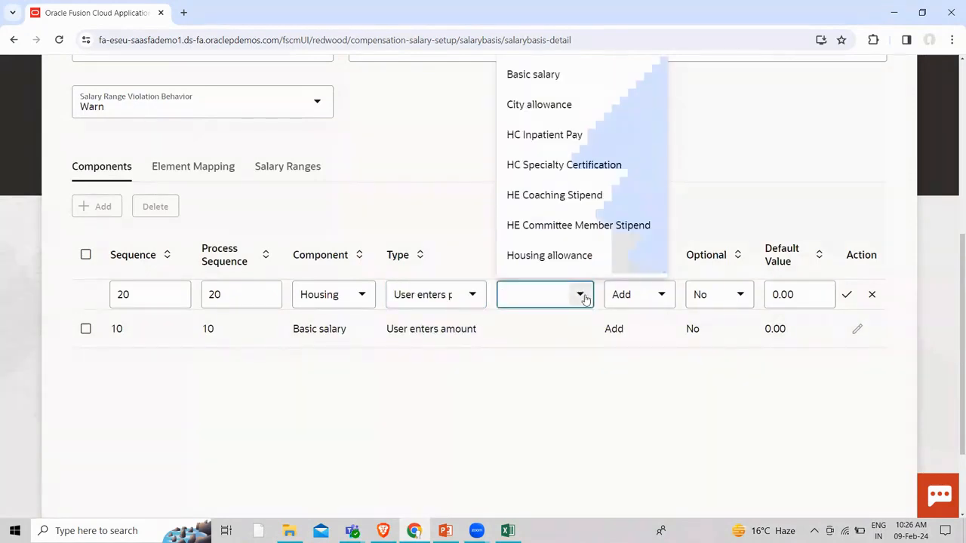
pyautogui.click(540, 77)
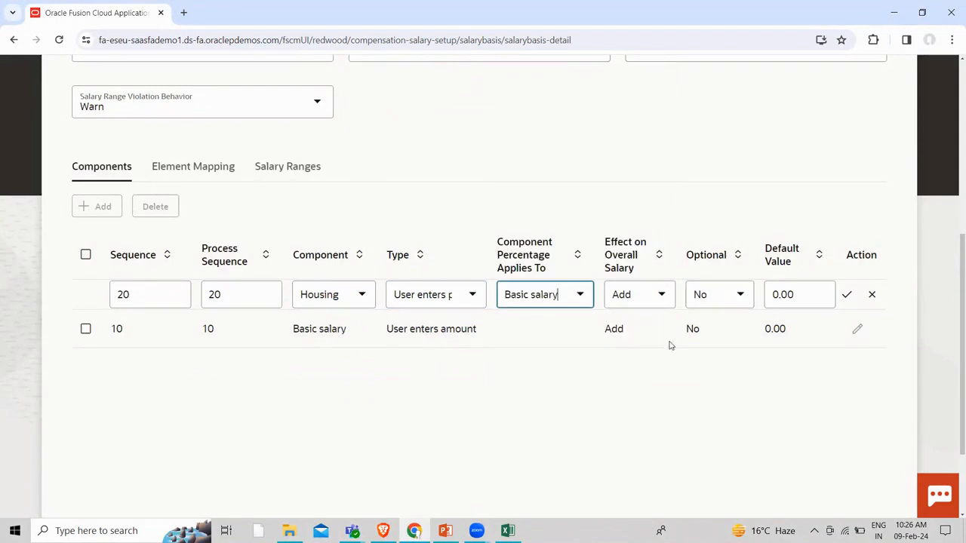
pyautogui.click(846, 294)
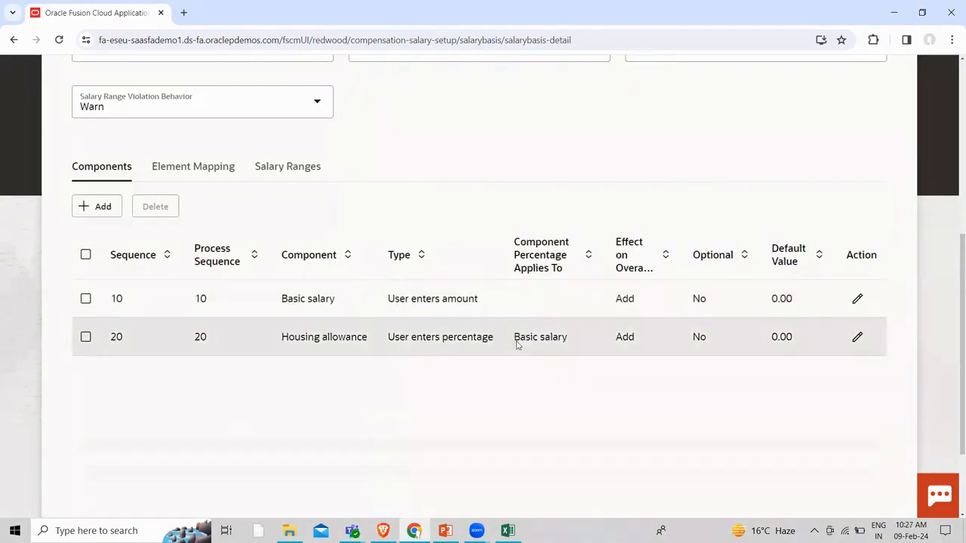
pyautogui.click(94, 206)
# Enter sequence 30 and choose Transport allowance as the component
pyautogui.click(149, 295)
pyautogui.write('30')
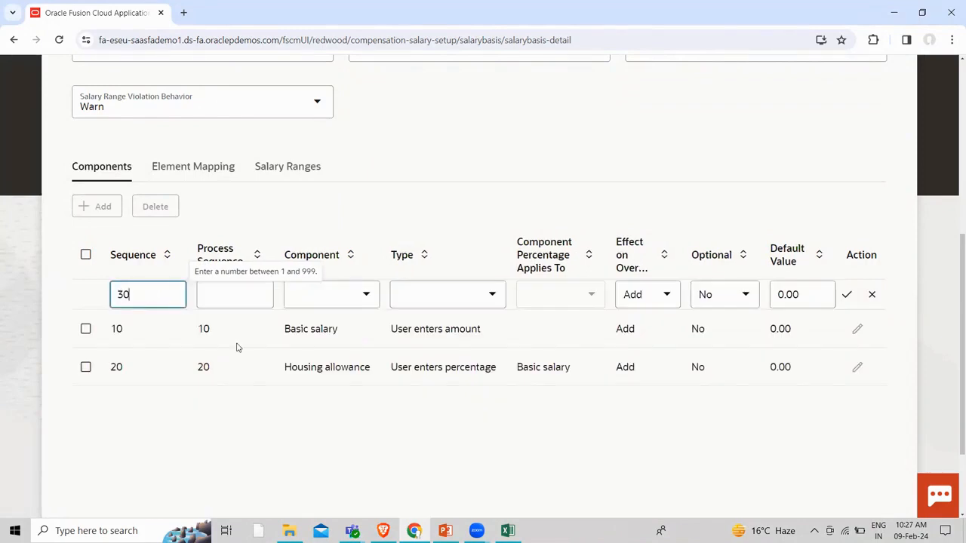
pyautogui.click(234, 404)
pyautogui.click(367, 296)
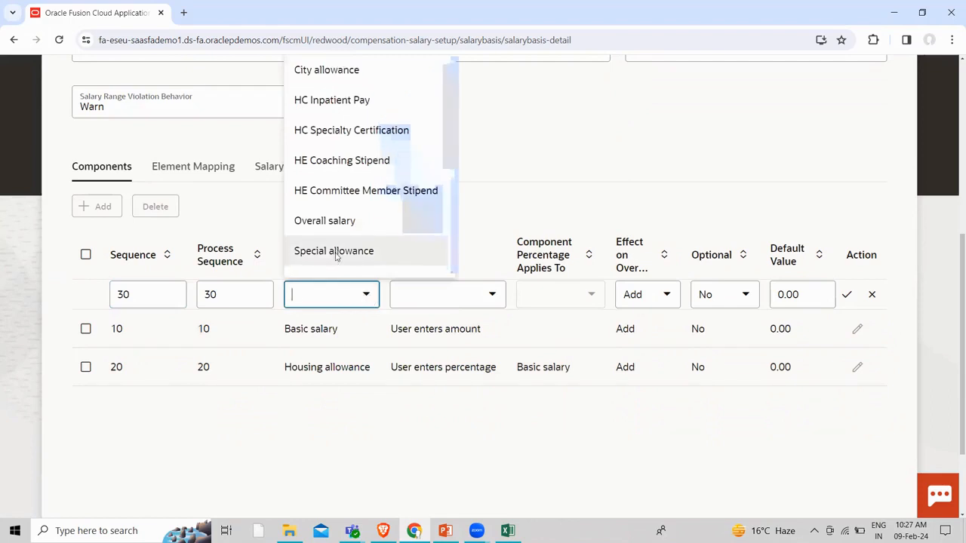
pyautogui.scroll(-4, 337, 260)
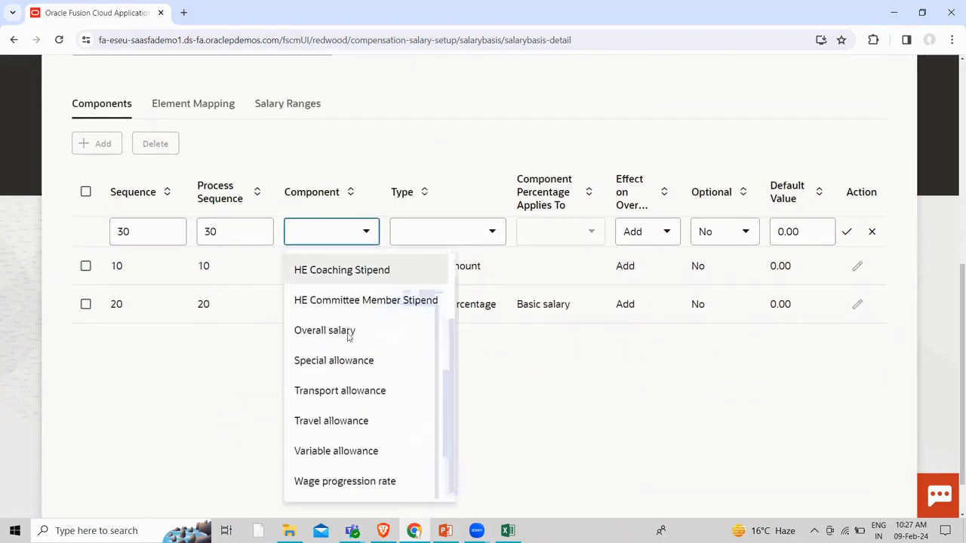
pyautogui.scroll(-1, 342, 453)
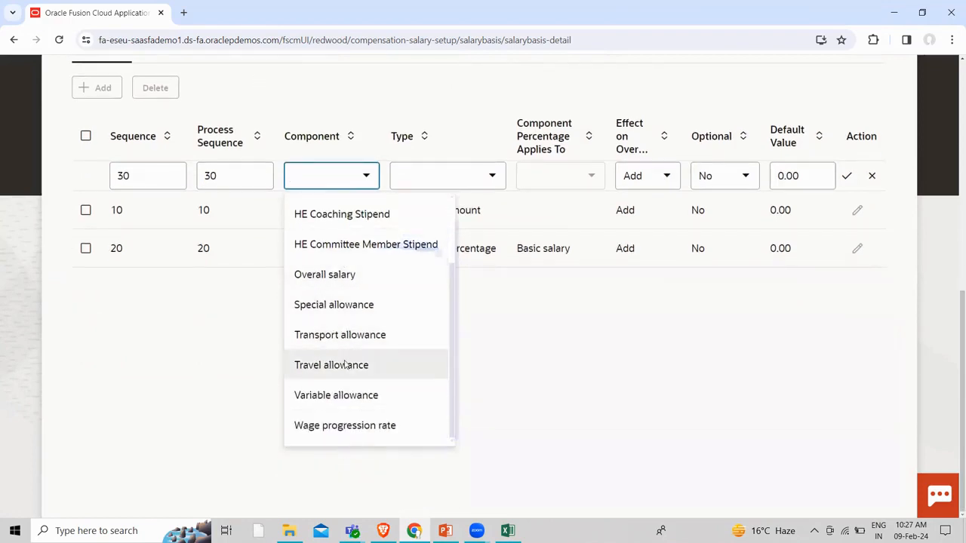
pyautogui.click(339, 334)
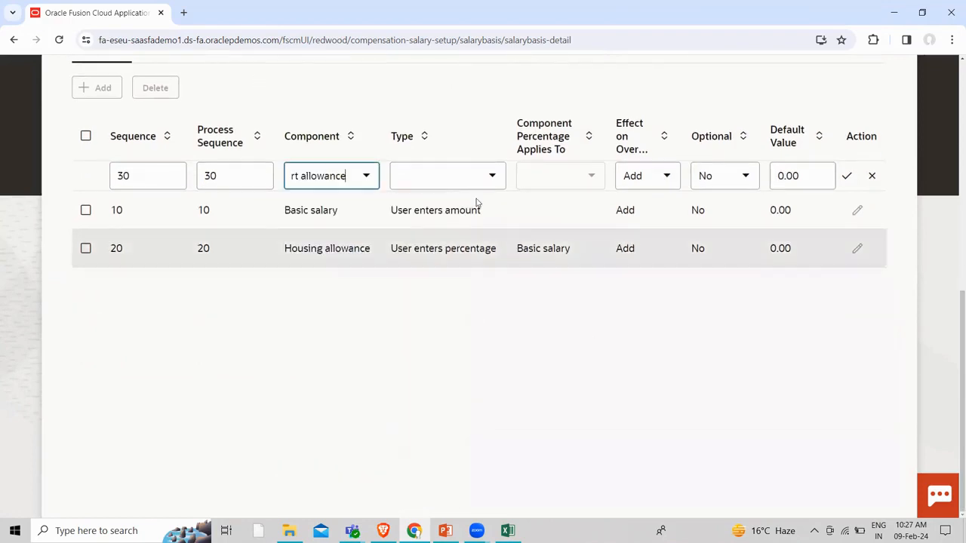
# Make Transport allowance a user-entered percentage of Basic salary and save the row
pyautogui.click(491, 176)
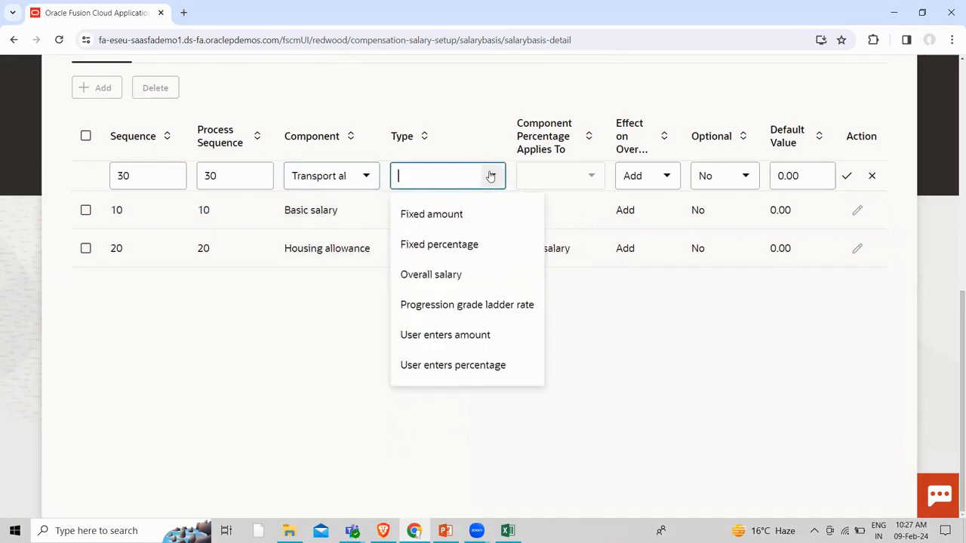
pyautogui.click(443, 365)
pyautogui.click(590, 174)
pyautogui.click(567, 213)
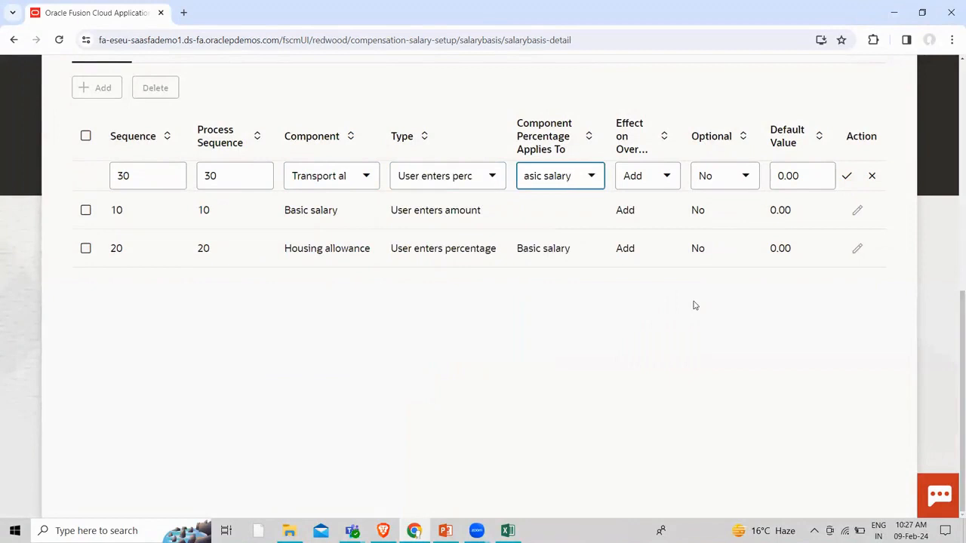
pyautogui.scroll(3, 853, 341)
pyautogui.click(846, 427)
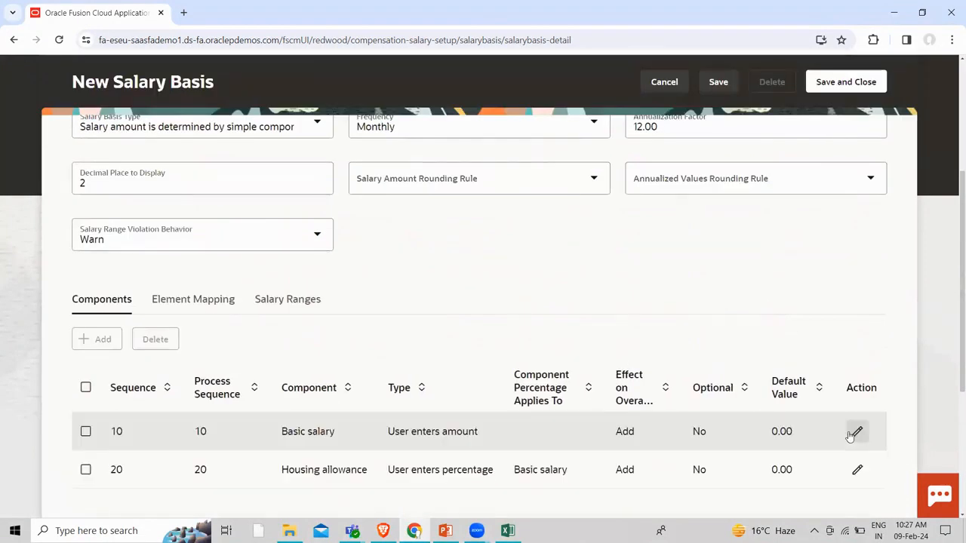
pyautogui.scroll(-2, 466, 361)
pyautogui.scroll(-1, 464, 361)
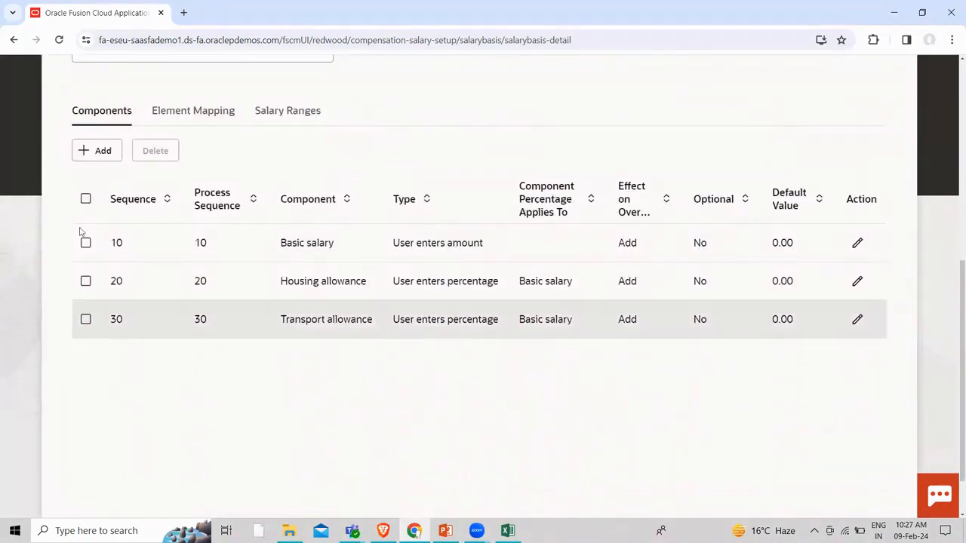
pyautogui.click(103, 151)
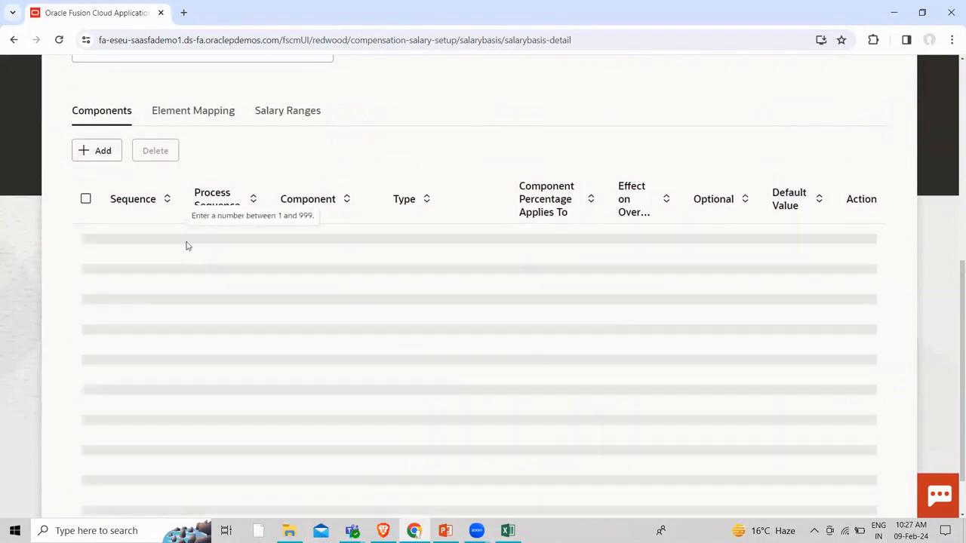
# Add an Overall salary component at sequence 40 with type Overall salary
pyautogui.click(172, 240)
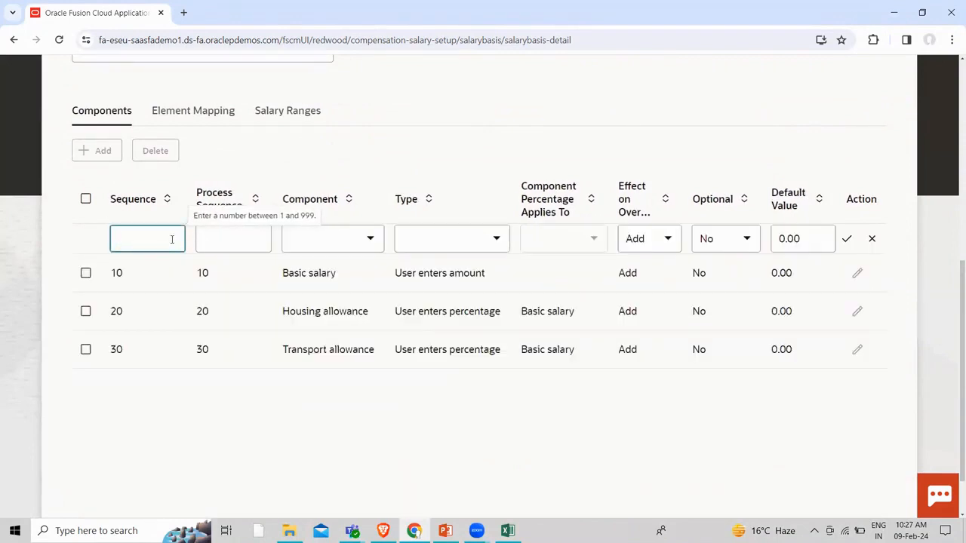
pyautogui.click(315, 245)
pyautogui.click(370, 240)
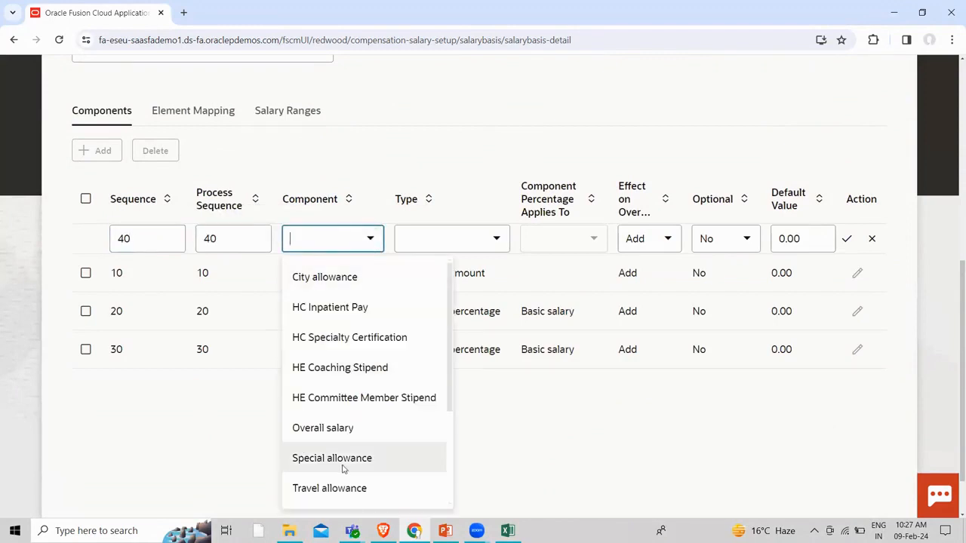
pyautogui.click(331, 434)
pyautogui.click(497, 241)
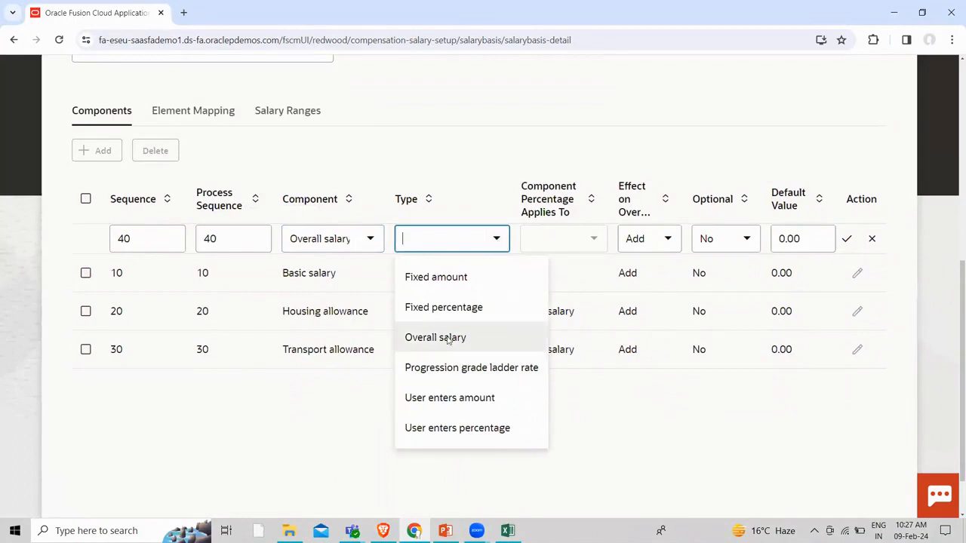
pyautogui.click(447, 339)
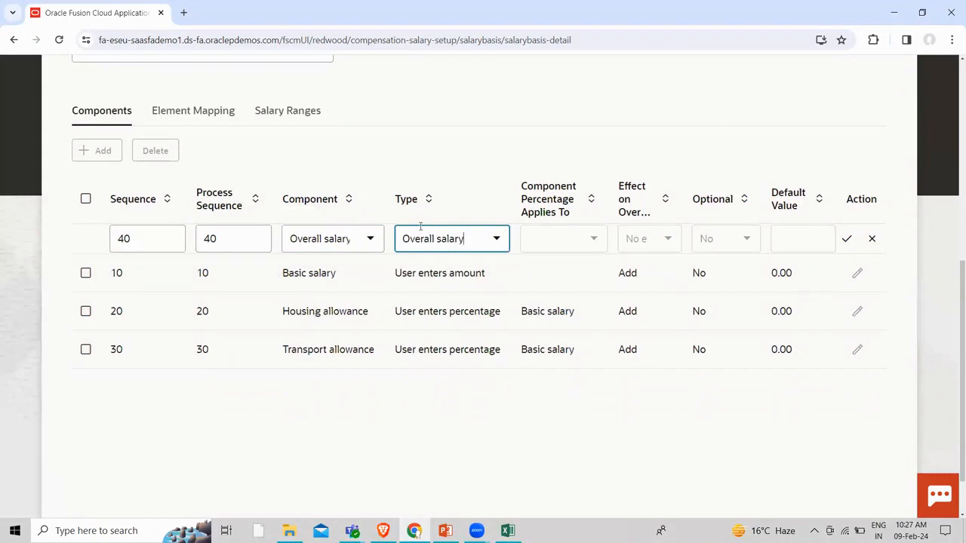
pyautogui.click(845, 241)
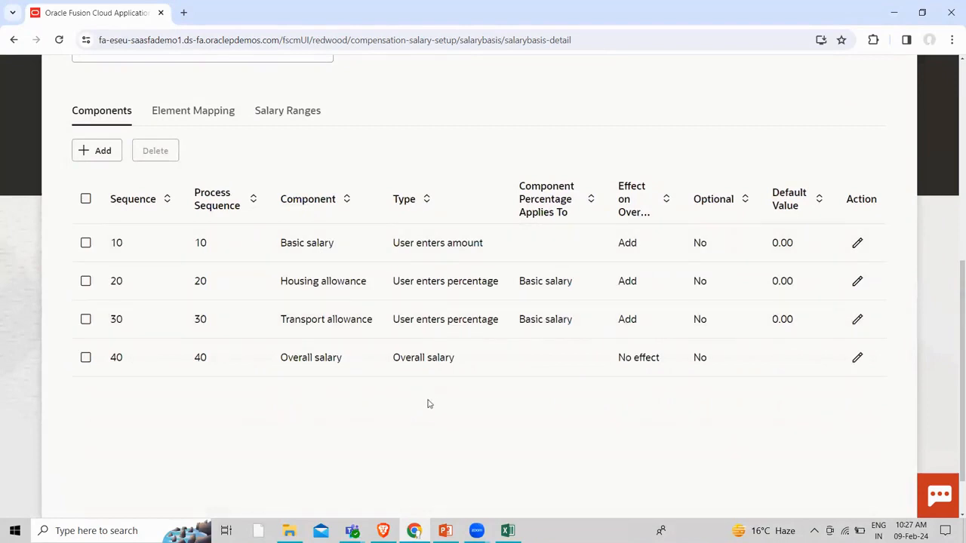
# Save the salary basis changes and move to the Element Mapping settings
pyautogui.scroll(3, 436, 410)
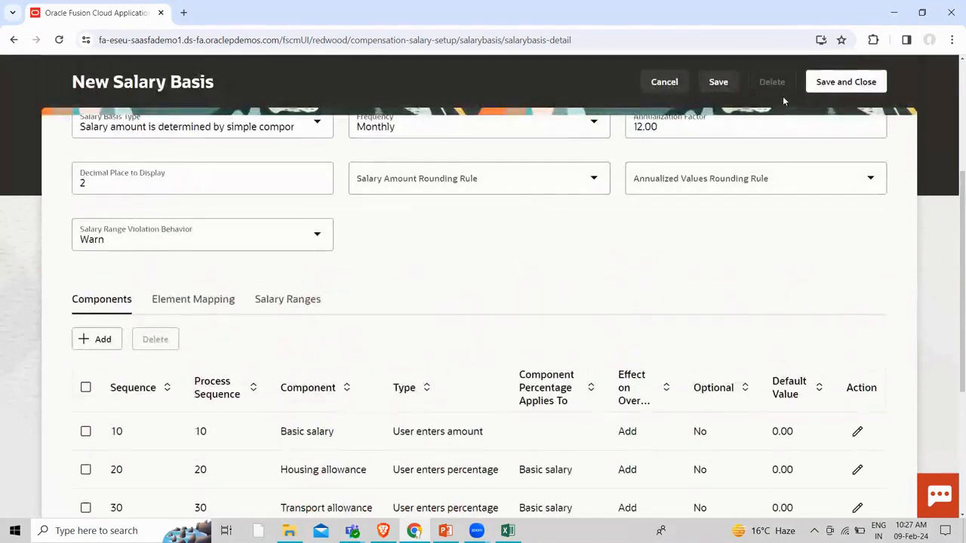
pyautogui.click(876, 88)
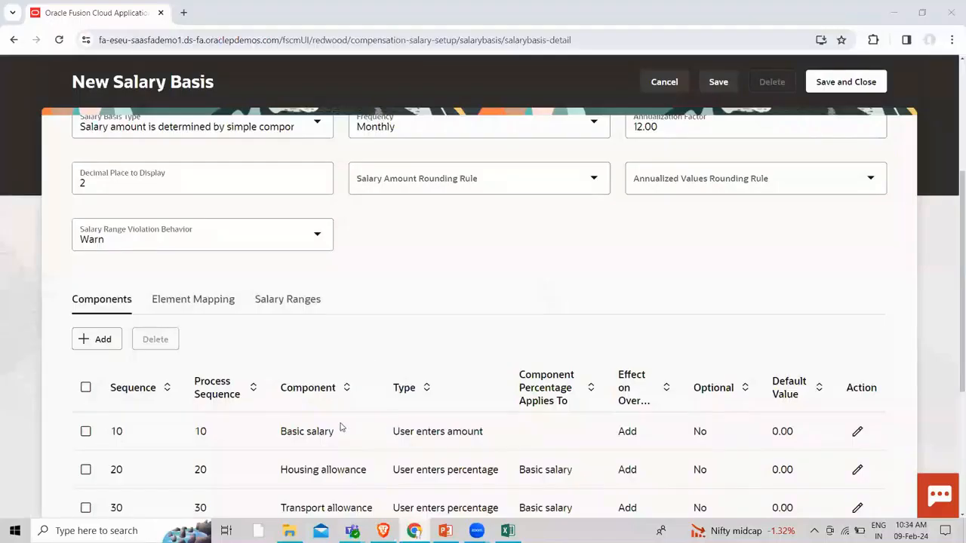
pyautogui.click(181, 302)
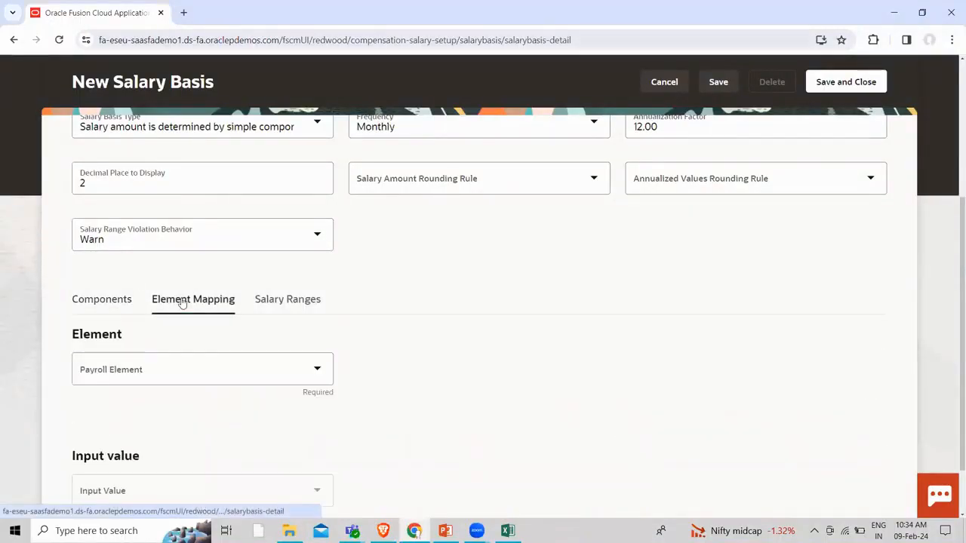
# Select Overtime TL as the payroll element, bringing in Standard Earnings, Assignment level and USD
pyautogui.click(322, 372)
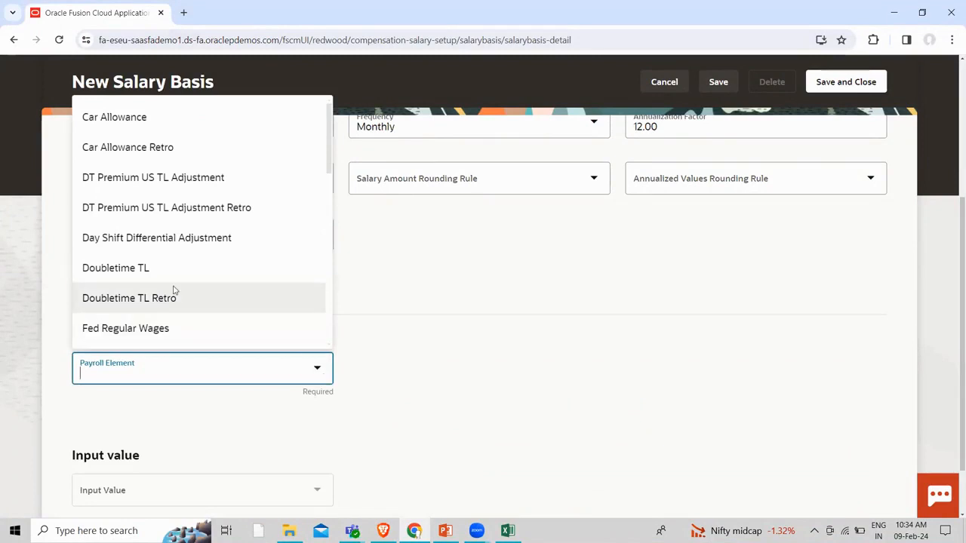
pyautogui.scroll(-5, 172, 291)
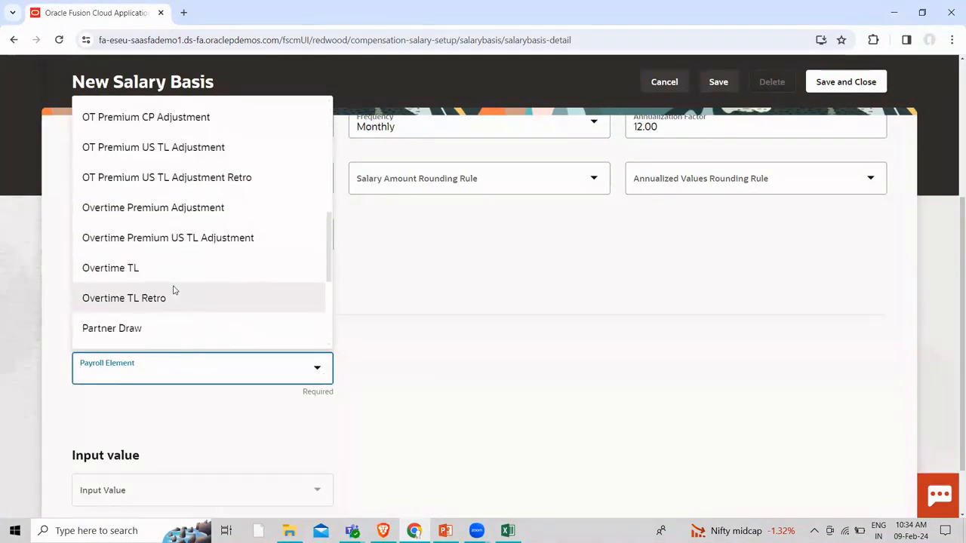
pyautogui.scroll(-2, 173, 290)
pyautogui.scroll(-3, 173, 291)
pyautogui.scroll(-5, 173, 291)
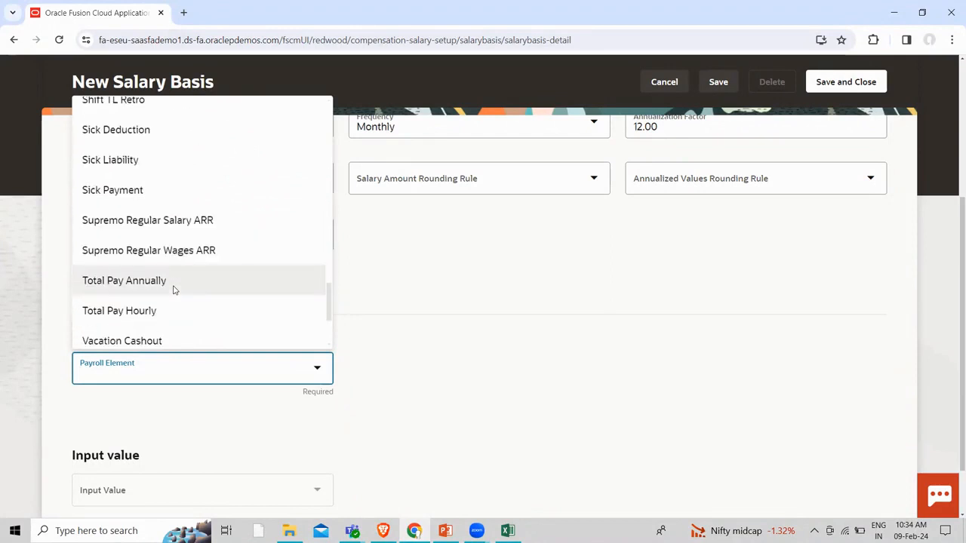
pyautogui.scroll(-2, 173, 291)
pyautogui.scroll(-1, 173, 290)
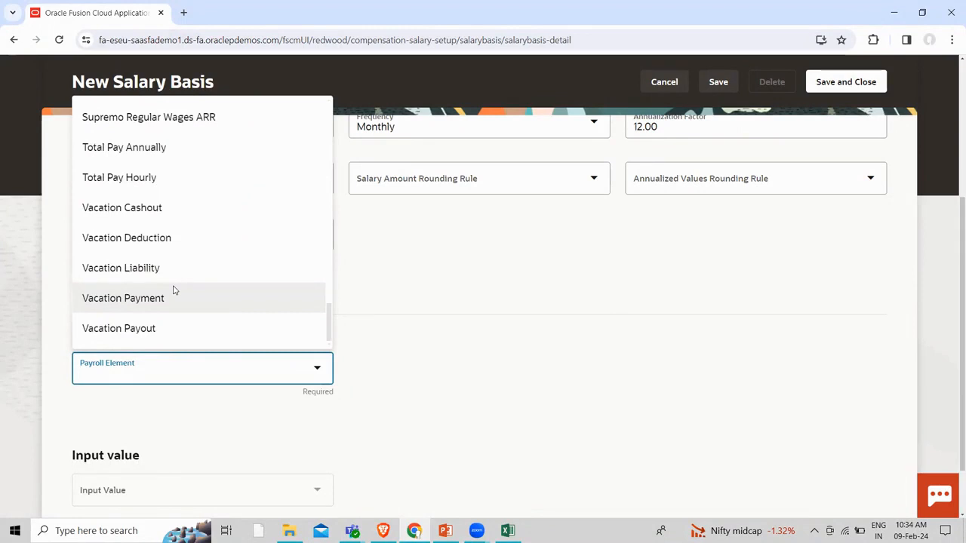
pyautogui.scroll(-1, 173, 290)
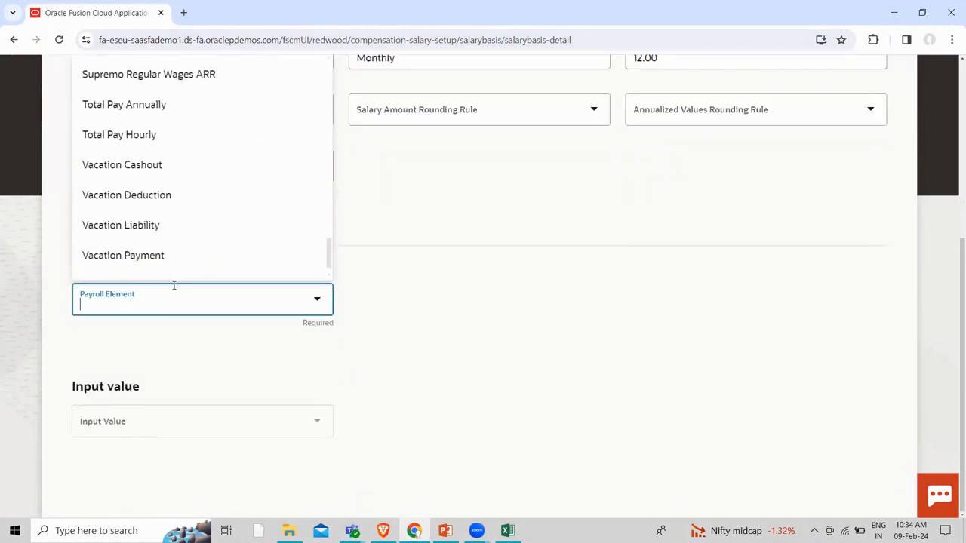
pyautogui.scroll(8, 202, 276)
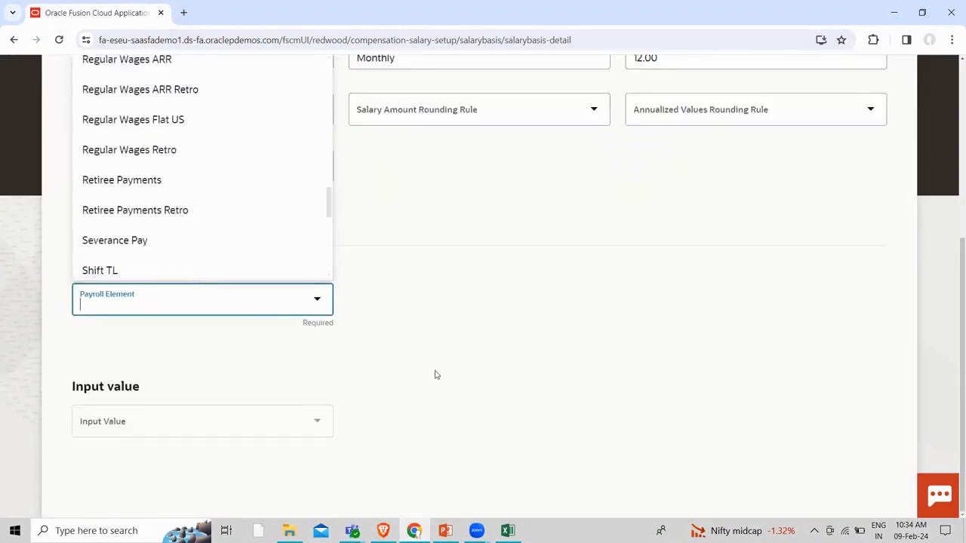
pyautogui.scroll(1, 446, 367)
pyautogui.scroll(2, 242, 314)
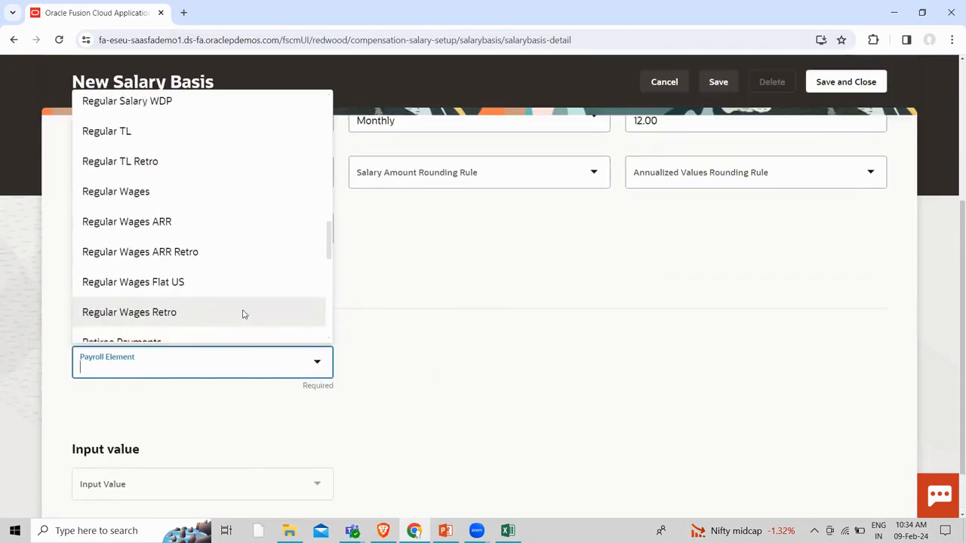
pyautogui.scroll(2, 243, 314)
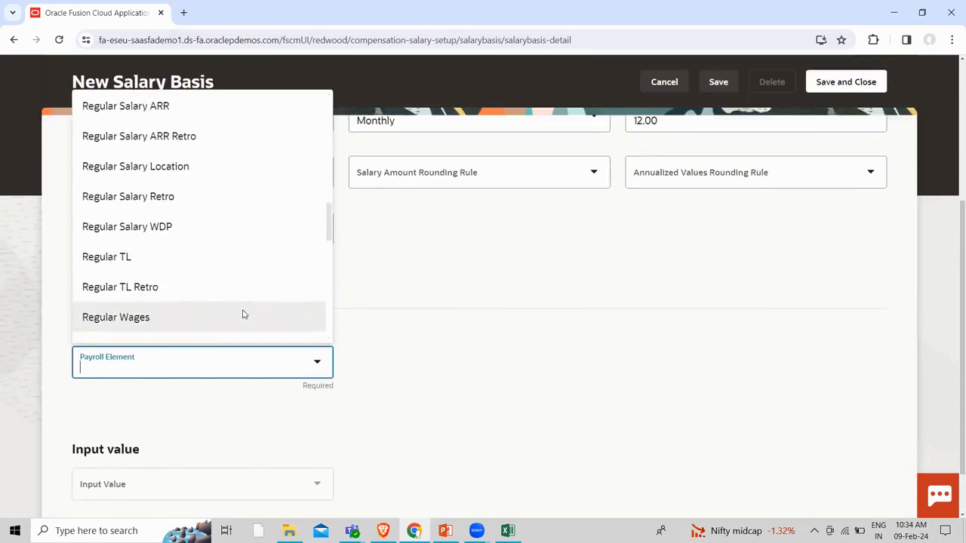
pyautogui.scroll(2, 243, 314)
pyautogui.scroll(2, 243, 314)
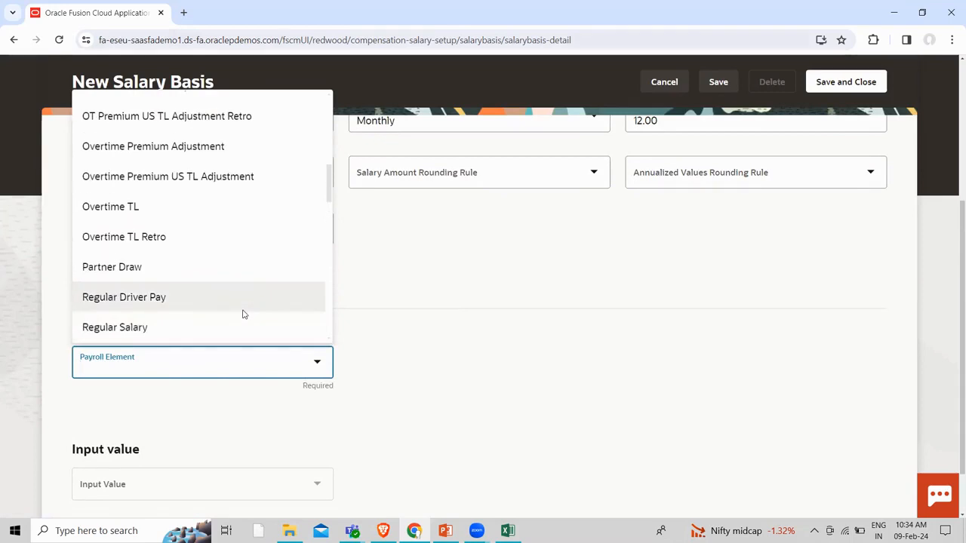
pyautogui.click(164, 210)
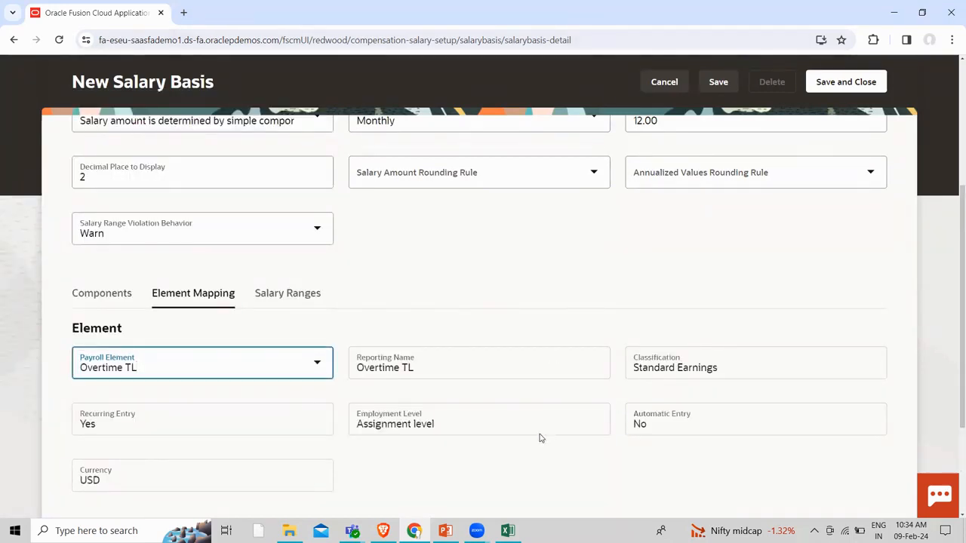
pyautogui.scroll(-1, 541, 436)
pyautogui.scroll(-2, 174, 419)
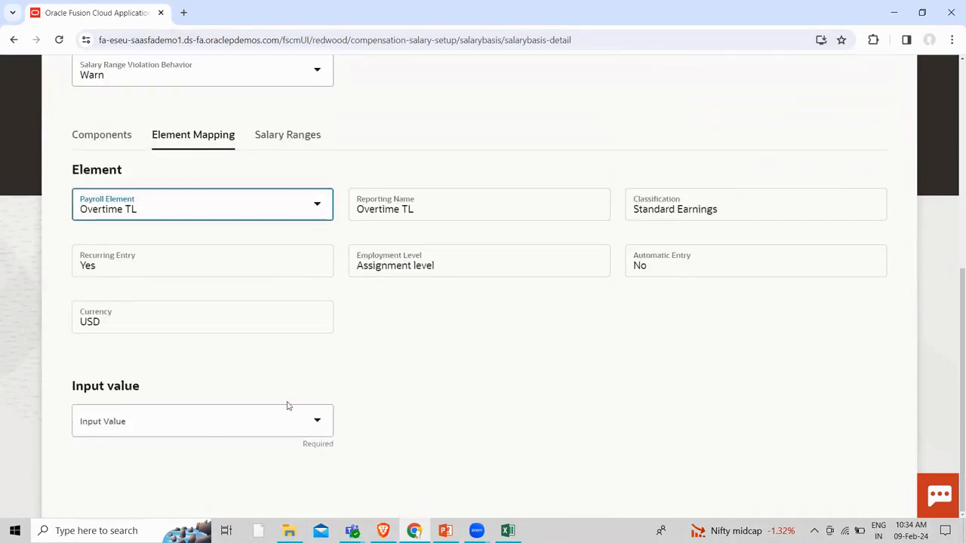
pyautogui.click(316, 423)
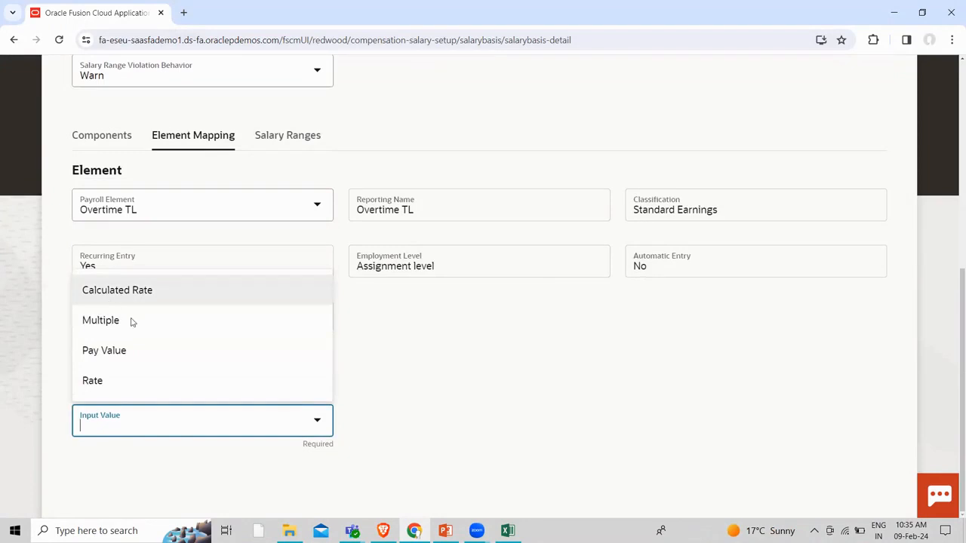
# Choose Rate as the element's input value, then move to the Salary Ranges settings
pyautogui.click(108, 382)
pyautogui.scroll(-1, 432, 349)
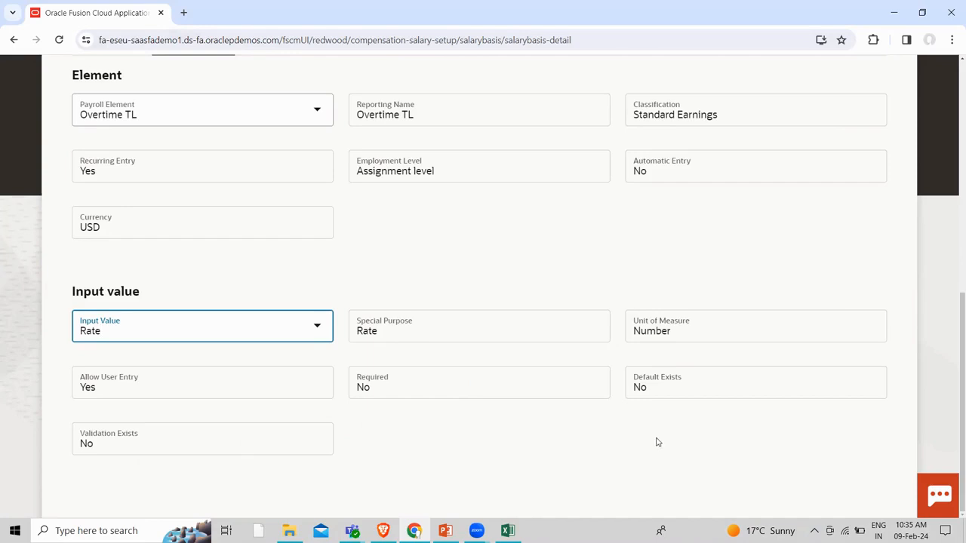
pyautogui.scroll(3, 642, 441)
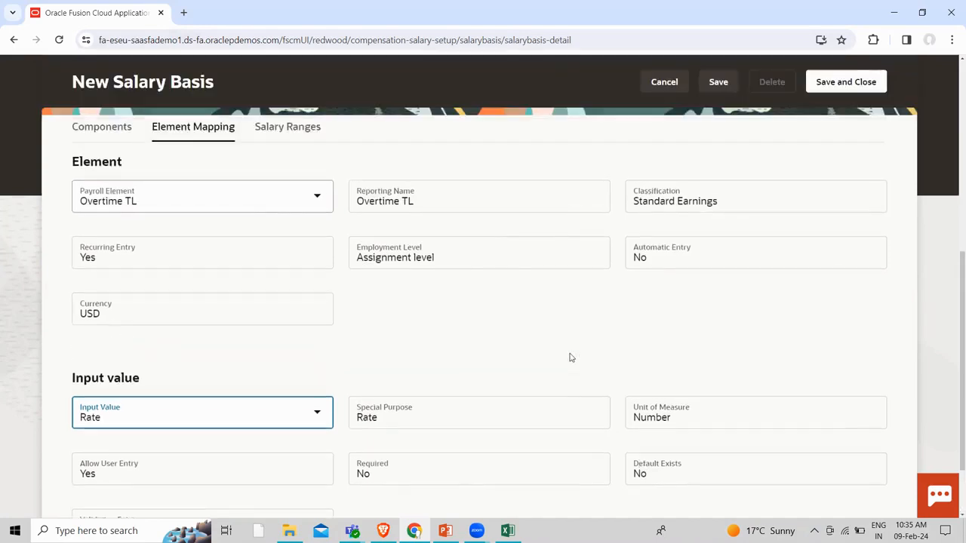
pyautogui.scroll(-2, 302, 422)
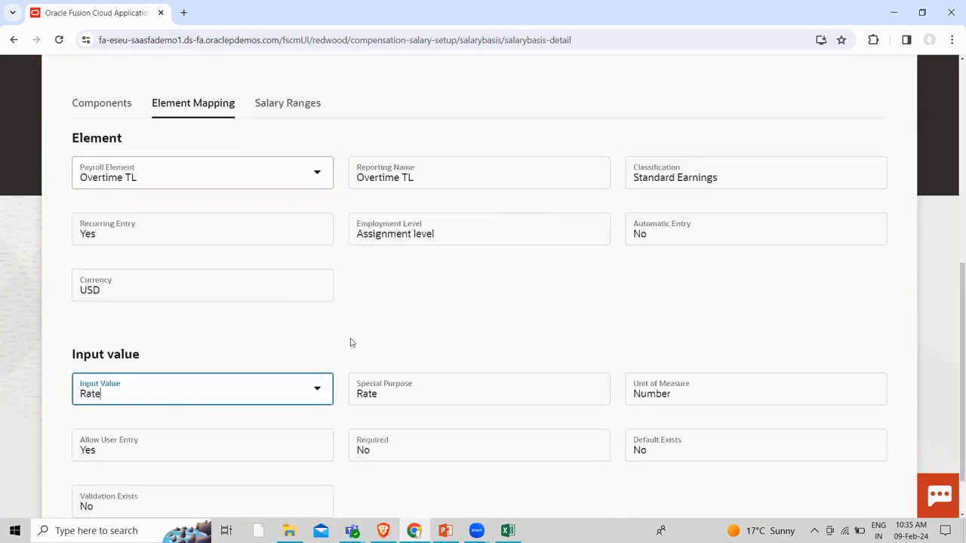
pyautogui.scroll(2, 350, 342)
pyautogui.click(295, 233)
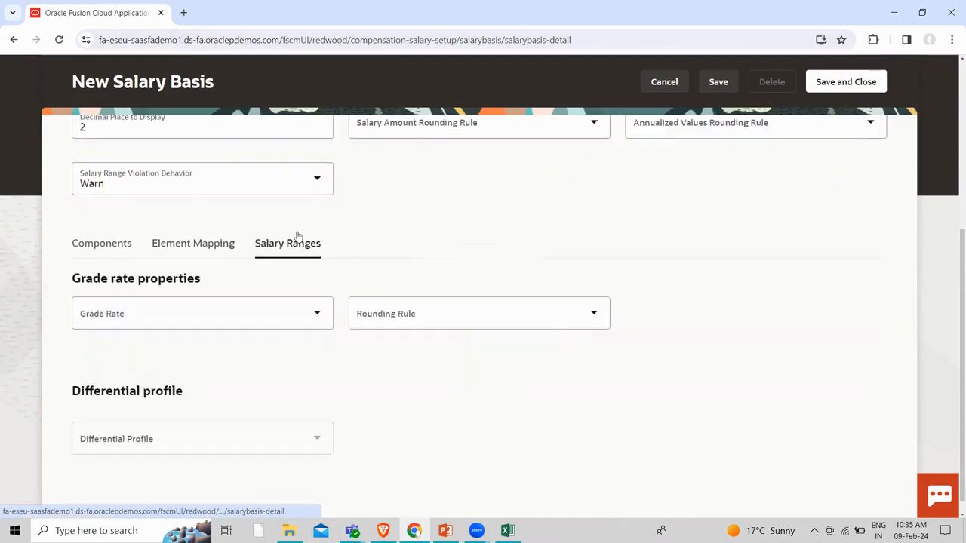
# Choose US Annual Salary Grade Rate and review its USD annual grade base ranges
pyautogui.click(316, 316)
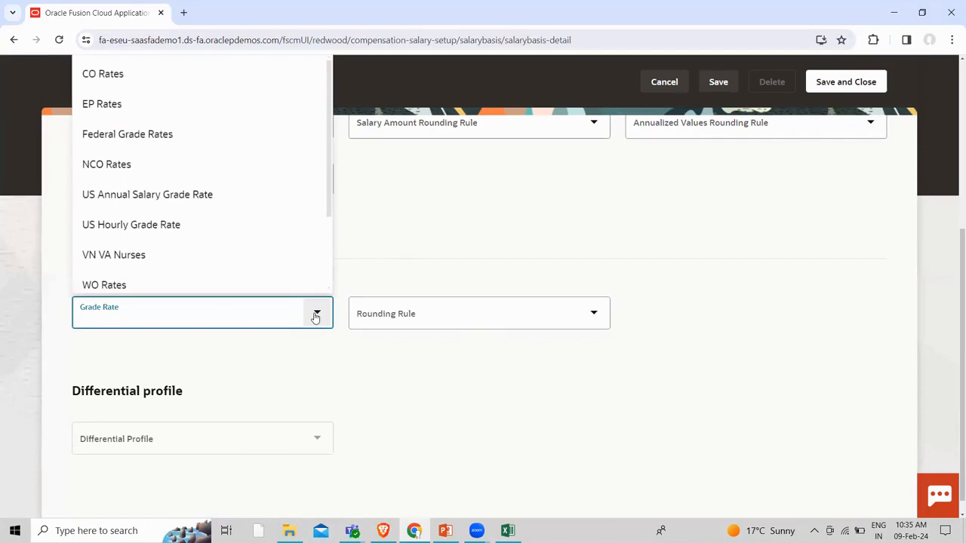
pyautogui.scroll(-1, 146, 205)
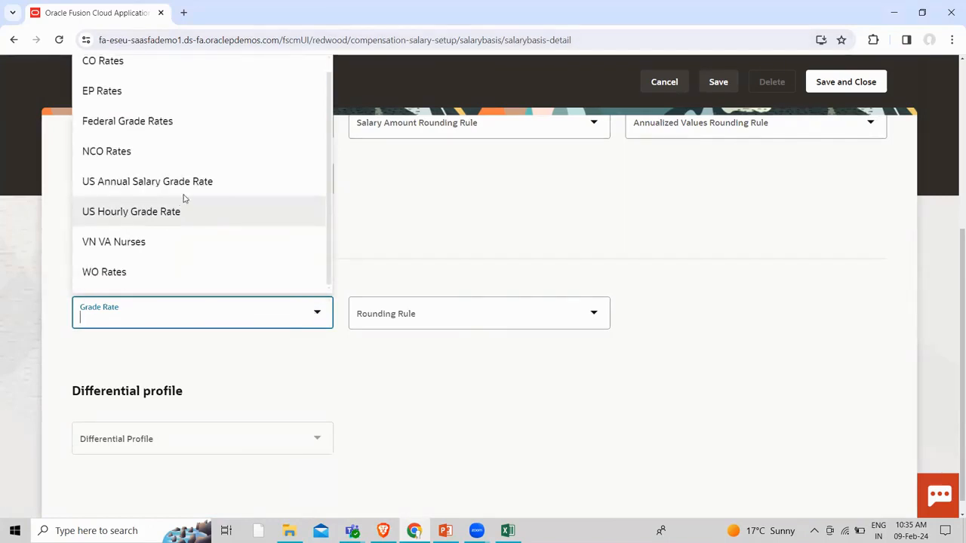
pyautogui.click(205, 184)
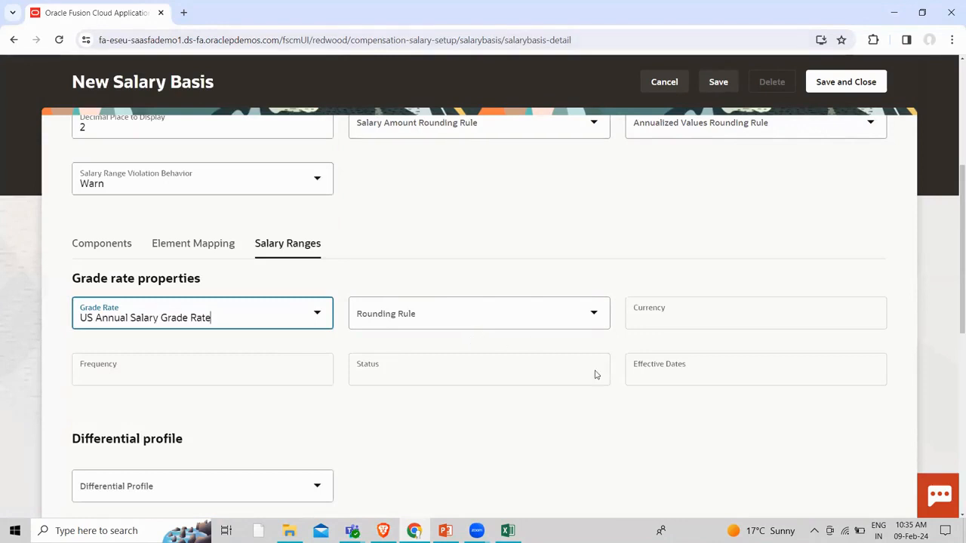
pyautogui.scroll(-2, 301, 420)
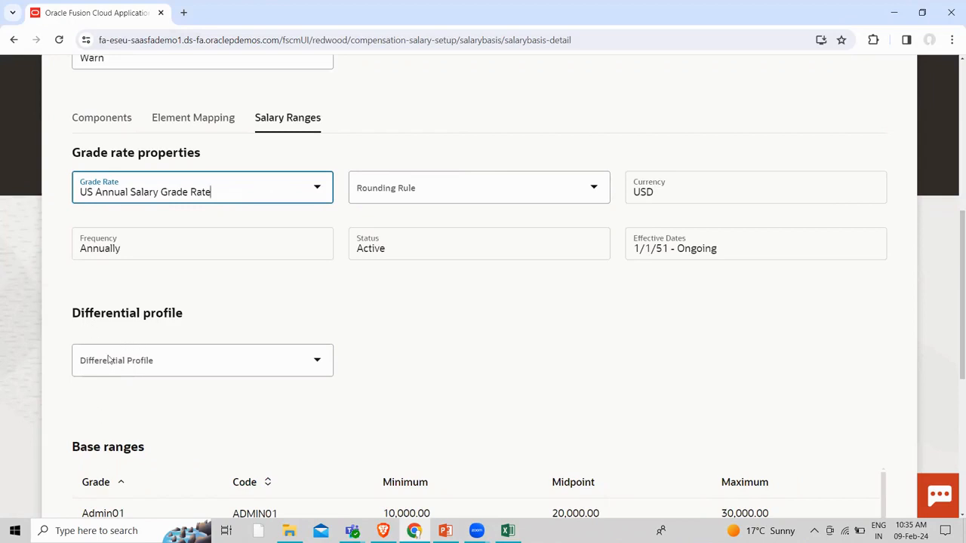
pyautogui.scroll(-2, 628, 436)
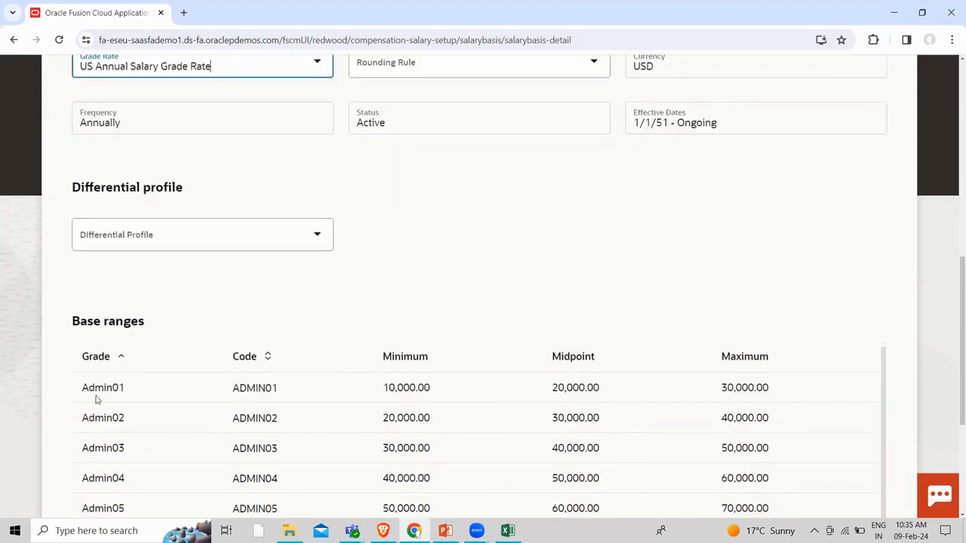
pyautogui.scroll(-2, 148, 441)
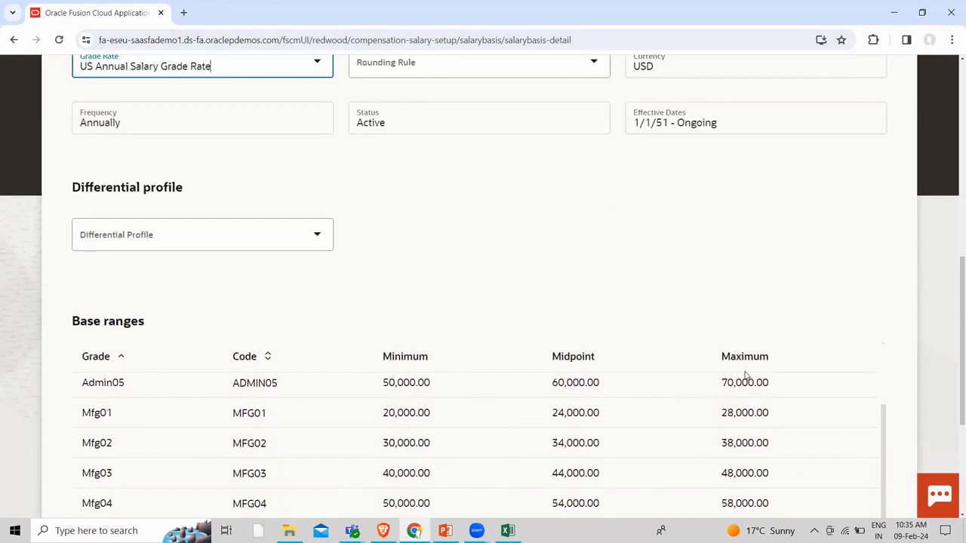
pyautogui.scroll(-3, 558, 317)
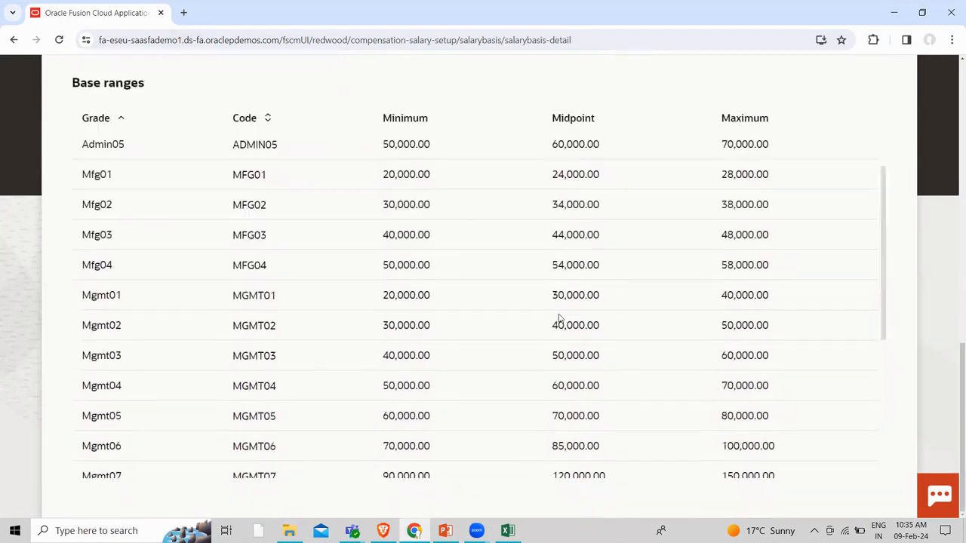
pyautogui.scroll(-5, 136, 452)
pyautogui.scroll(6, 136, 451)
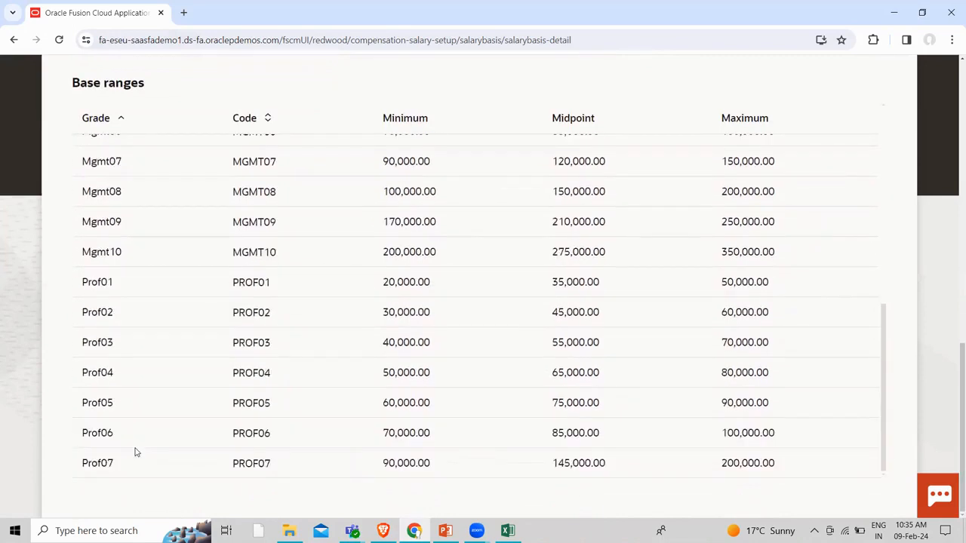
pyautogui.scroll(2, 135, 451)
pyautogui.scroll(5, 495, 330)
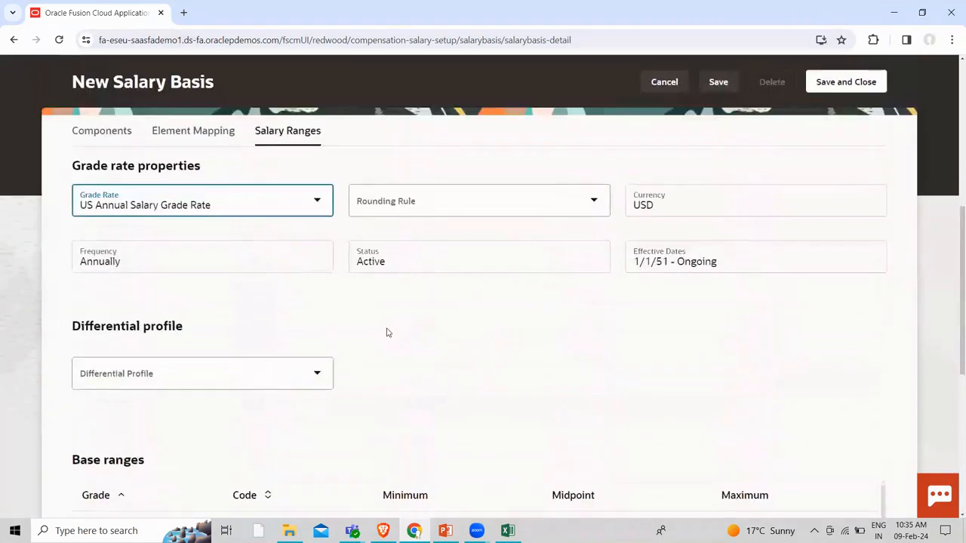
pyautogui.click(238, 208)
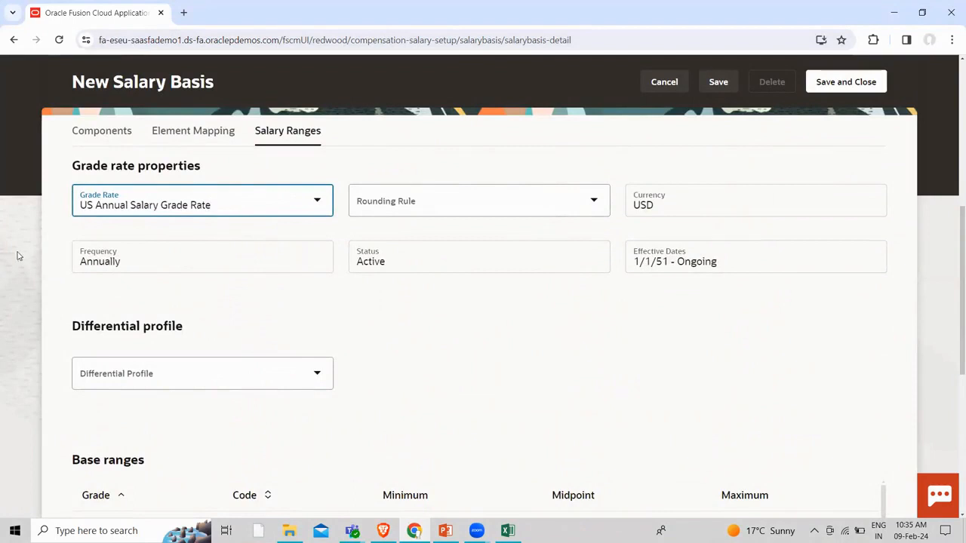
# Assign the US Differentials profile, review its location differentials, and save and close the basis
pyautogui.click(314, 376)
pyautogui.click(314, 375)
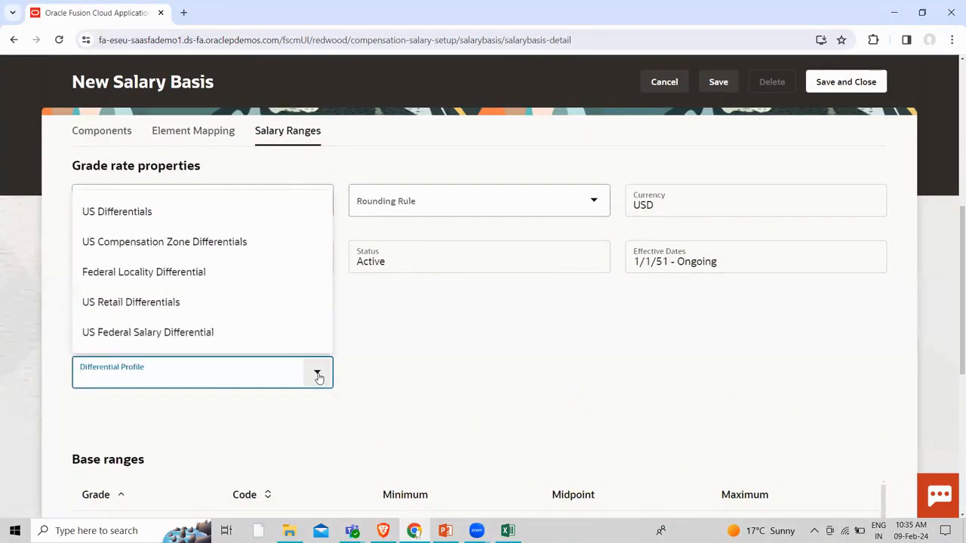
pyautogui.click(188, 214)
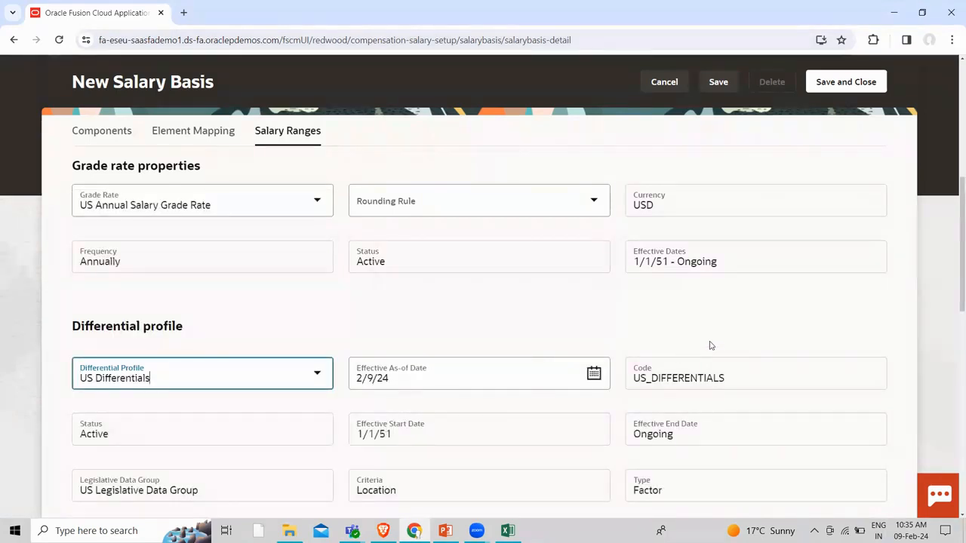
pyautogui.scroll(-5, 719, 340)
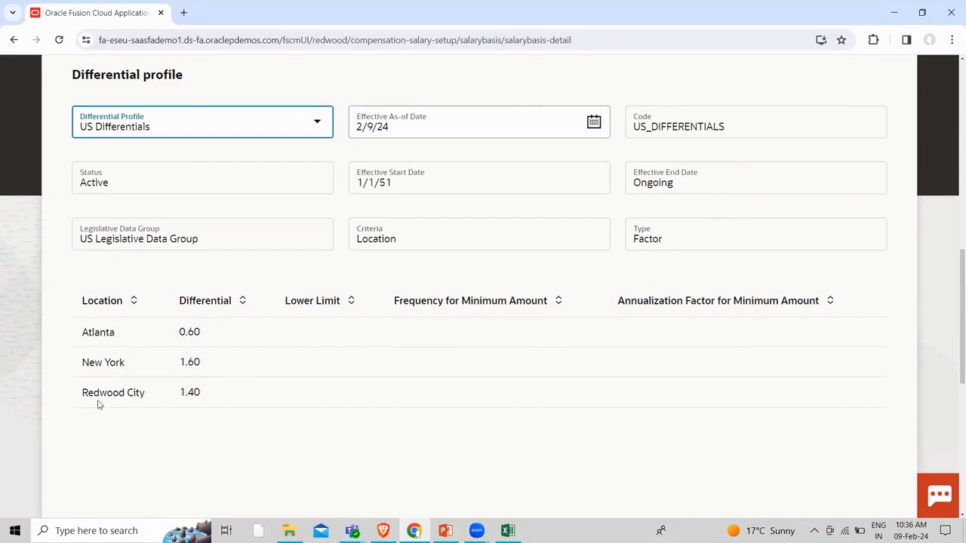
pyautogui.scroll(-3, 369, 489)
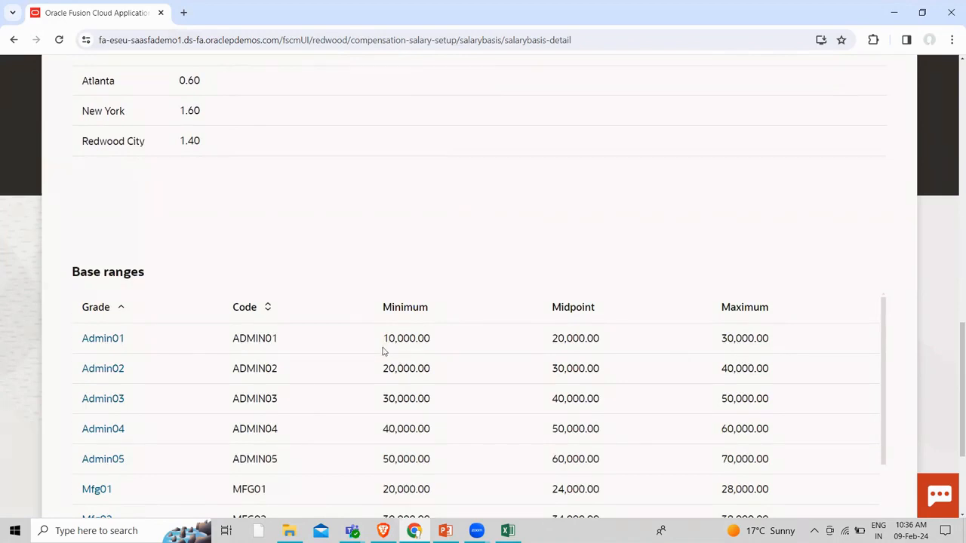
pyautogui.scroll(15, 393, 355)
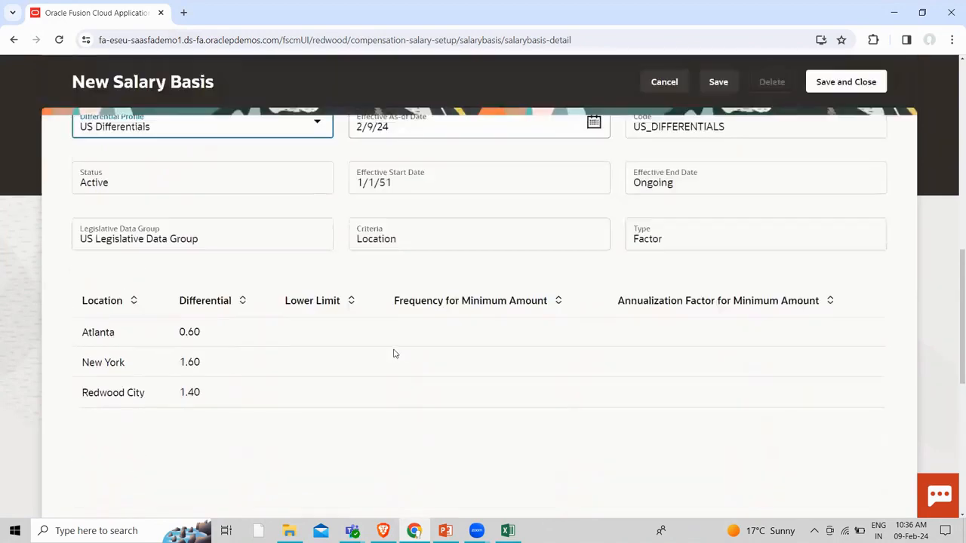
pyautogui.scroll(3, 654, 355)
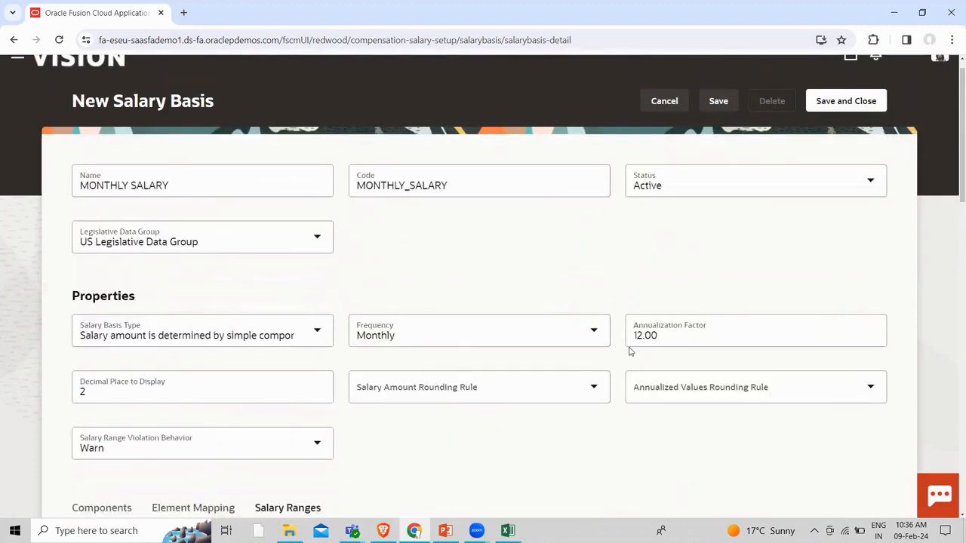
pyautogui.click(830, 103)
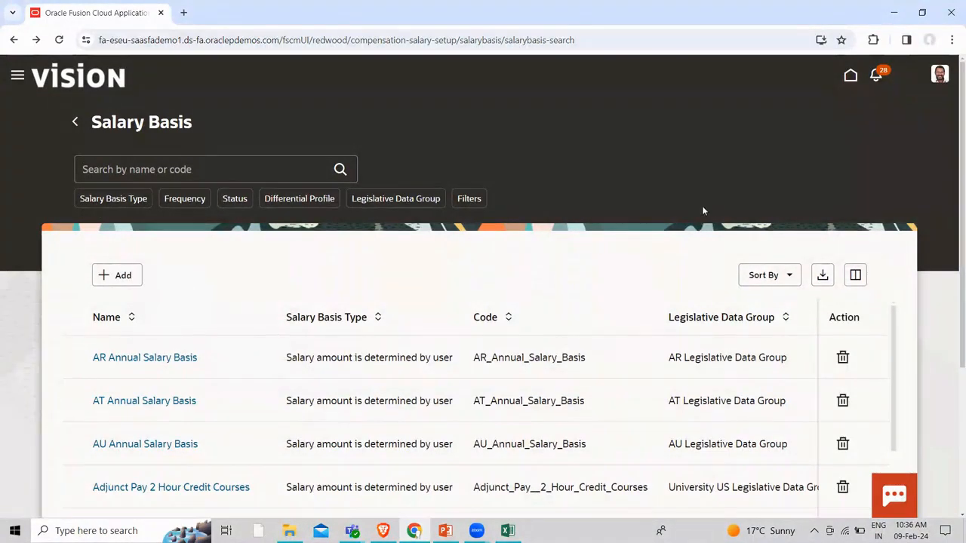
# Filter the list to 'Salary amount is determined by simple components' and open MONTHLY SALARY
pyautogui.click(116, 198)
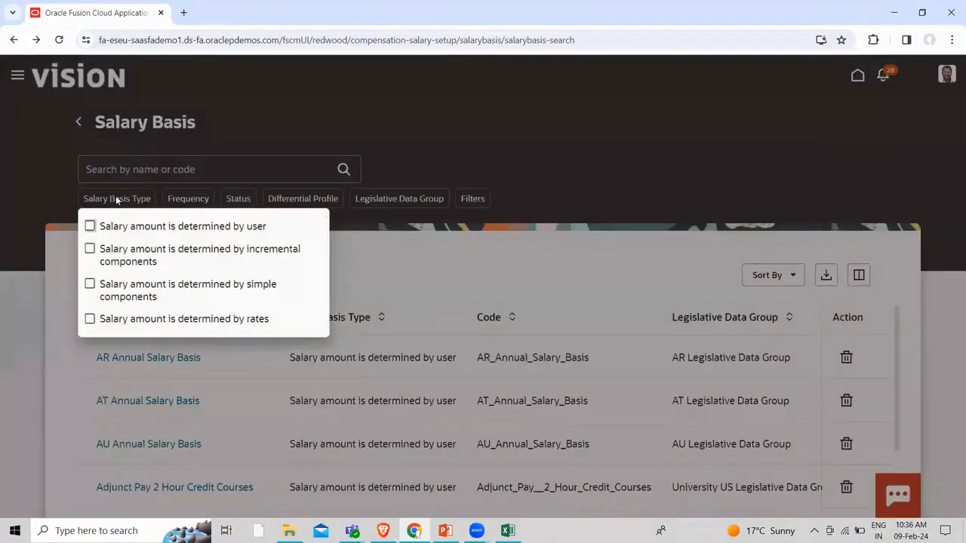
pyautogui.click(90, 285)
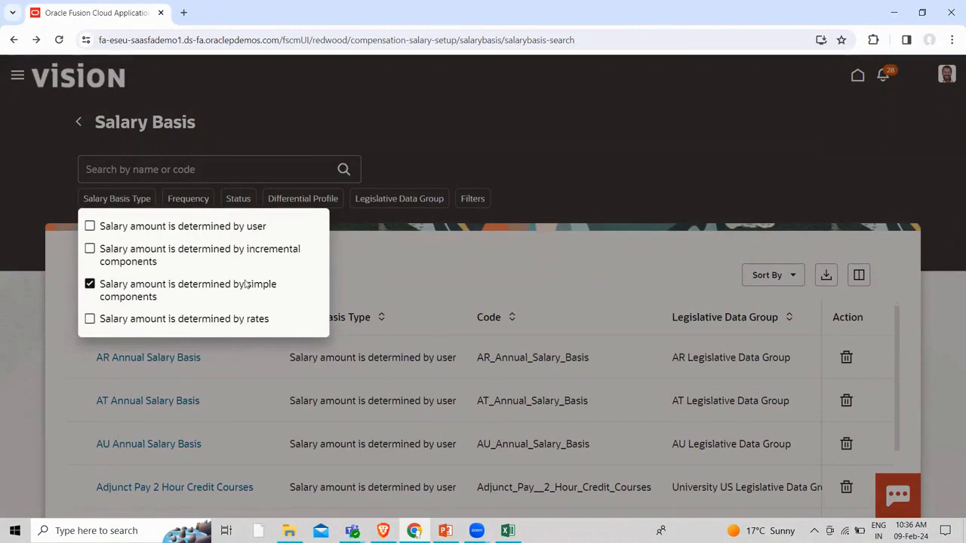
pyautogui.click(91, 285)
pyautogui.click(464, 280)
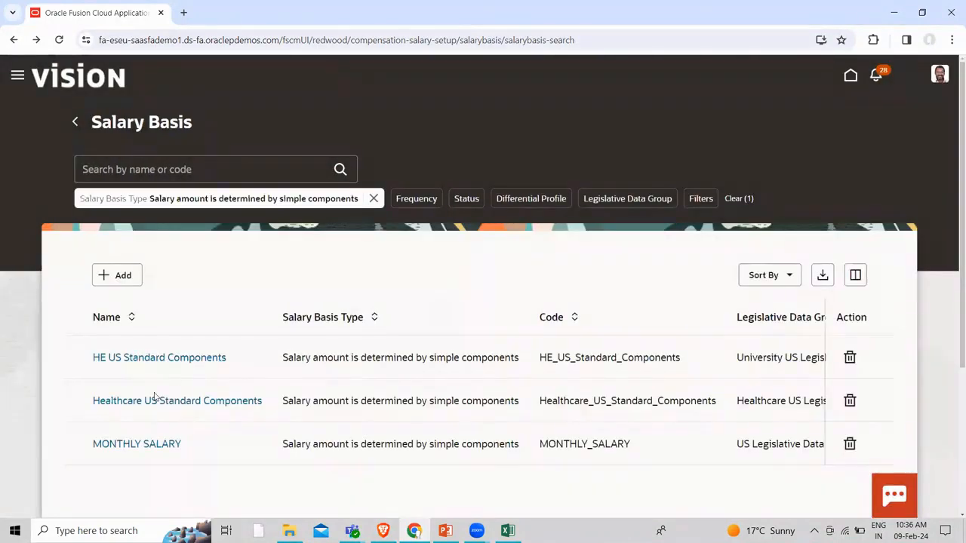
pyautogui.click(159, 446)
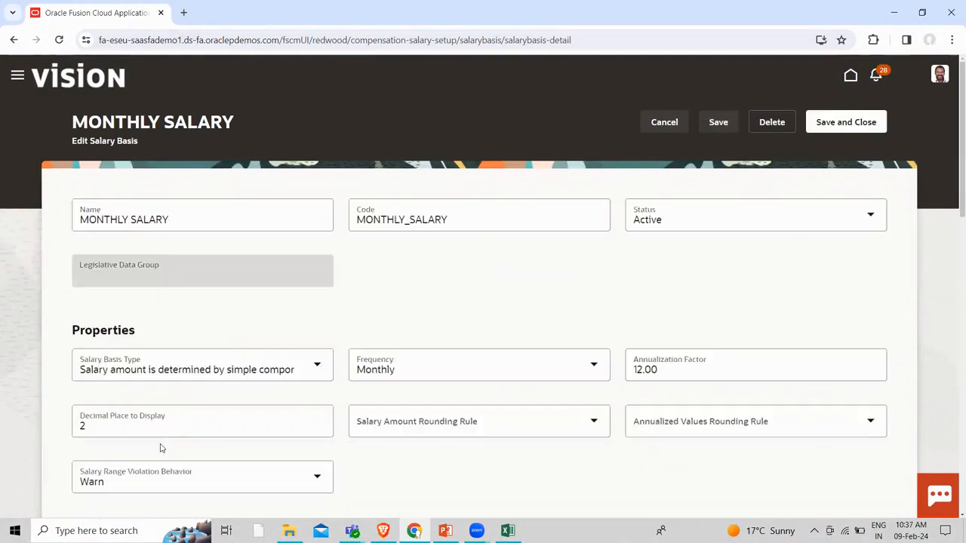
# Prefix the MONTHLY SALARY basis name with 'FUSION' and save and close it
pyautogui.click(79, 217)
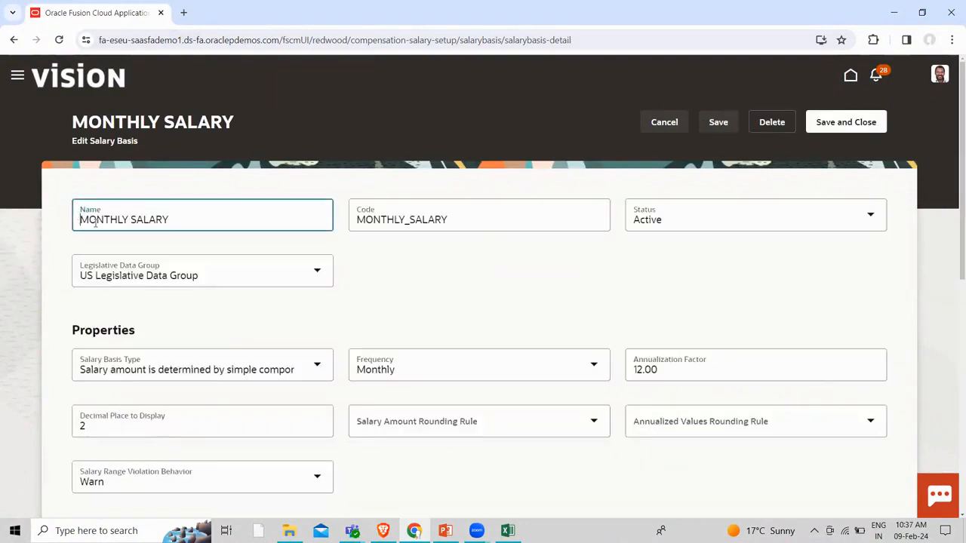
pyautogui.write('FUSIO')
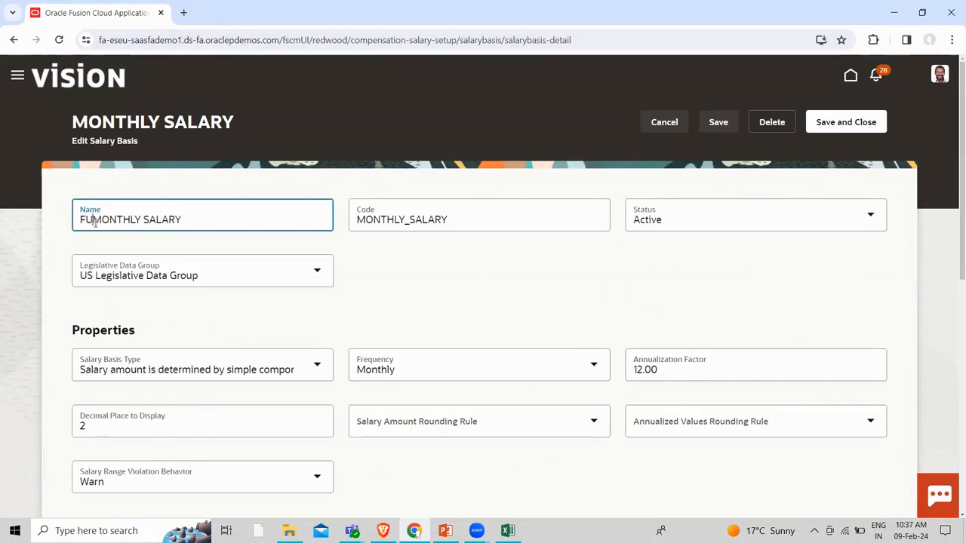
pyautogui.write('N')
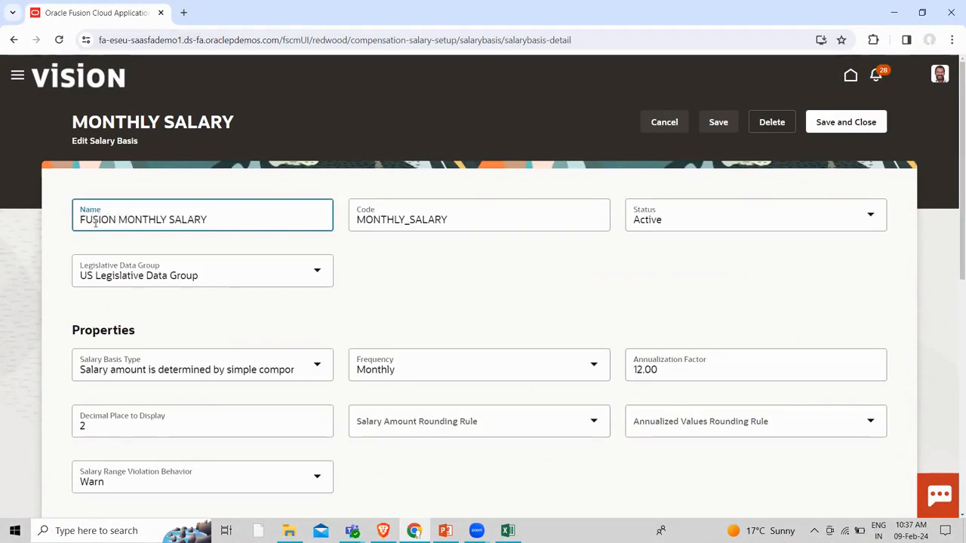
pyautogui.click(817, 255)
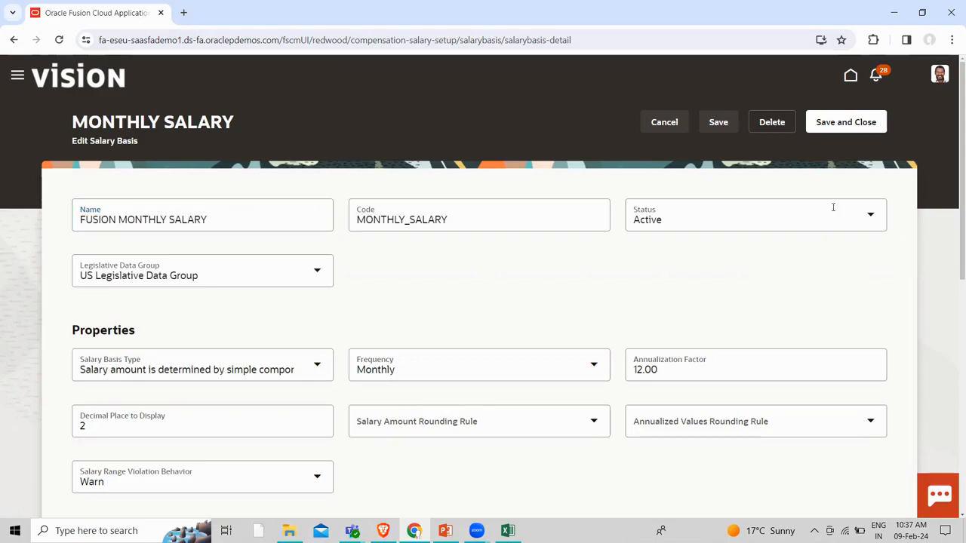
pyautogui.click(845, 128)
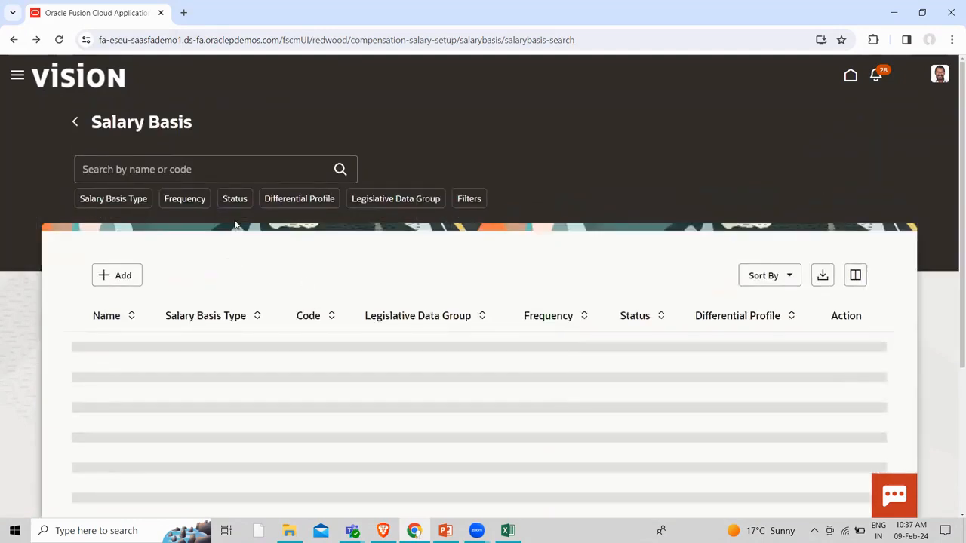
# Reapply the simple components Salary Basis Type filter, then leave the salary basis list
pyautogui.click(121, 202)
pyautogui.click(90, 284)
pyautogui.click(512, 266)
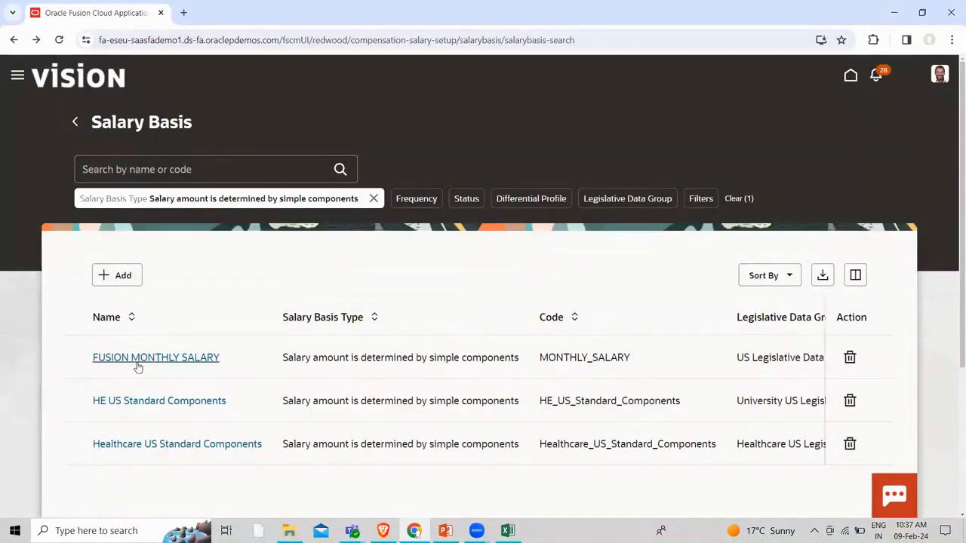
pyautogui.click(76, 122)
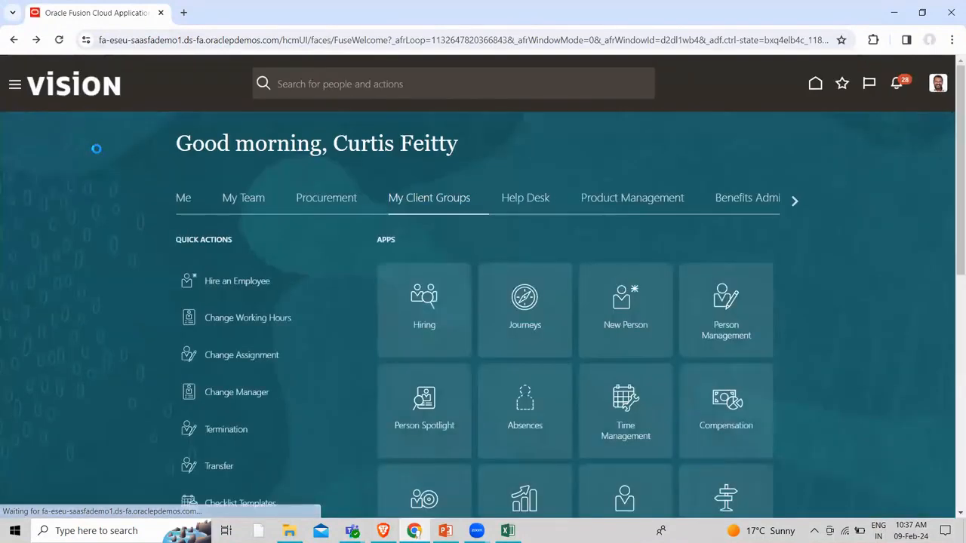
# Start the Hire an Employee task from the New Person tasks
pyautogui.click(611, 300)
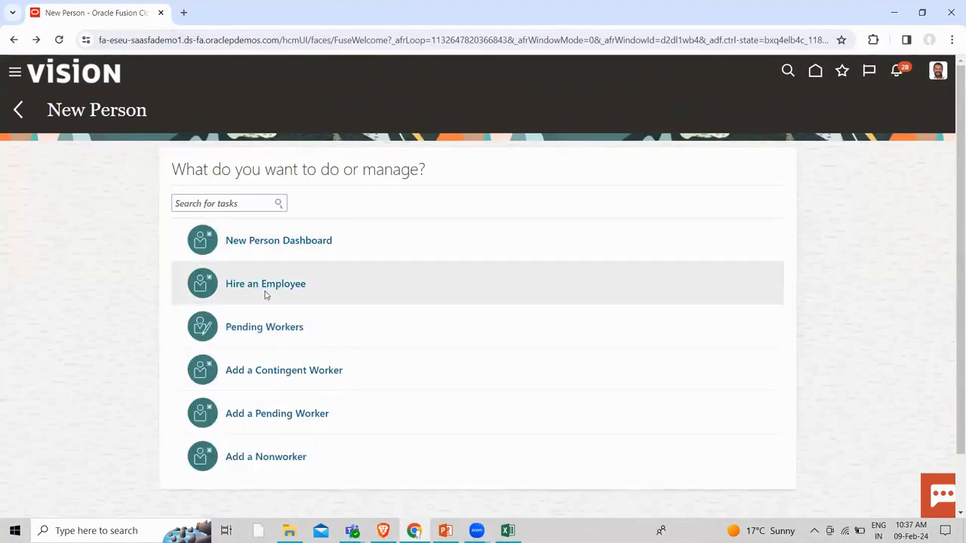
pyautogui.click(267, 283)
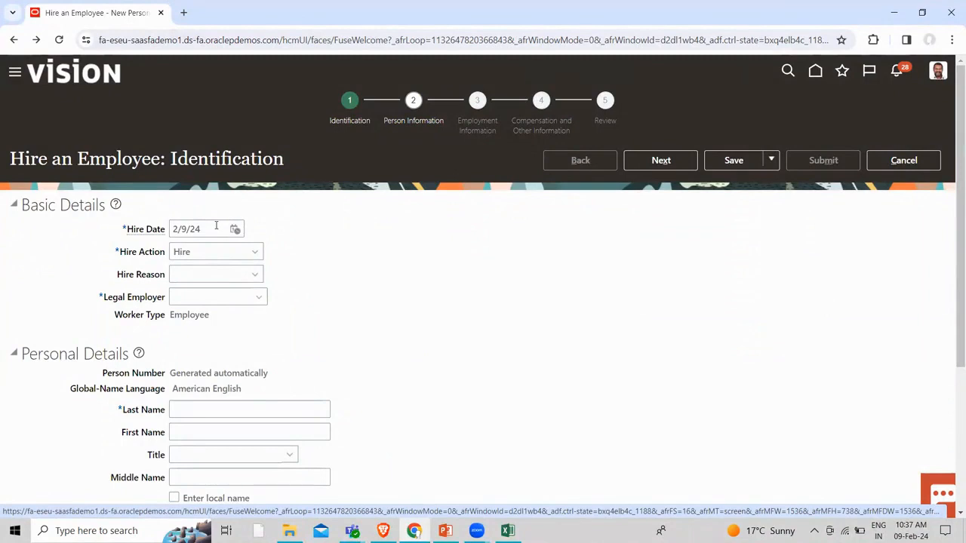
# Set Hire Reason to Hire to fill vacant position and Legal Employer to US1 Legal Entity
pyautogui.click(249, 259)
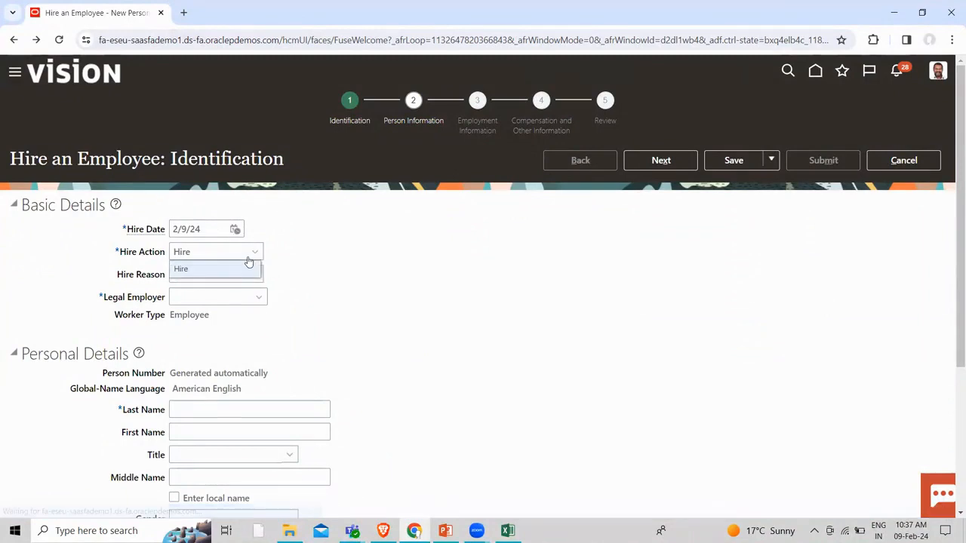
pyautogui.click(204, 276)
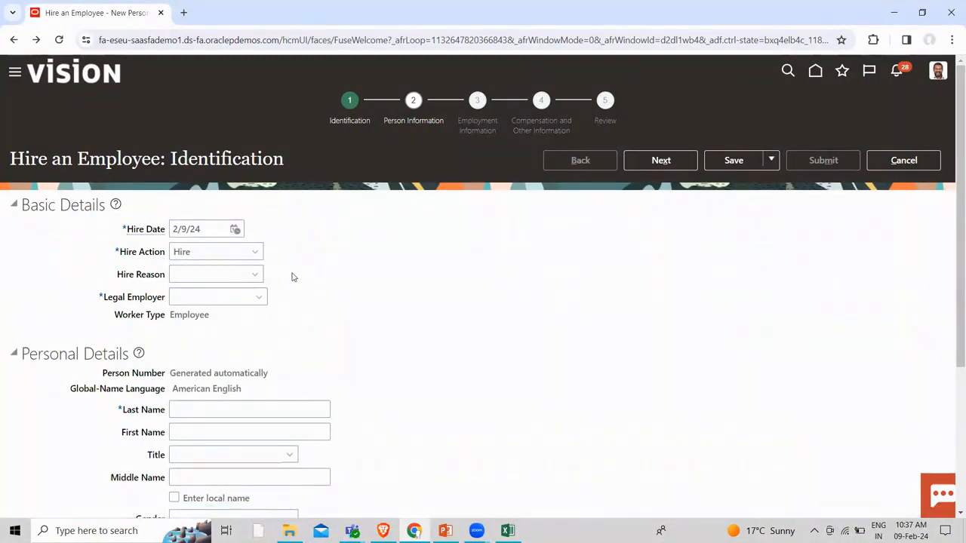
pyautogui.click(241, 274)
pyautogui.click(223, 309)
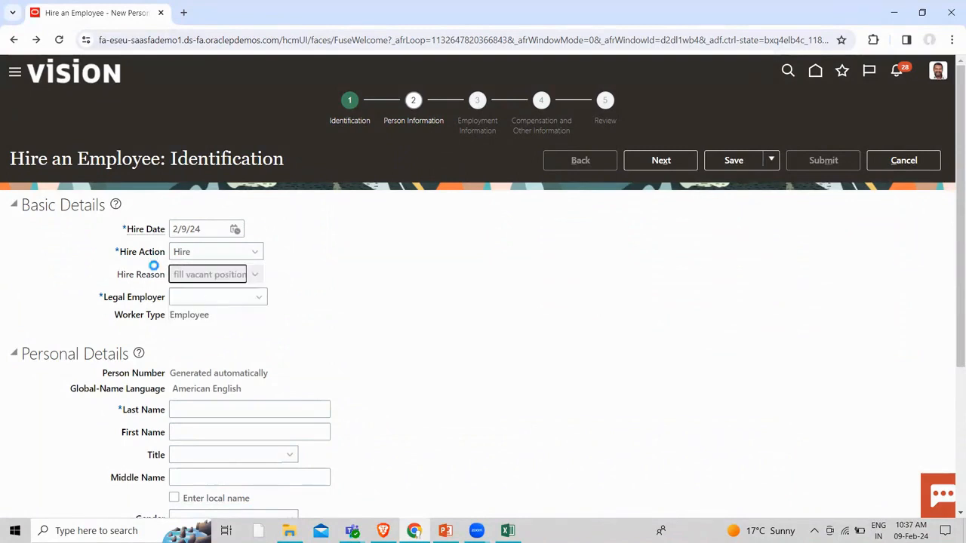
pyautogui.click(266, 302)
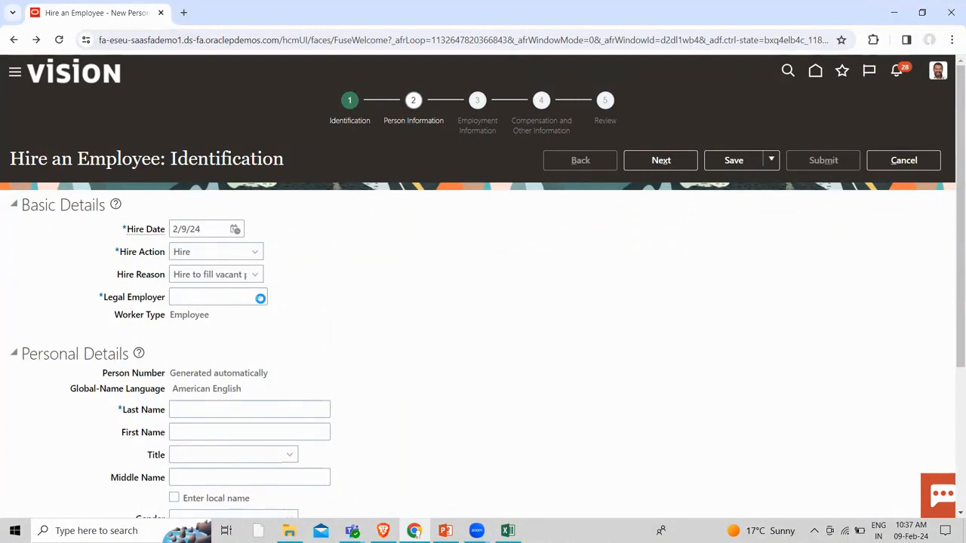
pyautogui.click(227, 317)
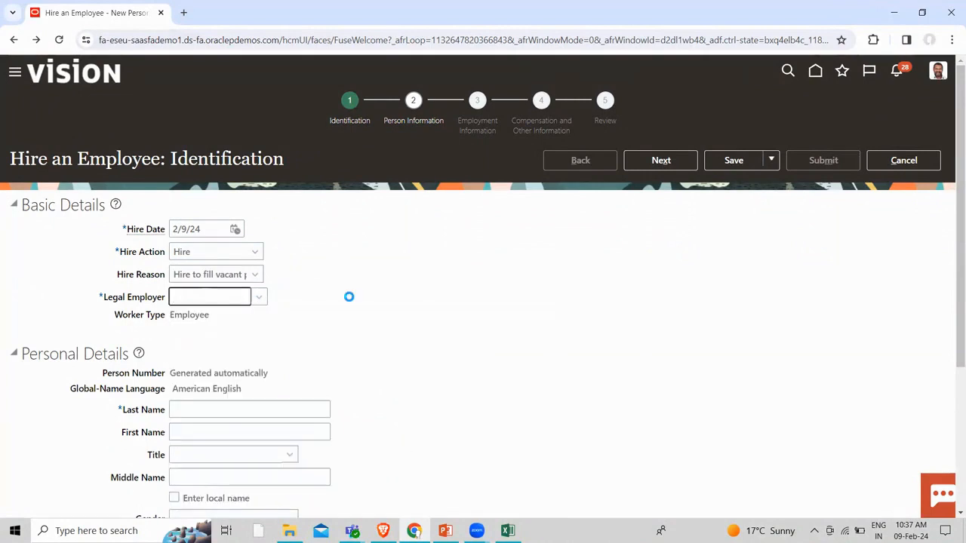
# Enter the new hire's last name and first name
pyautogui.scroll(-3, 350, 301)
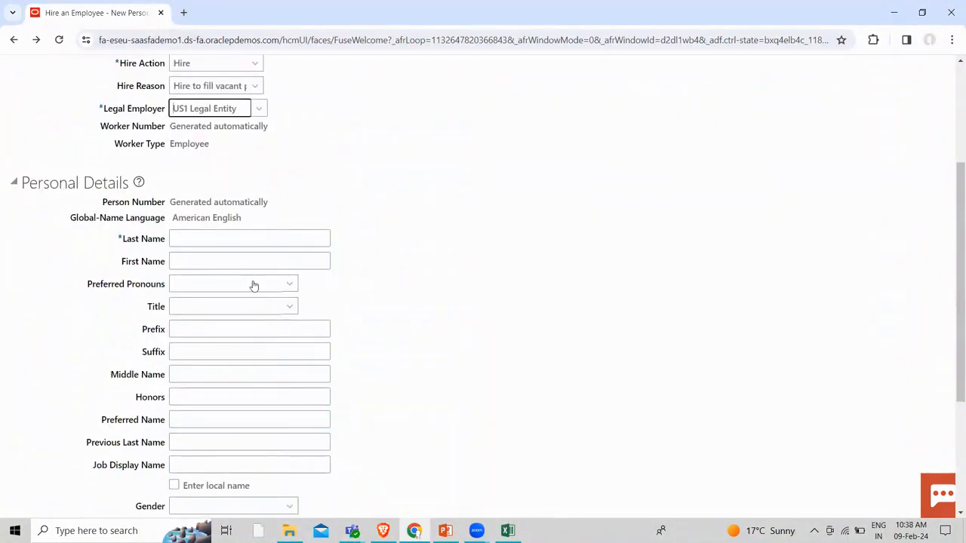
pyautogui.click(233, 239)
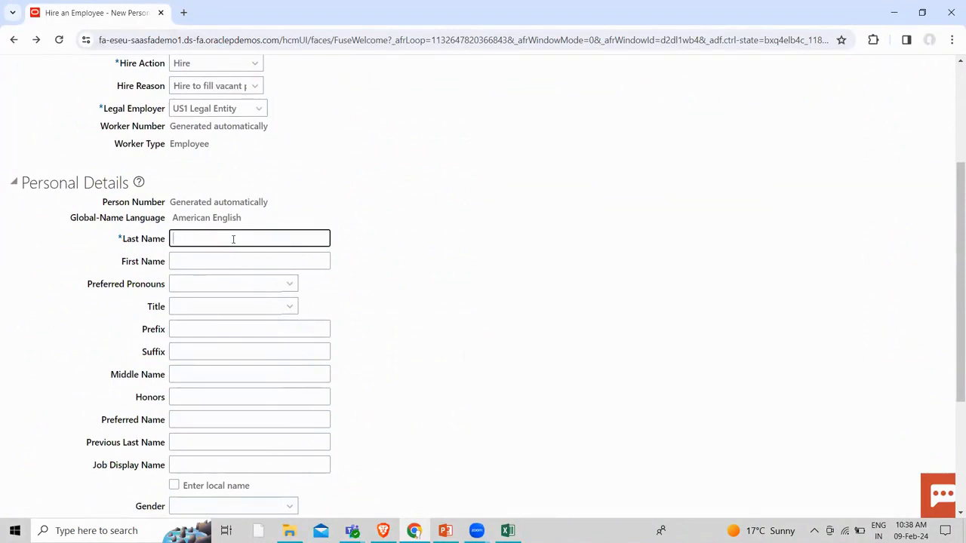
pyautogui.click(220, 261)
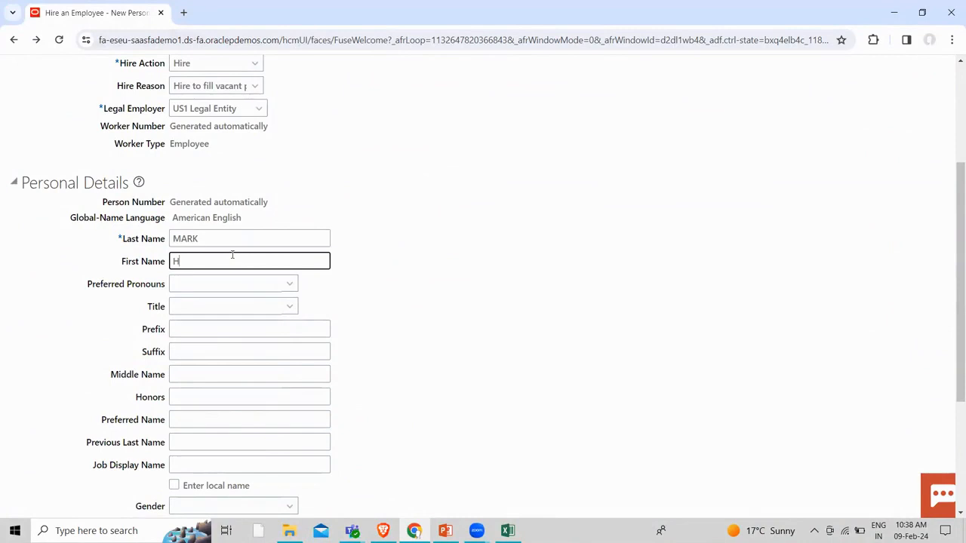
# Set Gender to Female and Date of Birth to 11/11/98
pyautogui.scroll(-2, 336, 410)
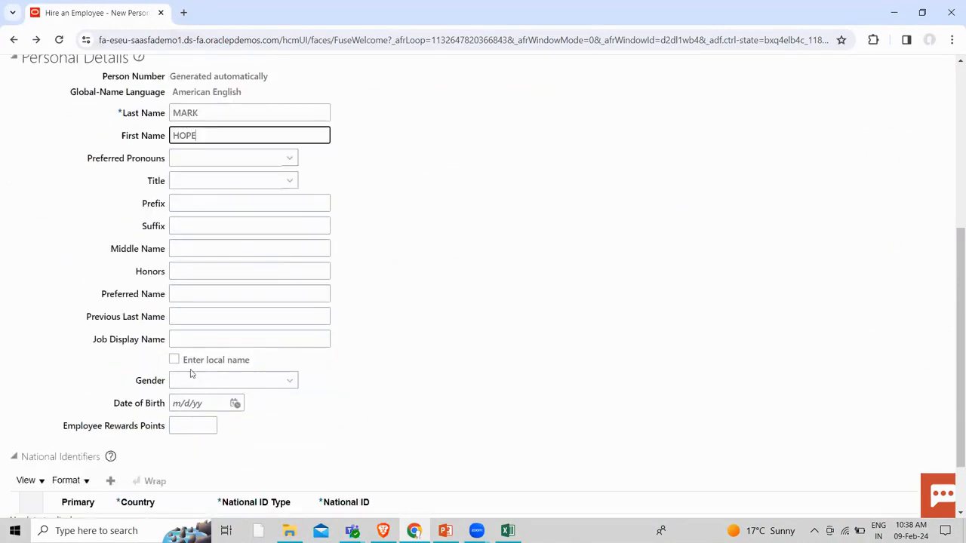
pyautogui.click(204, 382)
pyautogui.click(211, 414)
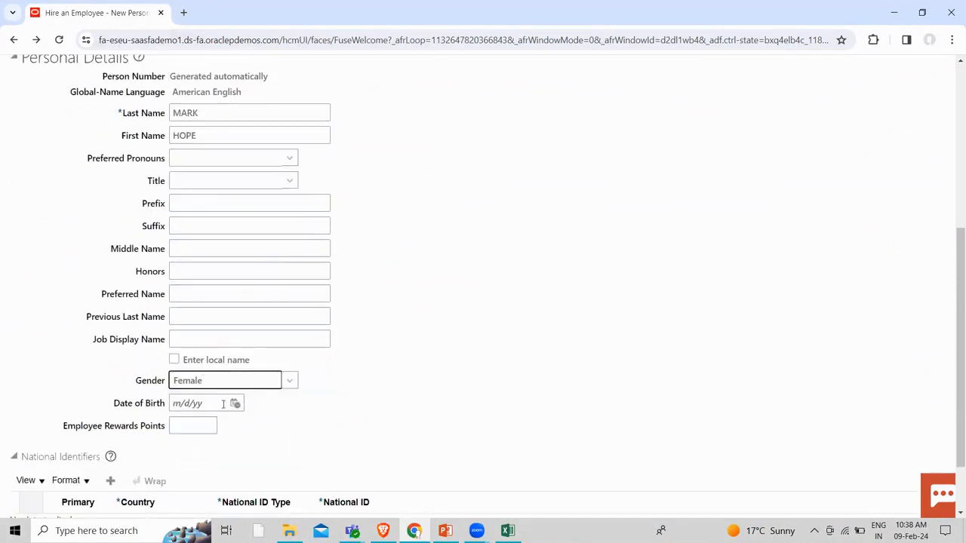
pyautogui.click(176, 402)
pyautogui.write('1/11')
pyautogui.write('/198')
pyautogui.write('98')
pyautogui.click(651, 457)
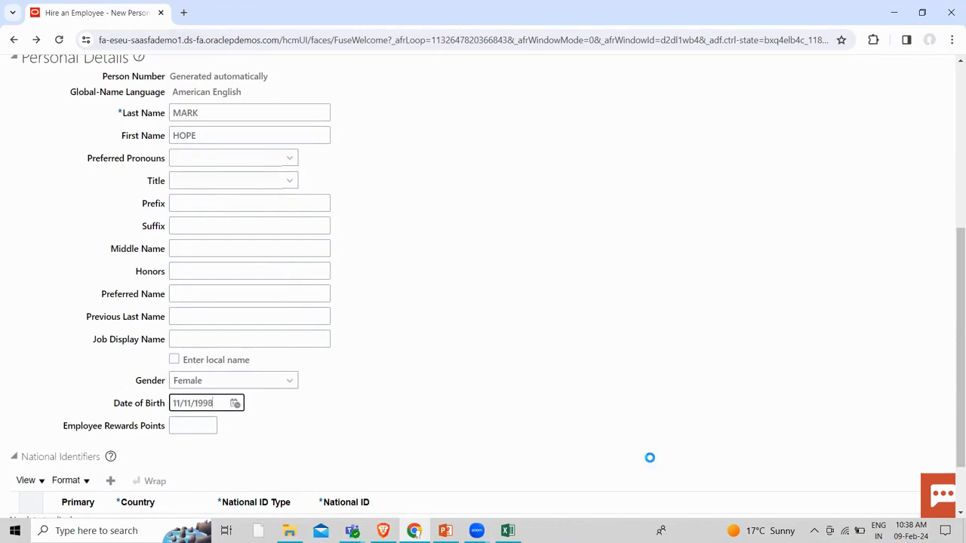
pyautogui.scroll(-2, 803, 469)
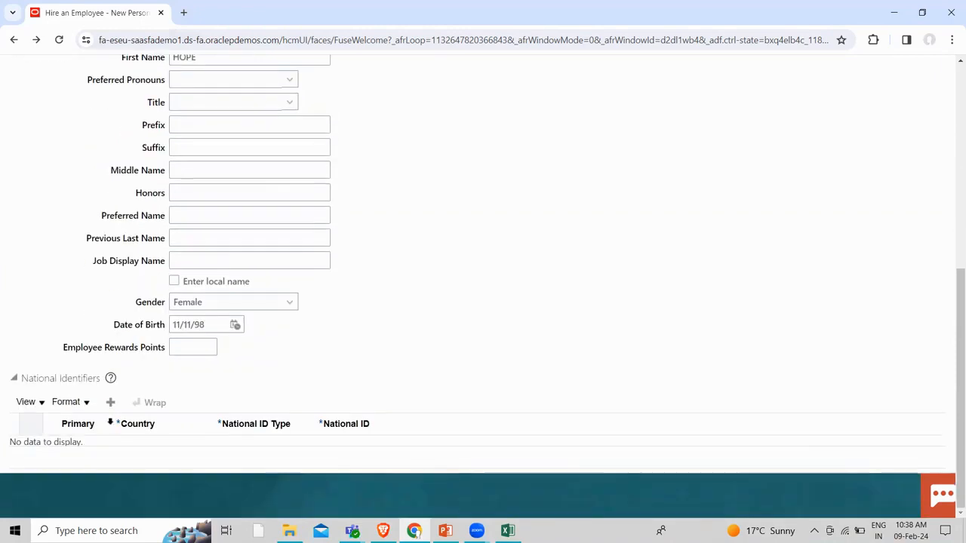
# Add a Social Security Number national identifier row with the new hire's ID number
pyautogui.click(109, 403)
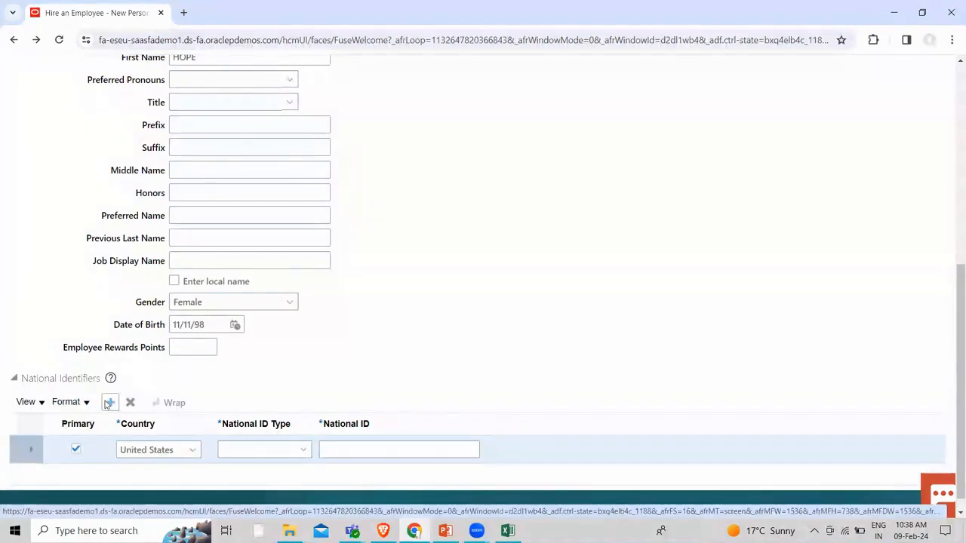
pyautogui.click(289, 453)
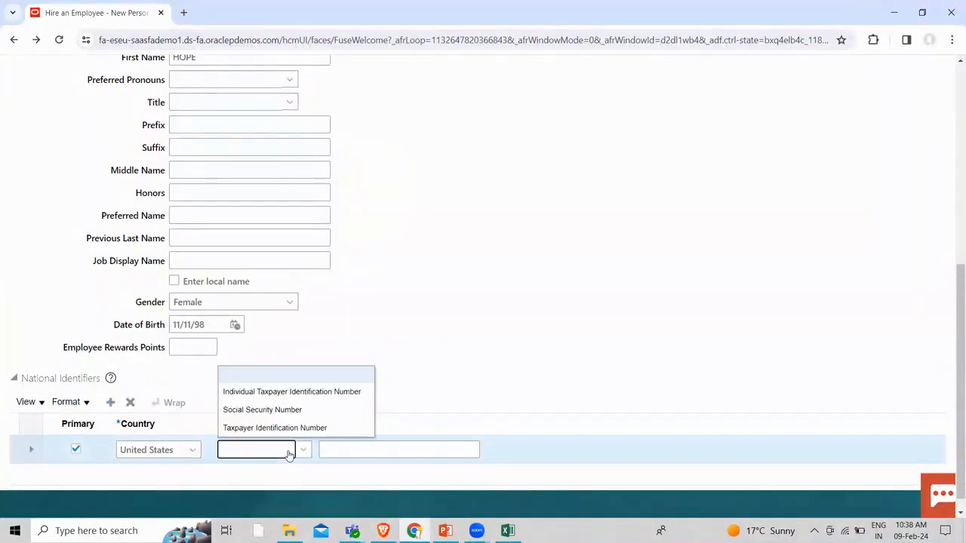
pyautogui.click(268, 409)
pyautogui.click(352, 448)
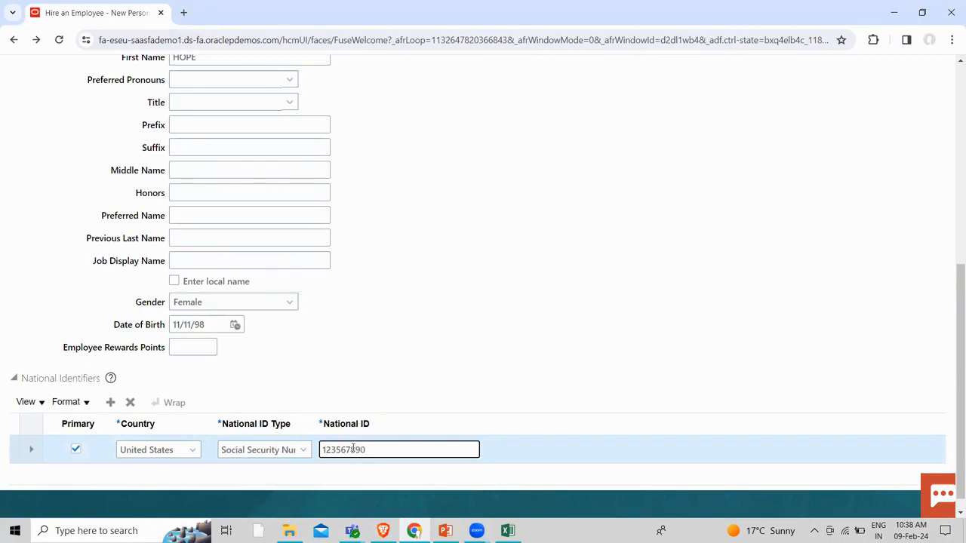
pyautogui.scroll(10, 362, 429)
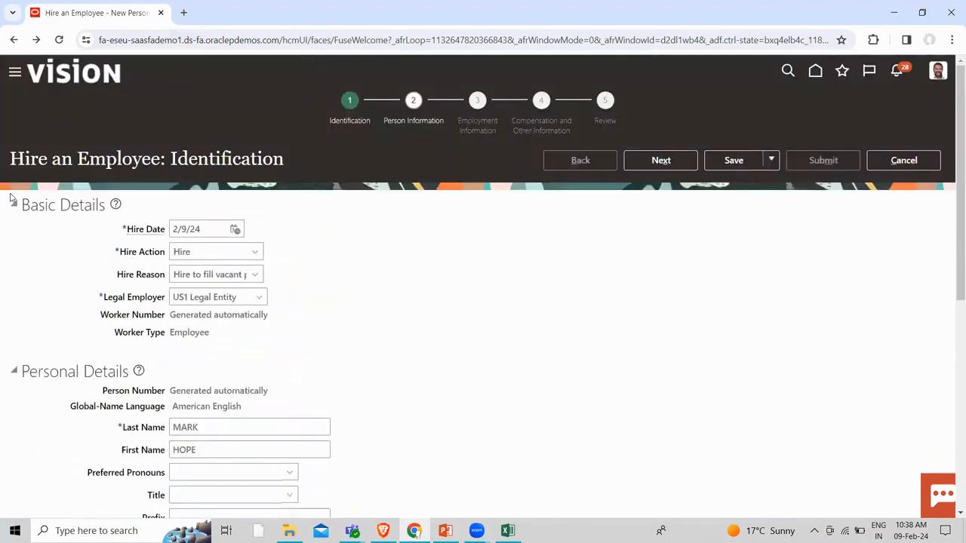
# On Person Information, enter the home address line and ZIP code so state, city and county auto-fill
pyautogui.click(661, 161)
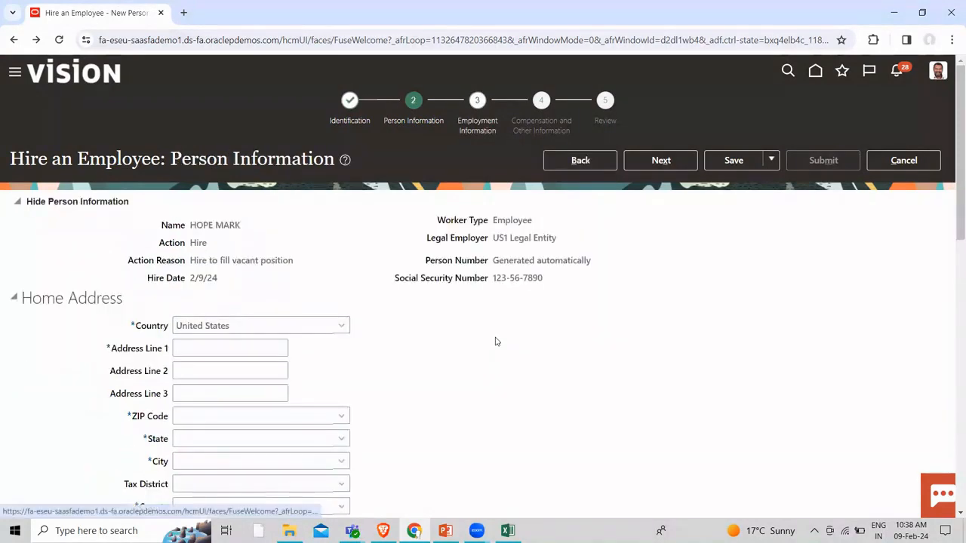
pyautogui.click(195, 348)
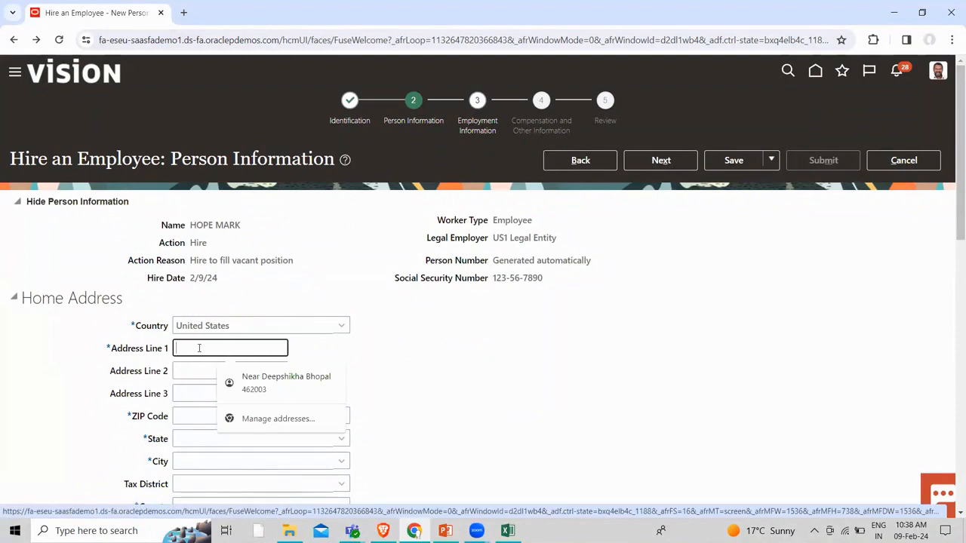
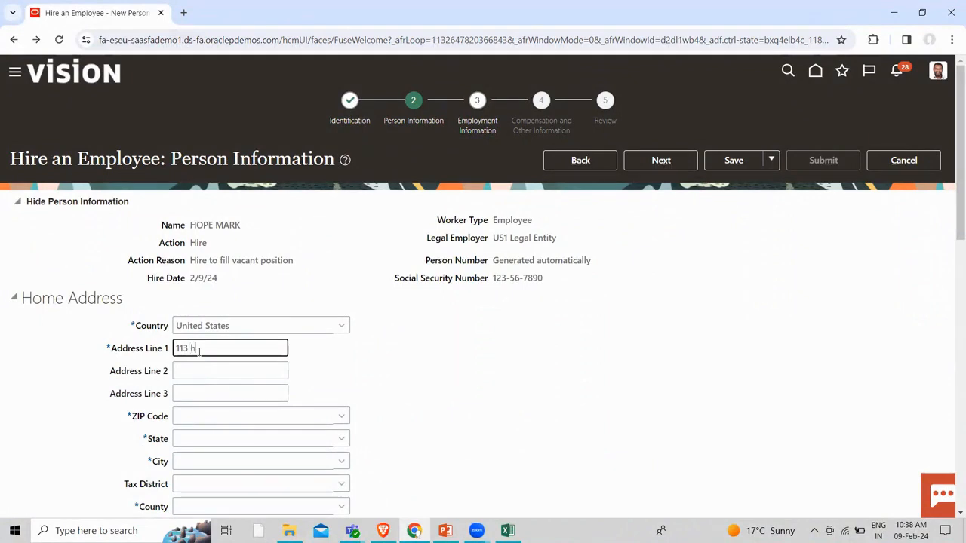
pyautogui.click(185, 414)
pyautogui.write('1')
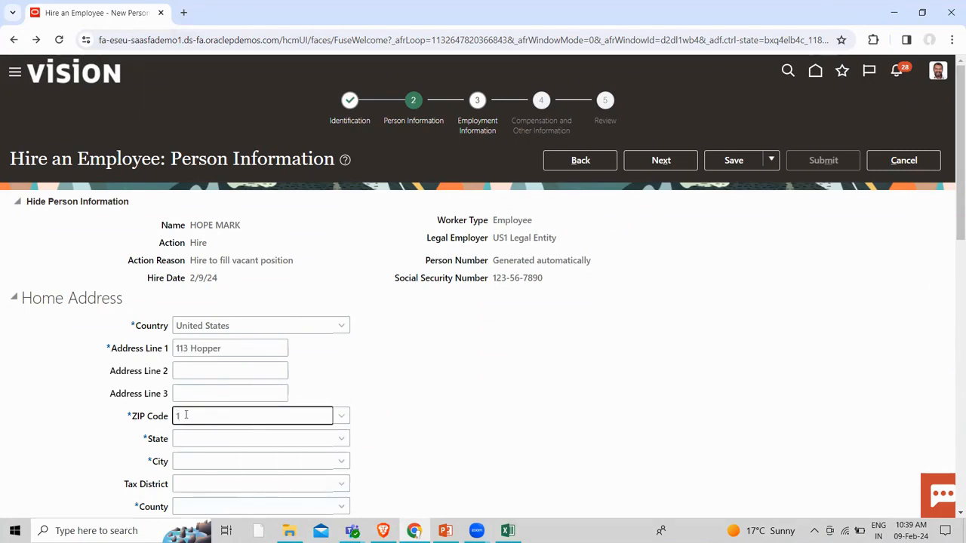
pyautogui.write('0001')
pyautogui.click(472, 395)
pyautogui.scroll(-2, 481, 394)
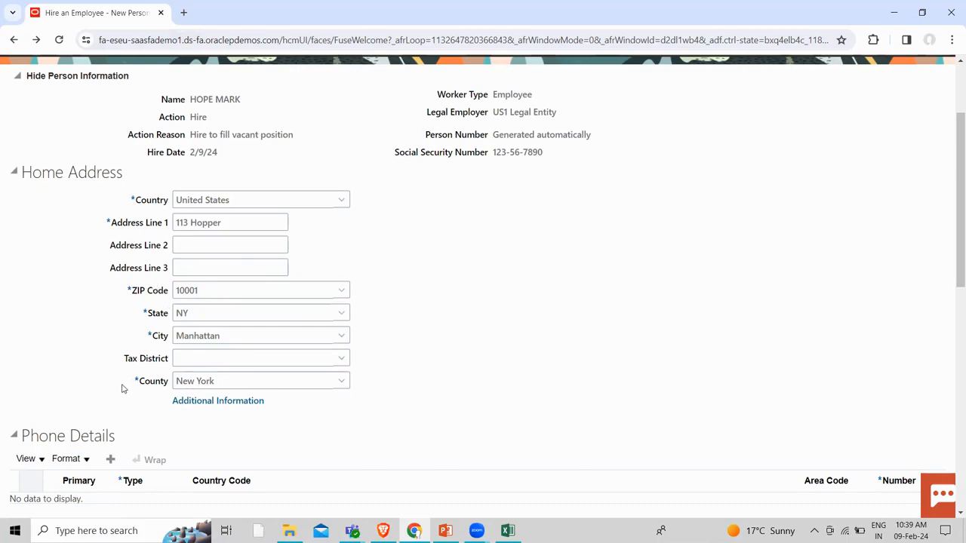
pyautogui.scroll(-3, 123, 392)
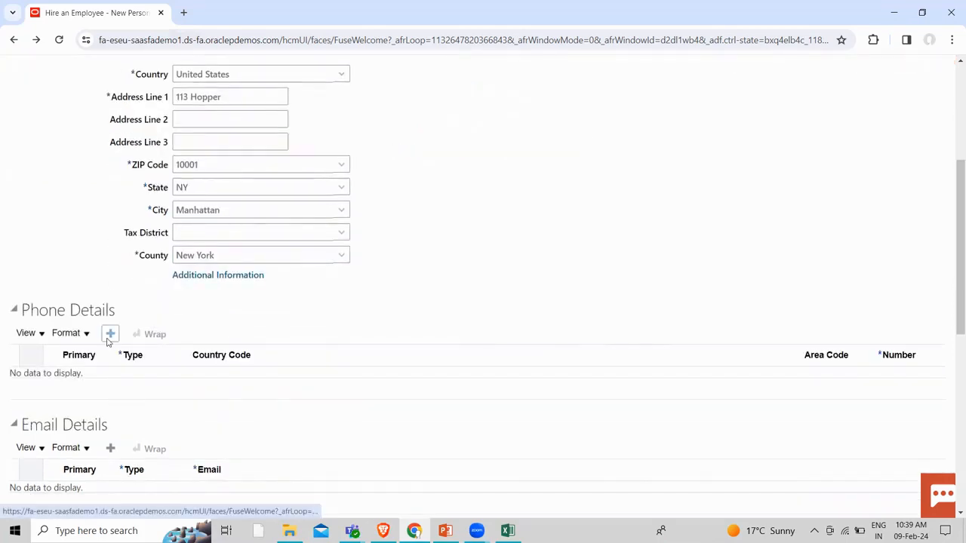
pyautogui.scroll(-4, 109, 339)
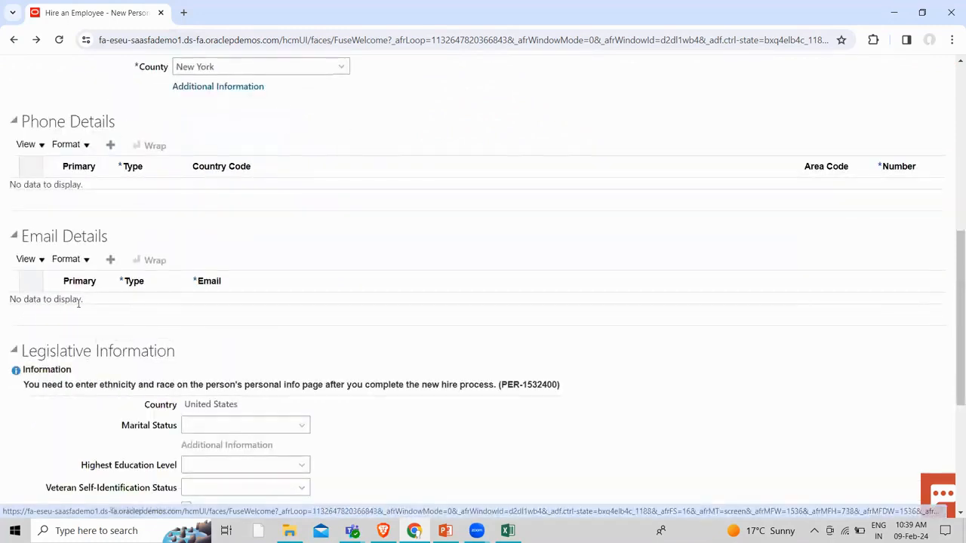
pyautogui.scroll(-4, 142, 426)
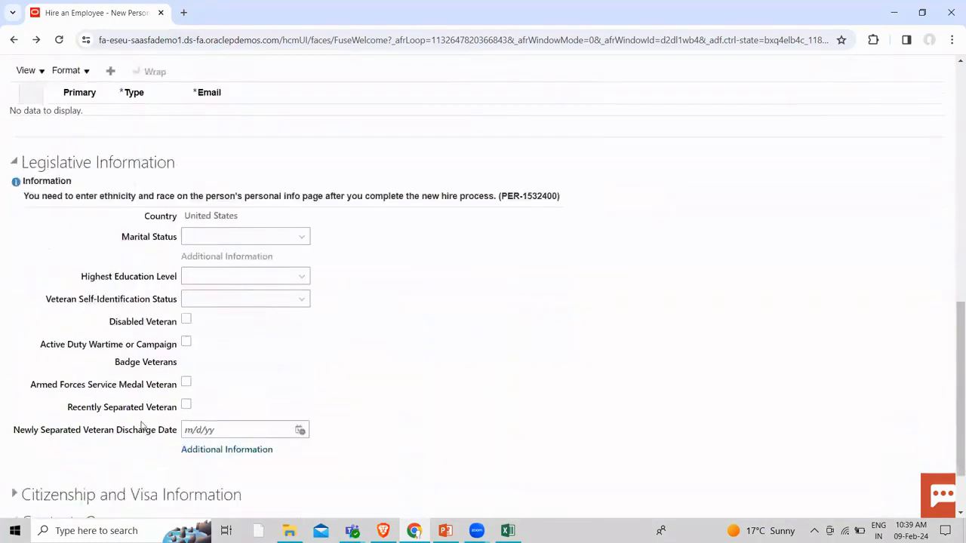
pyautogui.scroll(14, 141, 426)
# Continue to the Employment Information step
pyautogui.click(670, 159)
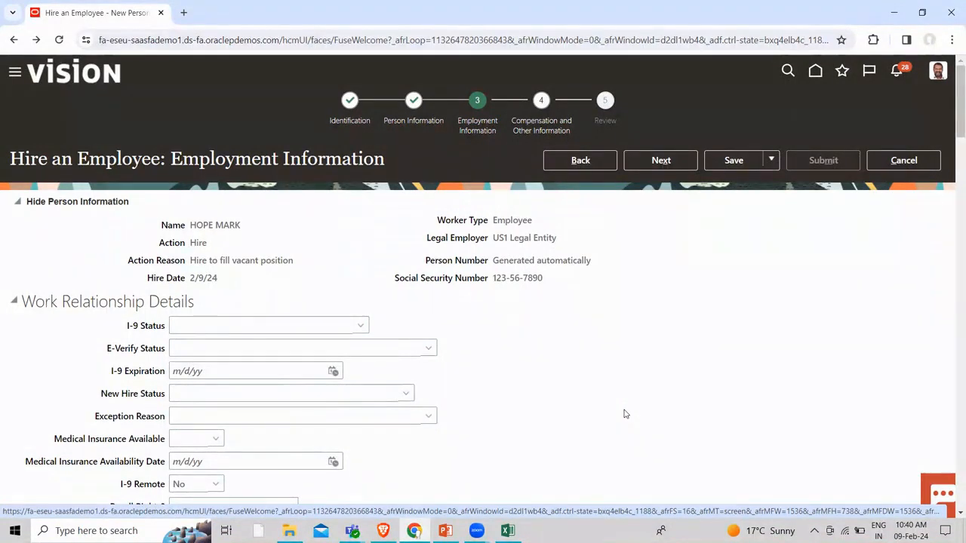
pyautogui.scroll(-5, 624, 414)
pyautogui.scroll(-2, 532, 484)
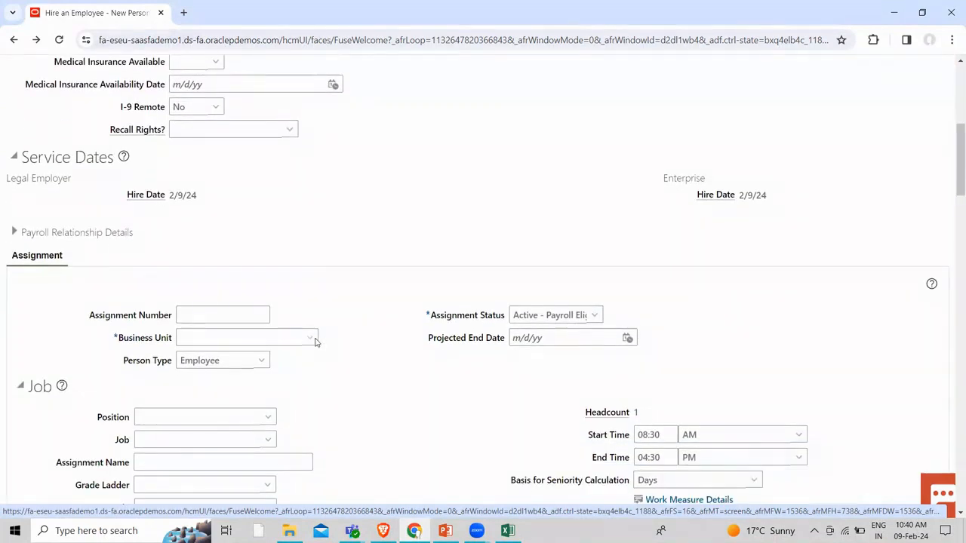
# Search for US1 and set the assignment's Business Unit to US1 Business Unit
pyautogui.click(315, 339)
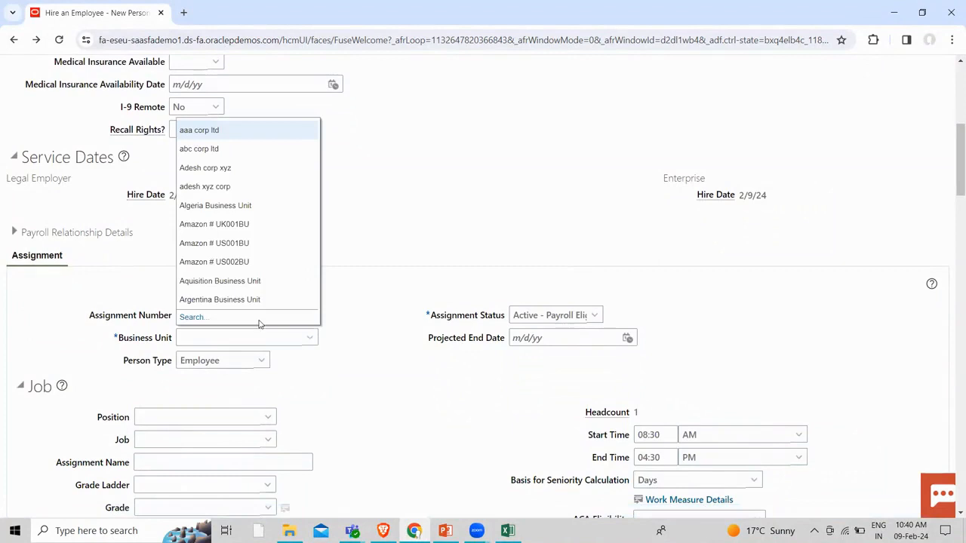
pyautogui.click(190, 317)
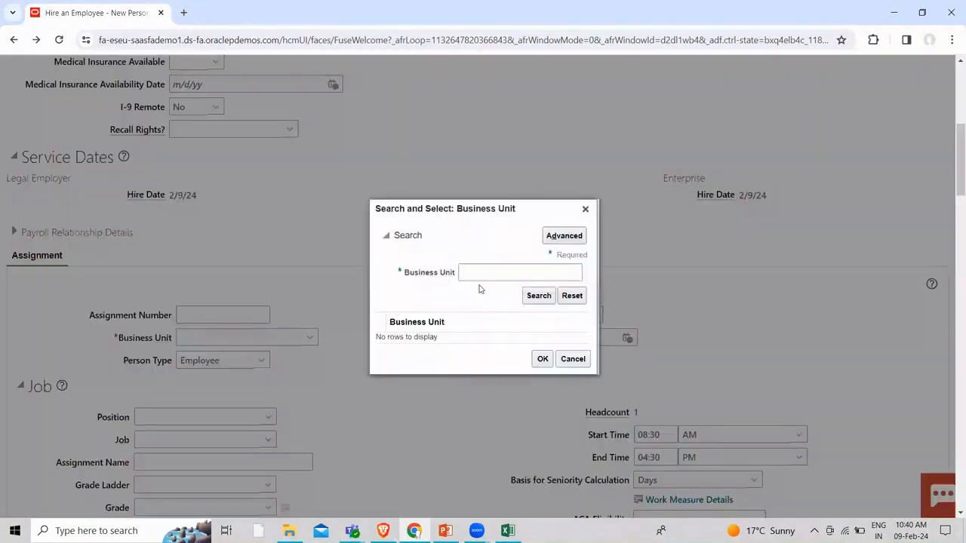
pyautogui.click(479, 272)
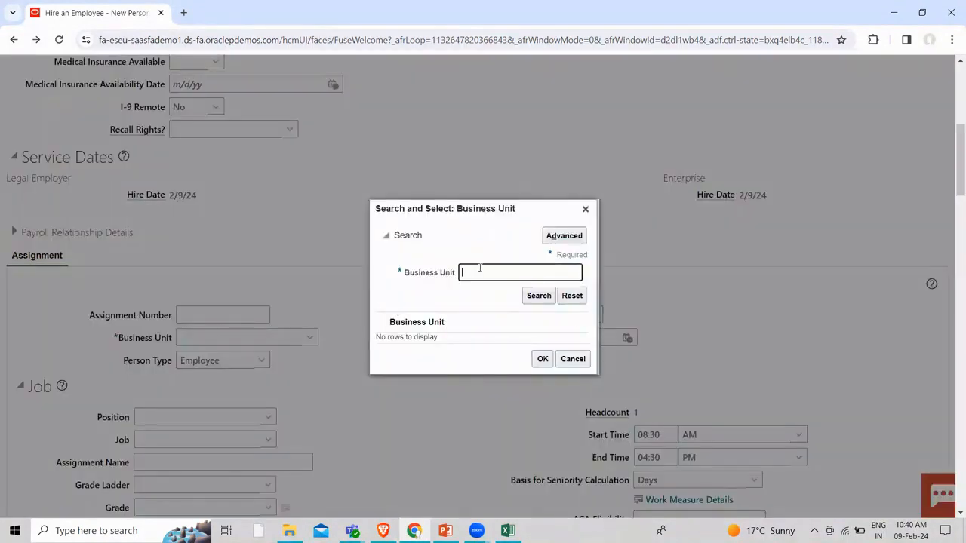
pyautogui.write('U7S1')
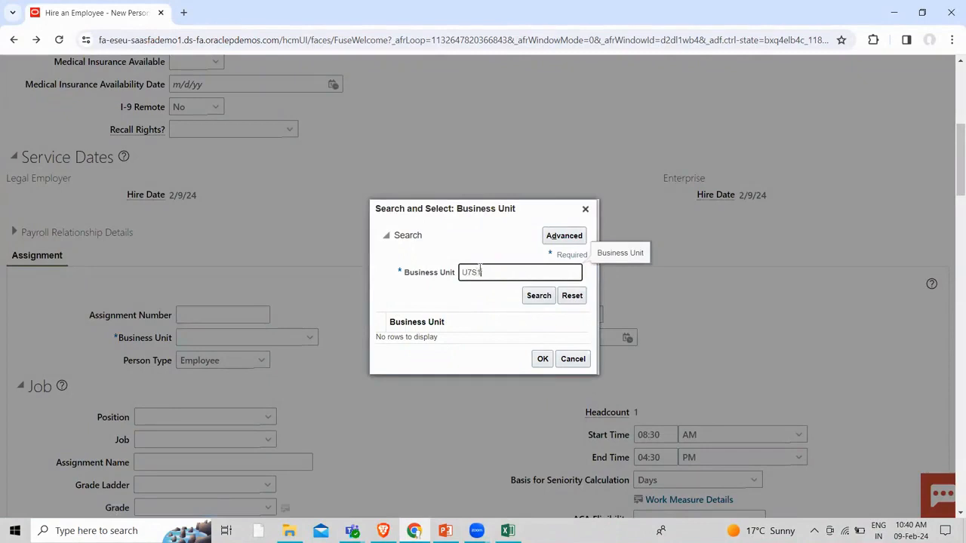
pyautogui.press('BackSpace')
pyautogui.press('BackSpace')
pyautogui.write('S1')
pyautogui.click(532, 296)
pyautogui.click(468, 328)
pyautogui.click(542, 372)
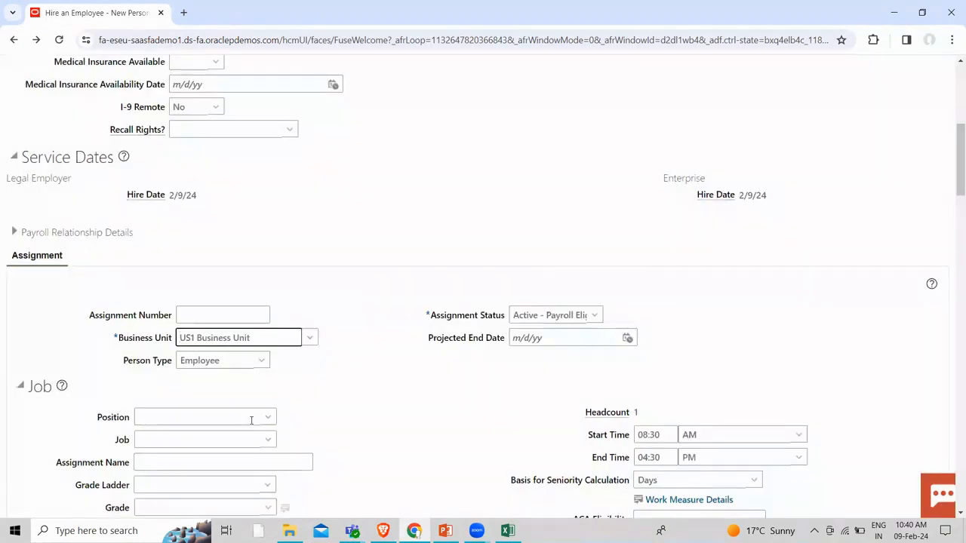
pyautogui.click(464, 410)
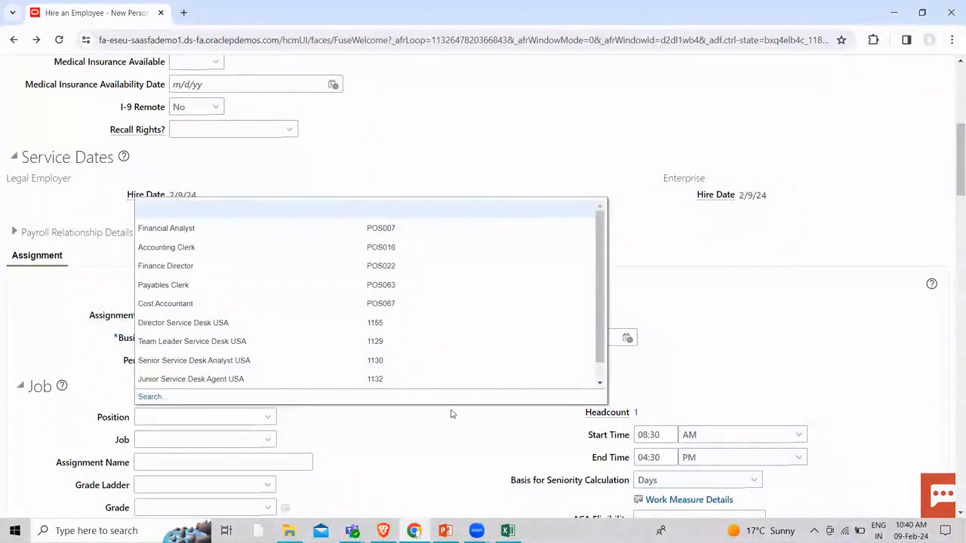
# Choose Financial Analyst as the position and keep Synchronize from Position at Yes
pyautogui.click(177, 226)
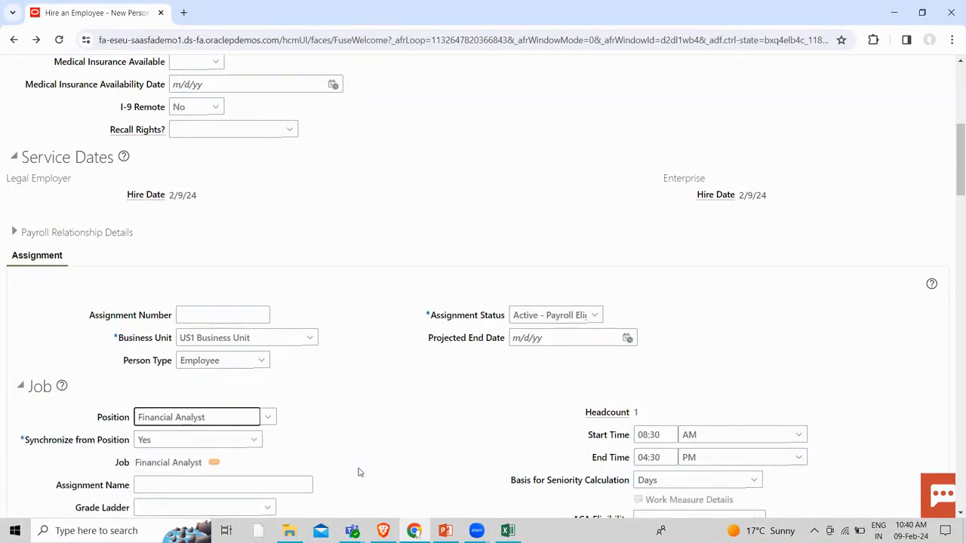
pyautogui.scroll(-2, 358, 472)
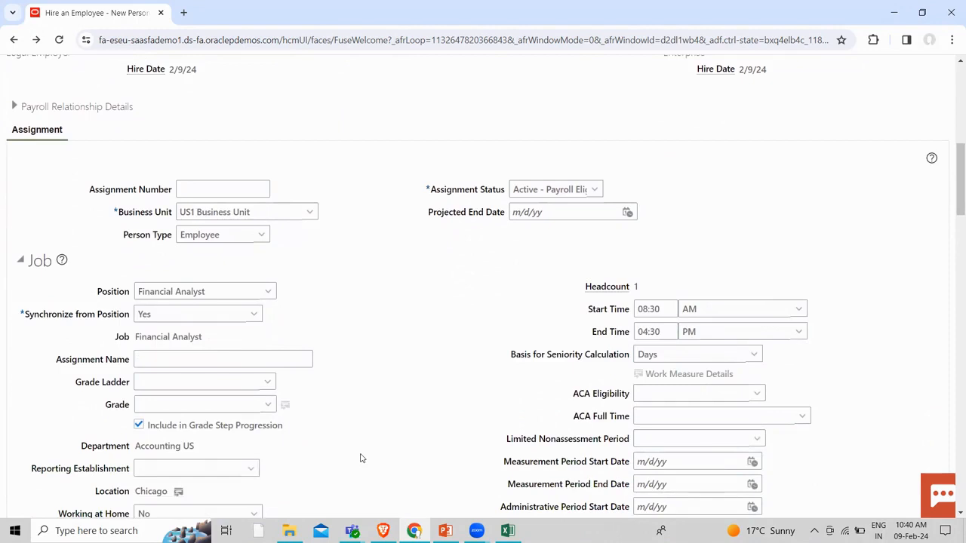
pyautogui.scroll(-1, 355, 459)
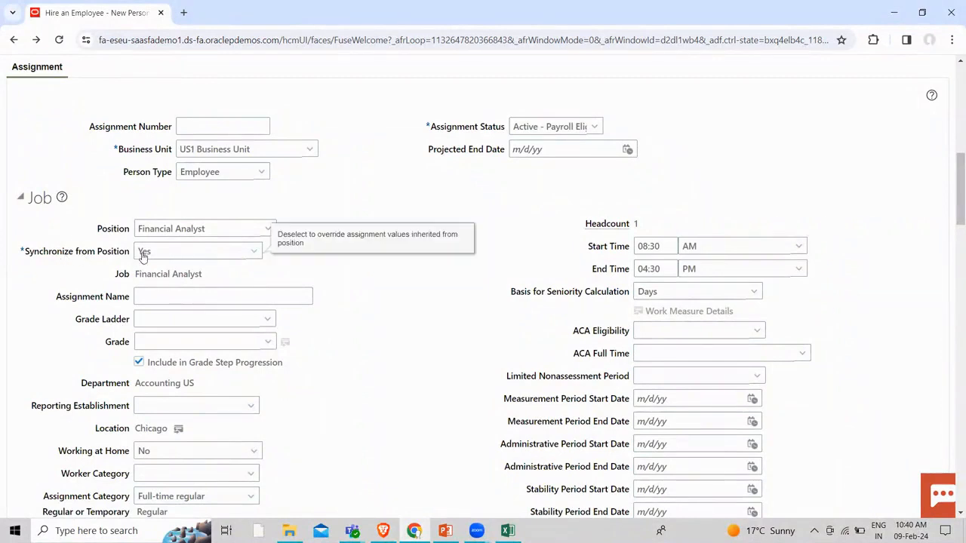
pyautogui.click(172, 255)
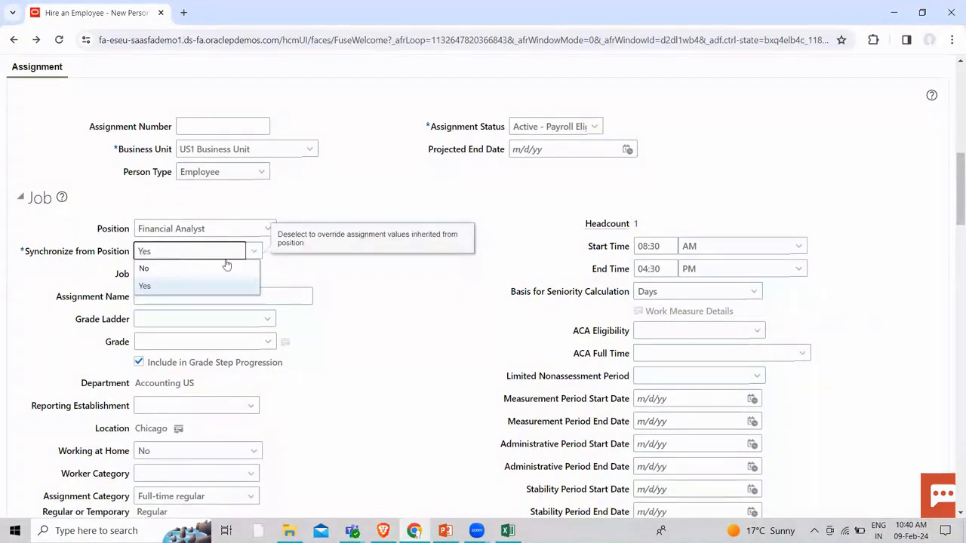
pyautogui.click(463, 309)
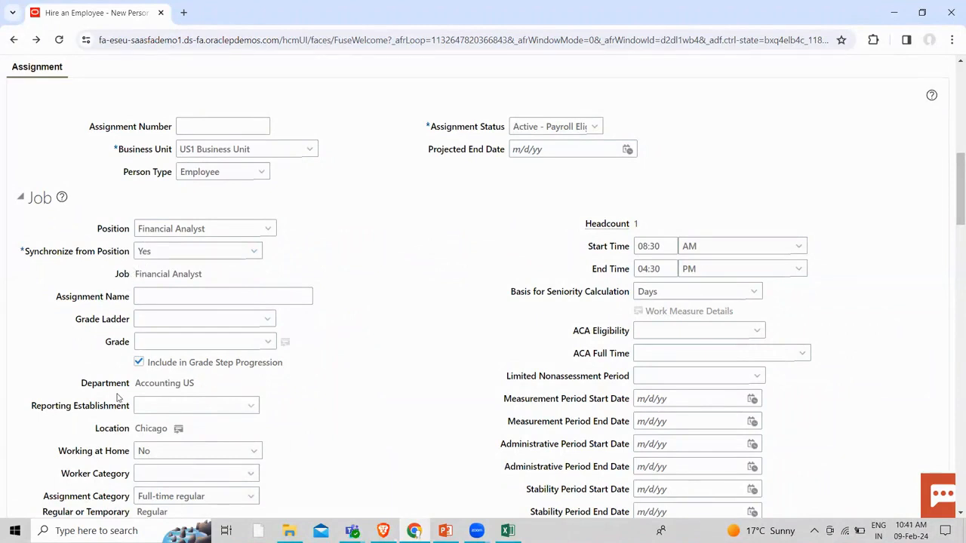
pyautogui.scroll(-1, 118, 396)
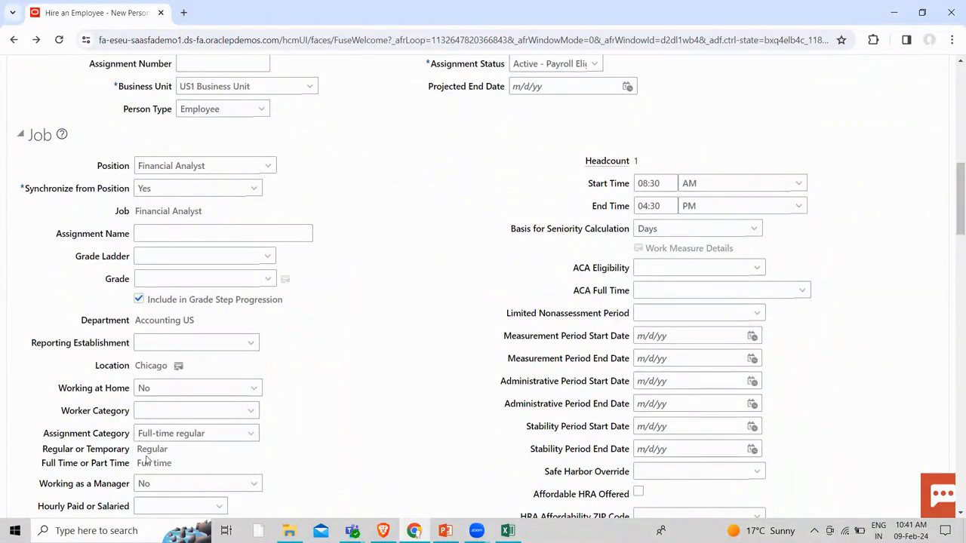
pyautogui.scroll(1, 325, 352)
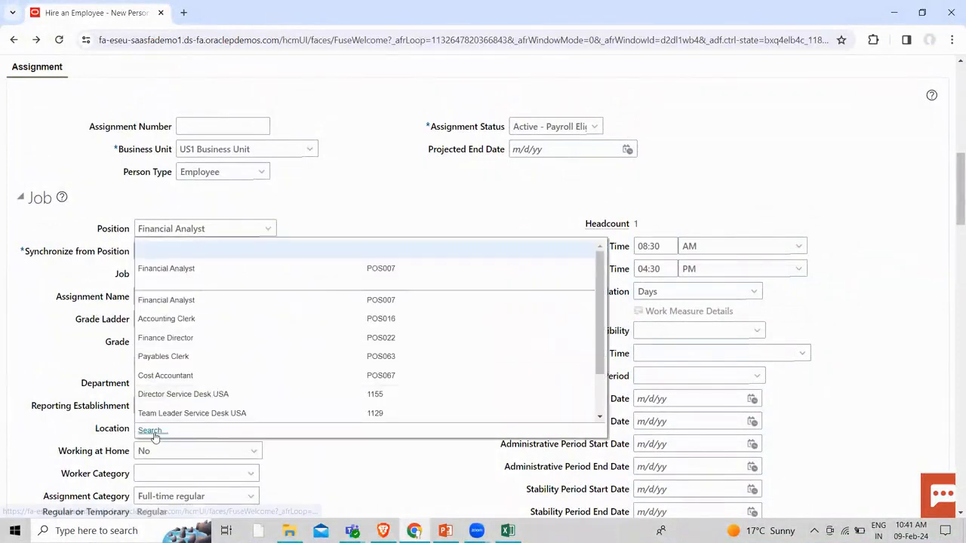
# Run an advanced position search for names containing 'MANA'
pyautogui.click(151, 431)
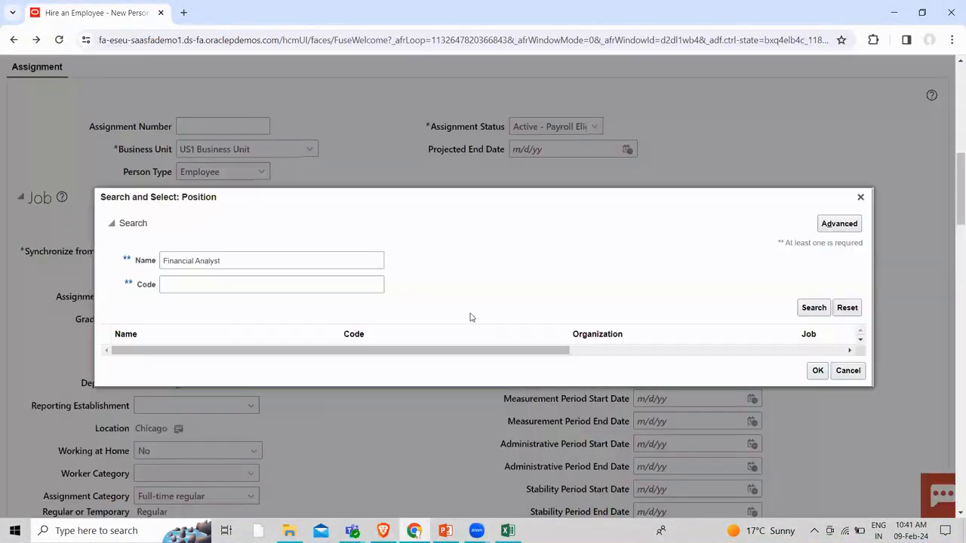
pyautogui.moveTo(230, 258); pyautogui.dragTo(161, 261)
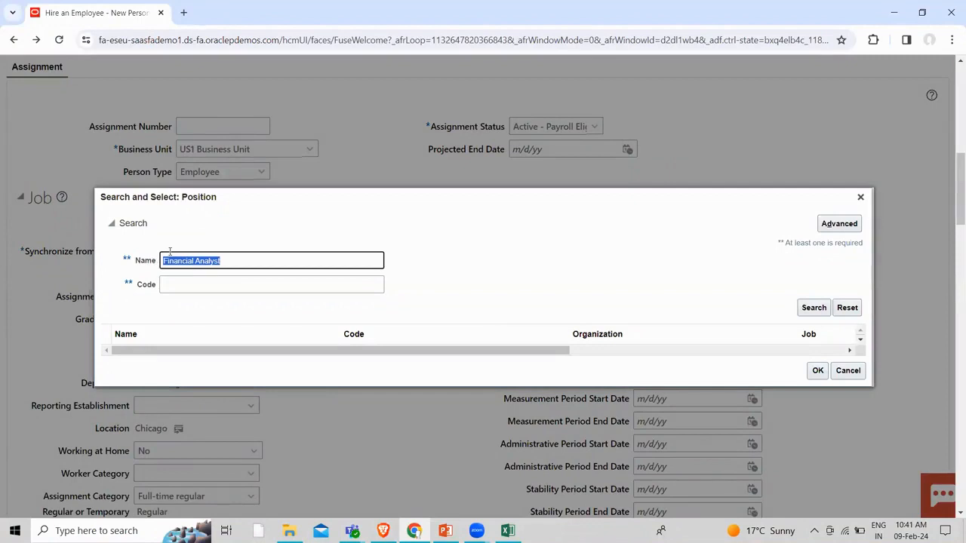
pyautogui.press('BackSpace')
pyautogui.click(834, 228)
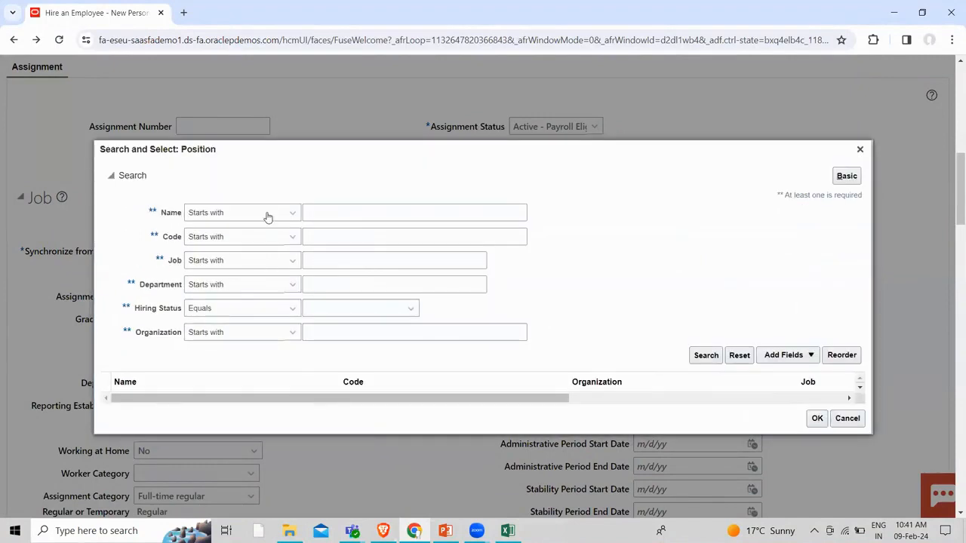
pyautogui.click(265, 214)
pyautogui.click(205, 408)
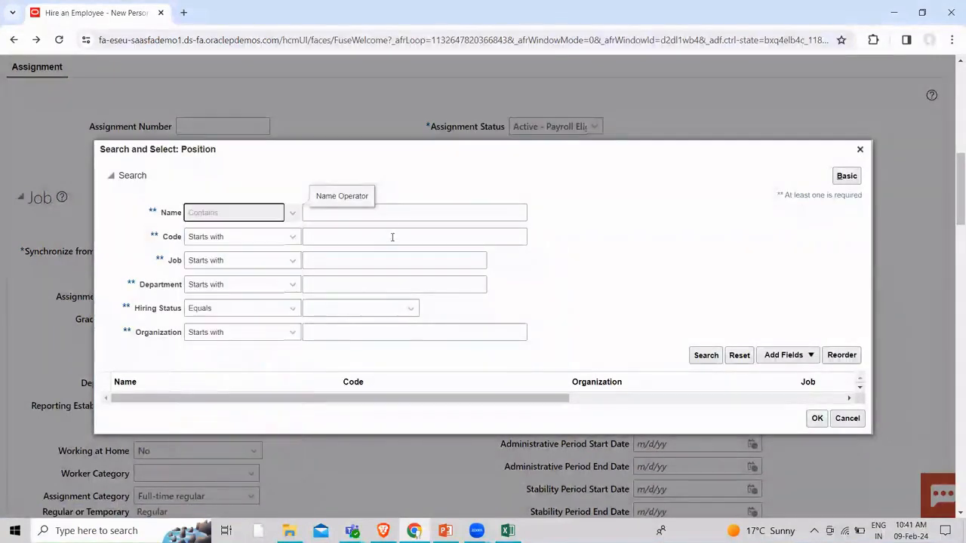
pyautogui.click(392, 213)
pyautogui.write('MANAGER')
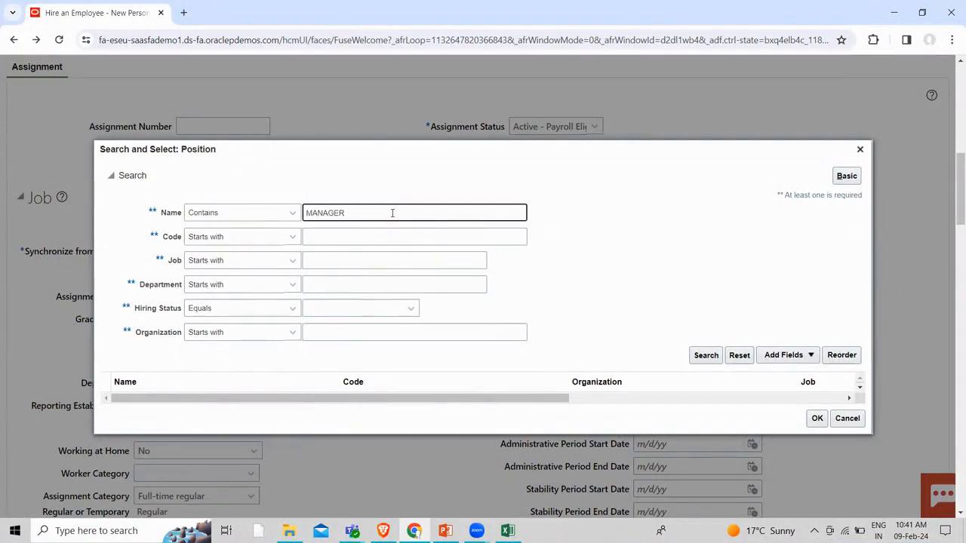
pyautogui.click(705, 356)
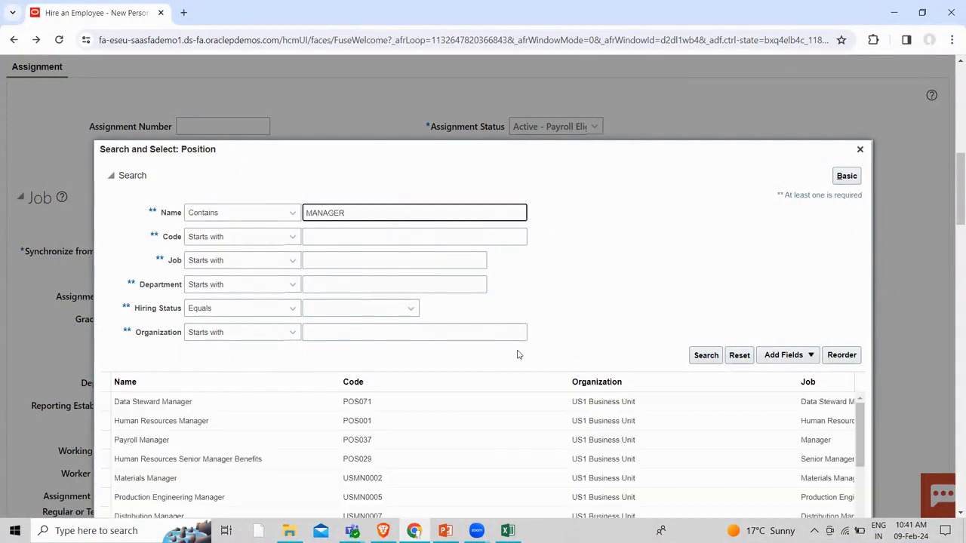
# Select Production Control Manager from the results and confirm it as the position
pyautogui.scroll(-2, 608, 274)
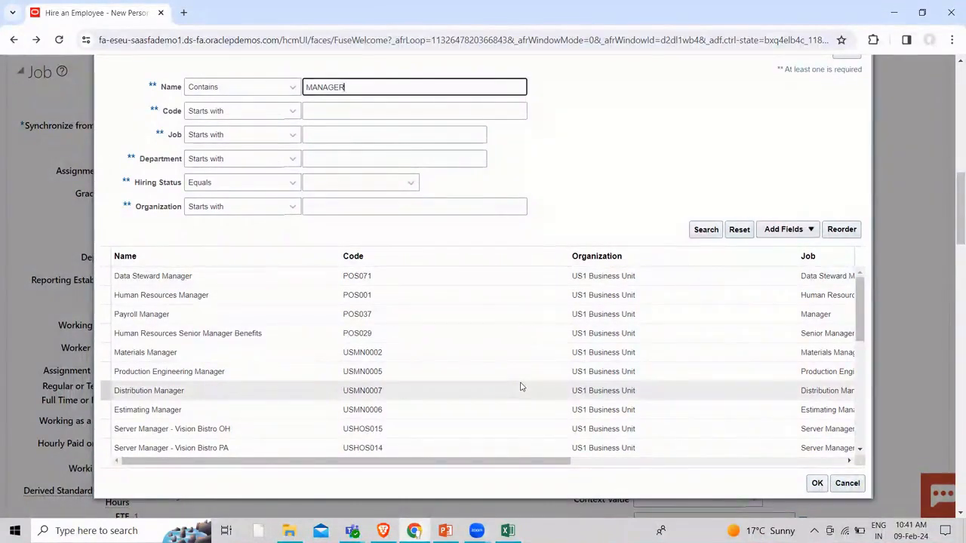
pyautogui.scroll(-1, 520, 386)
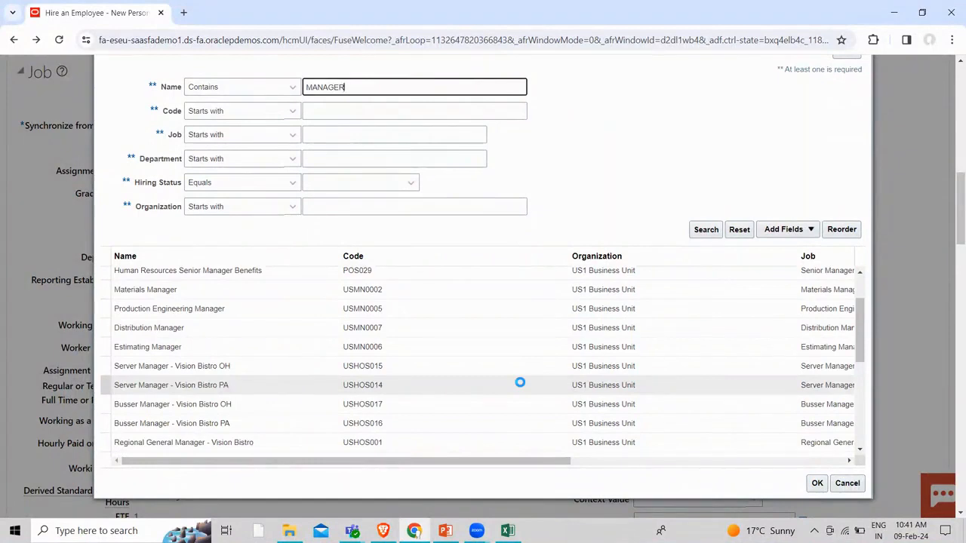
pyautogui.scroll(-2, 520, 385)
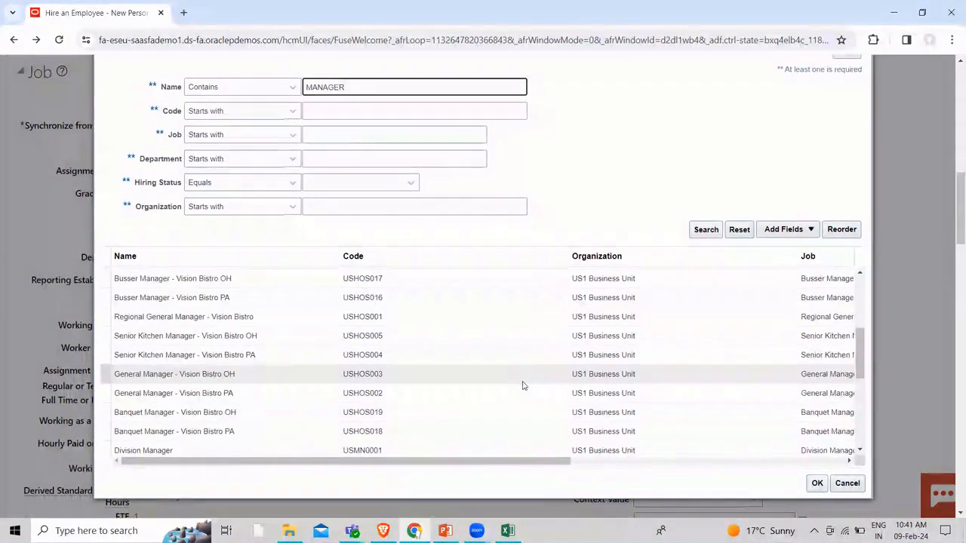
pyautogui.scroll(-2, 523, 386)
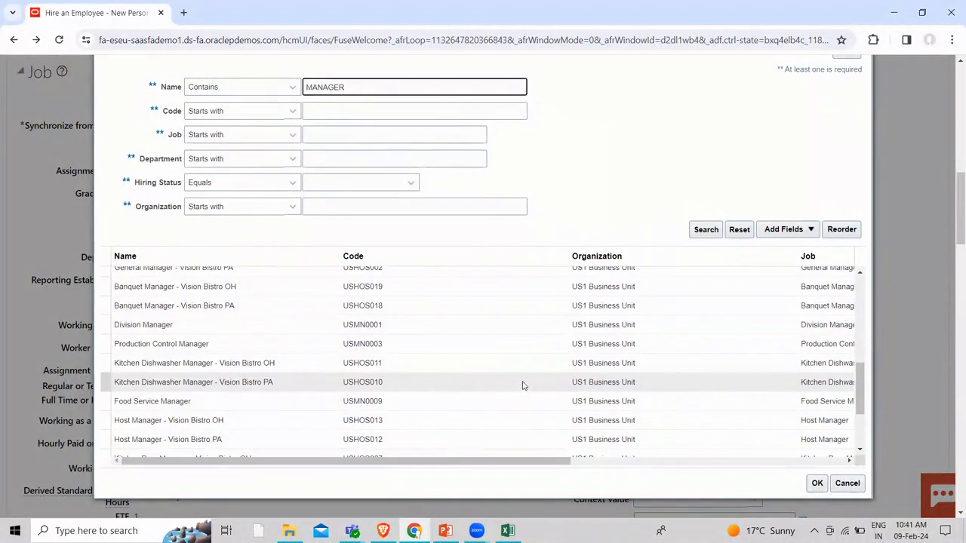
pyautogui.click(518, 344)
pyautogui.click(818, 484)
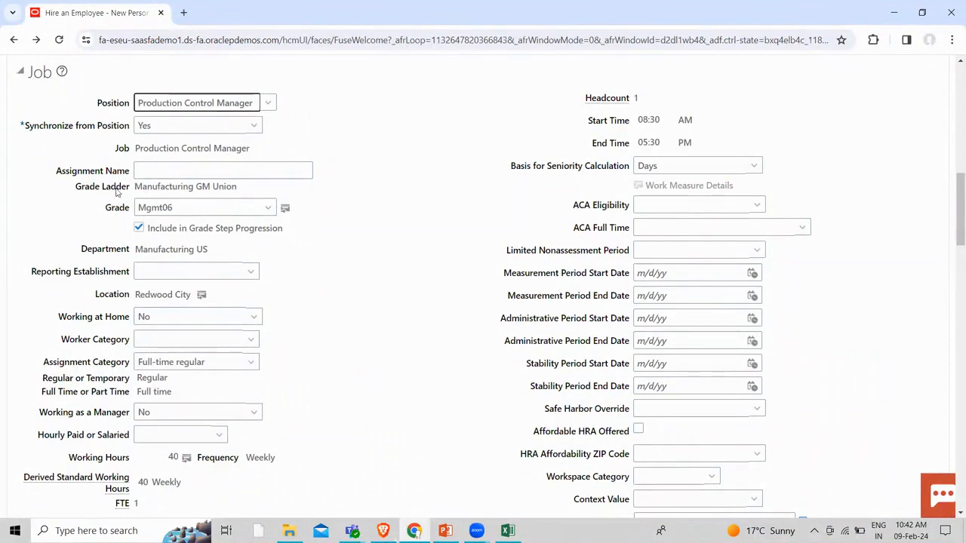
# Set Working as a Manager to Yes
pyautogui.scroll(1, 181, 203)
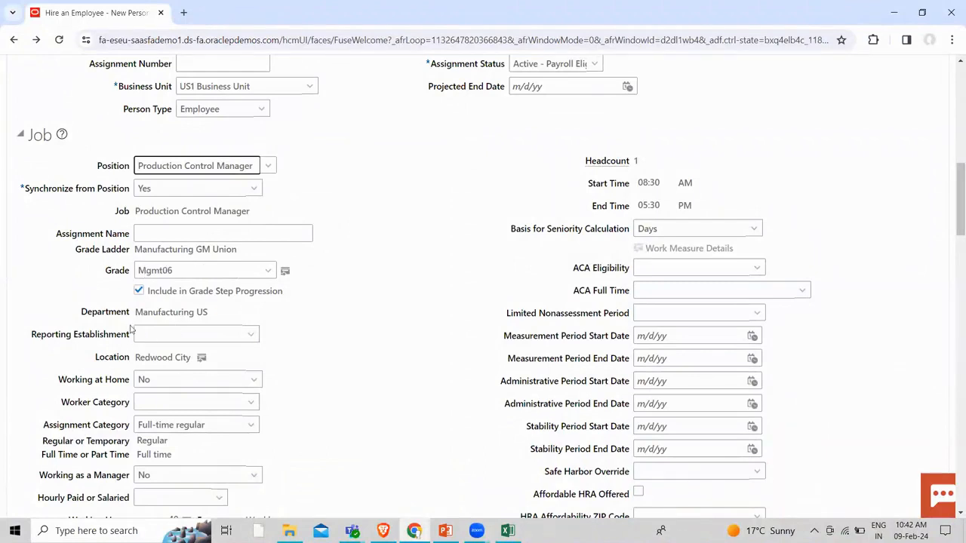
pyautogui.scroll(-1, 159, 317)
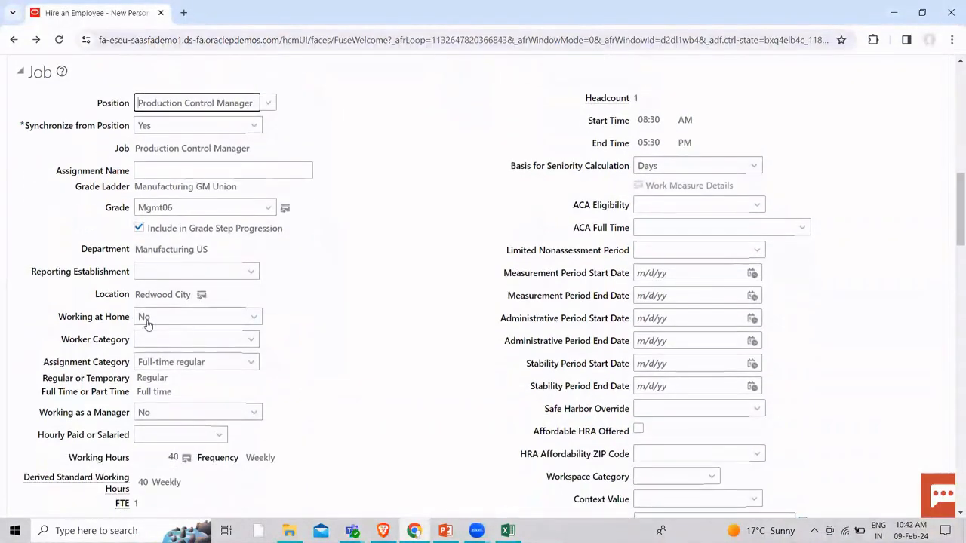
pyautogui.click(206, 414)
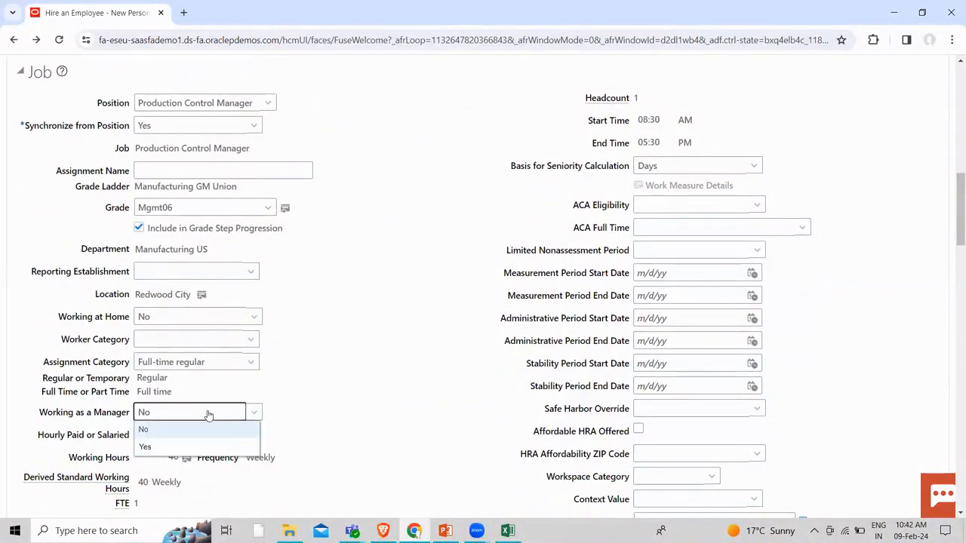
pyautogui.click(202, 446)
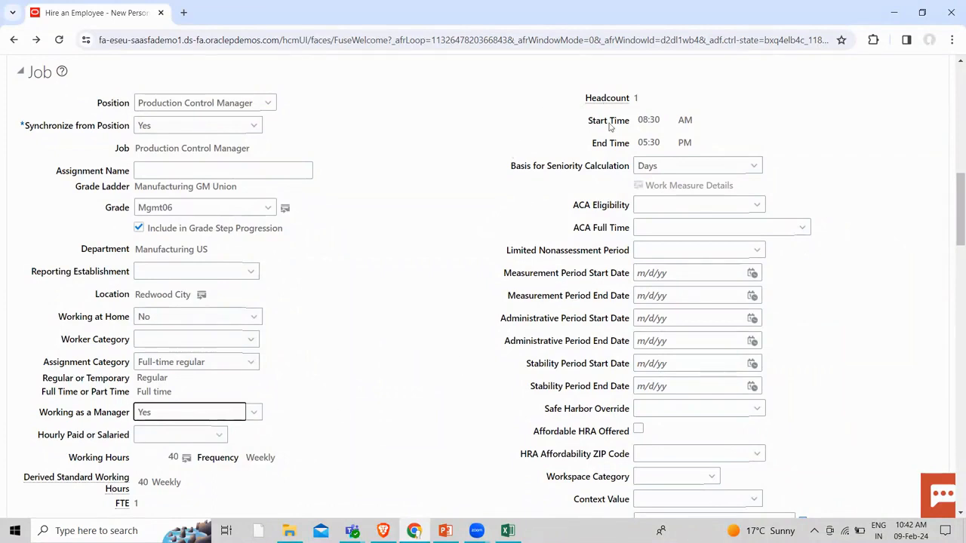
# Expand Manager Details to review the line manager, then proceed with Next
pyautogui.scroll(-4, 270, 425)
pyautogui.scroll(-8, 270, 425)
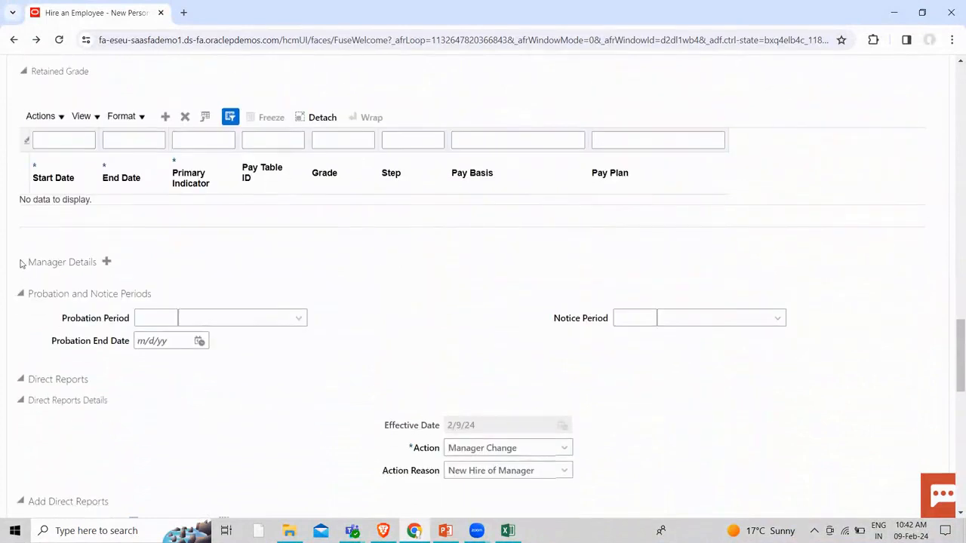
pyautogui.click(21, 262)
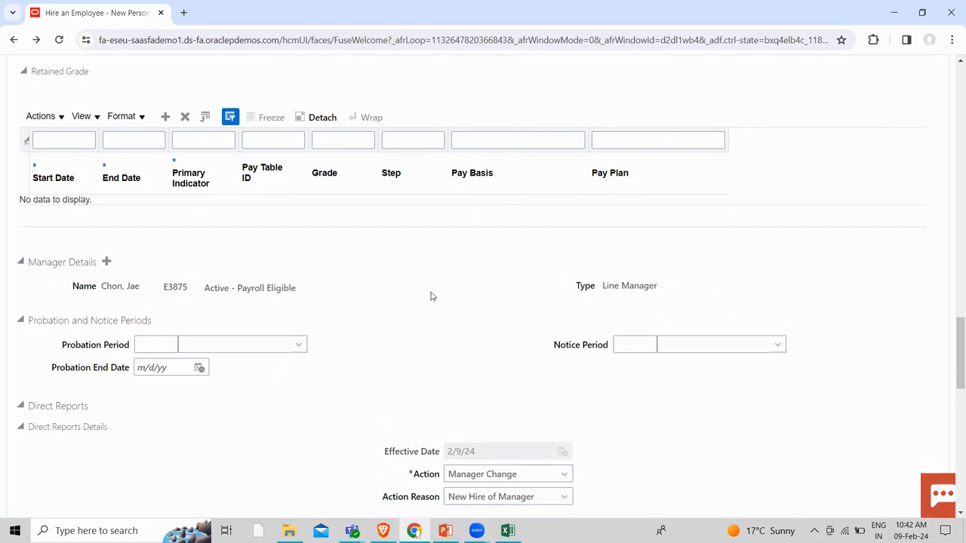
pyautogui.scroll(15, 445, 307)
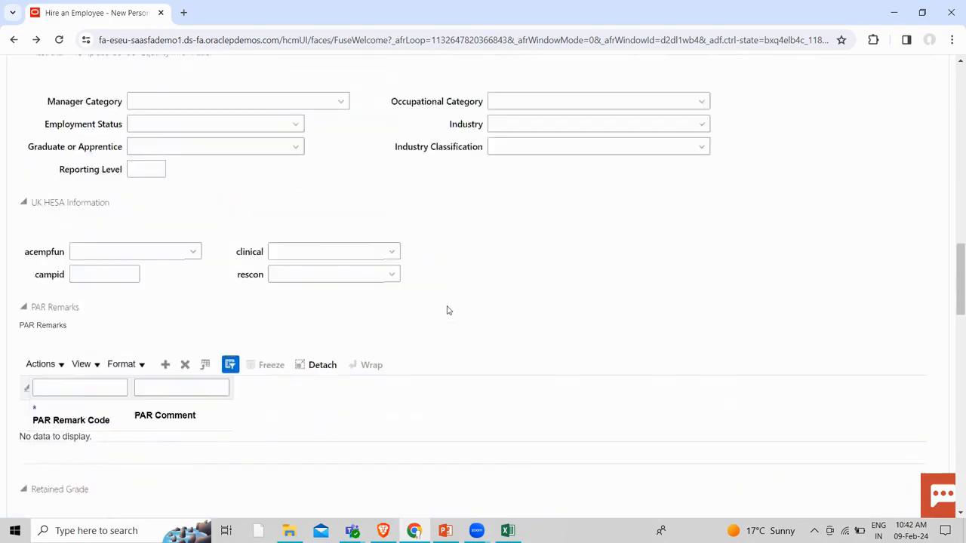
pyautogui.scroll(4, 448, 311)
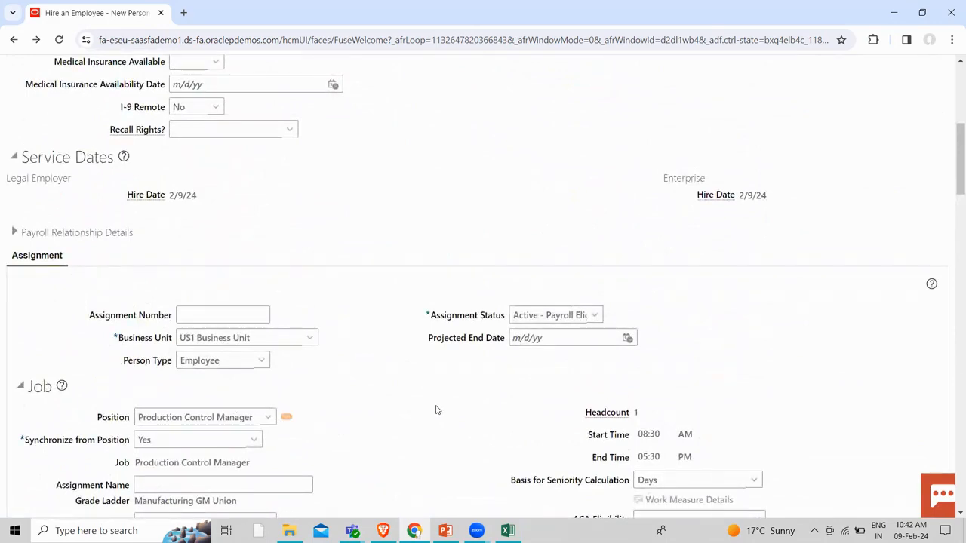
pyautogui.scroll(6, 435, 409)
pyautogui.click(668, 164)
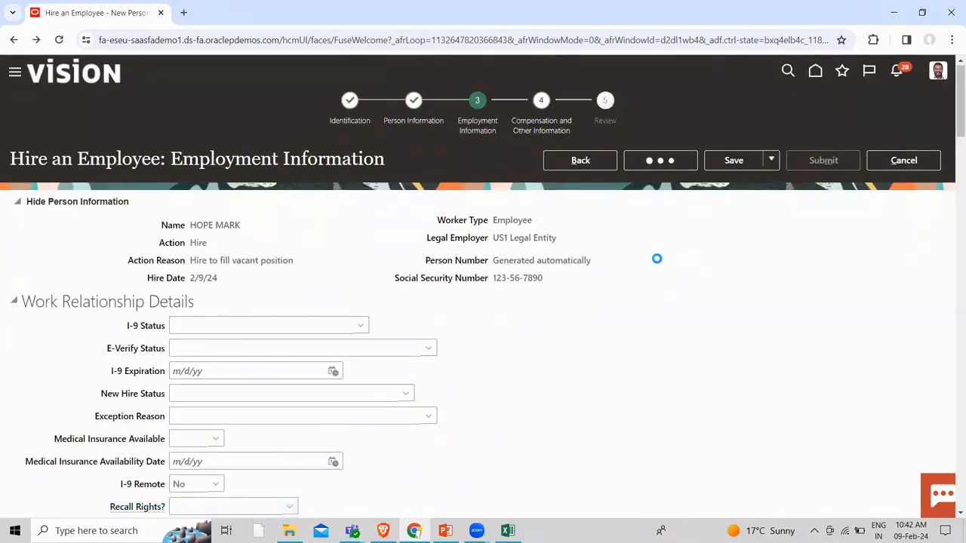
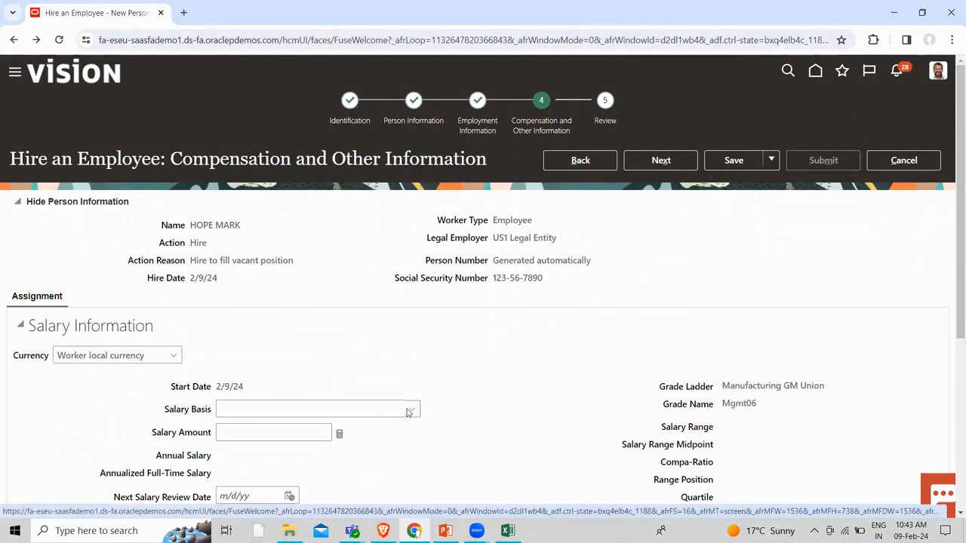
# Choose US1 Annual Salary as the salary basis and review the Mgmt06 grade range and midpoint
pyautogui.click(410, 412)
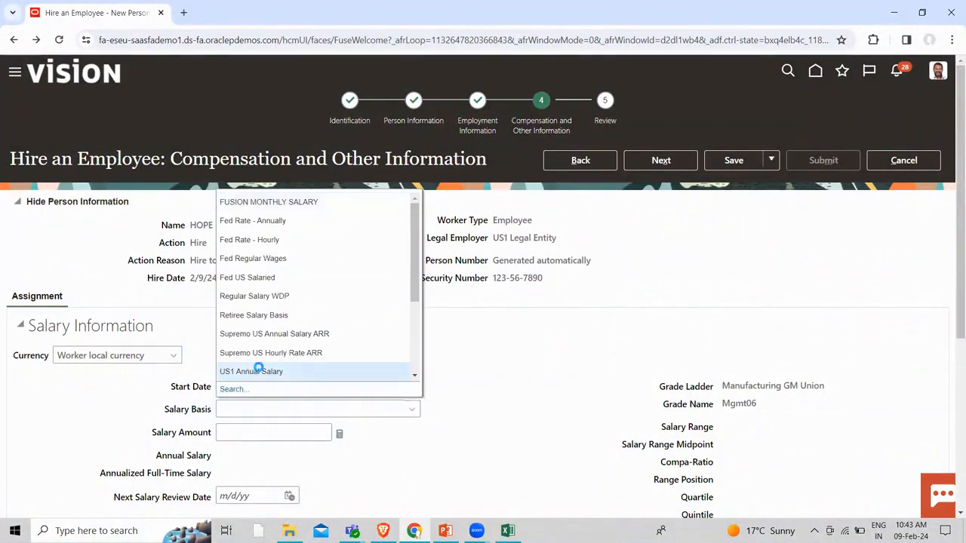
pyautogui.click(253, 372)
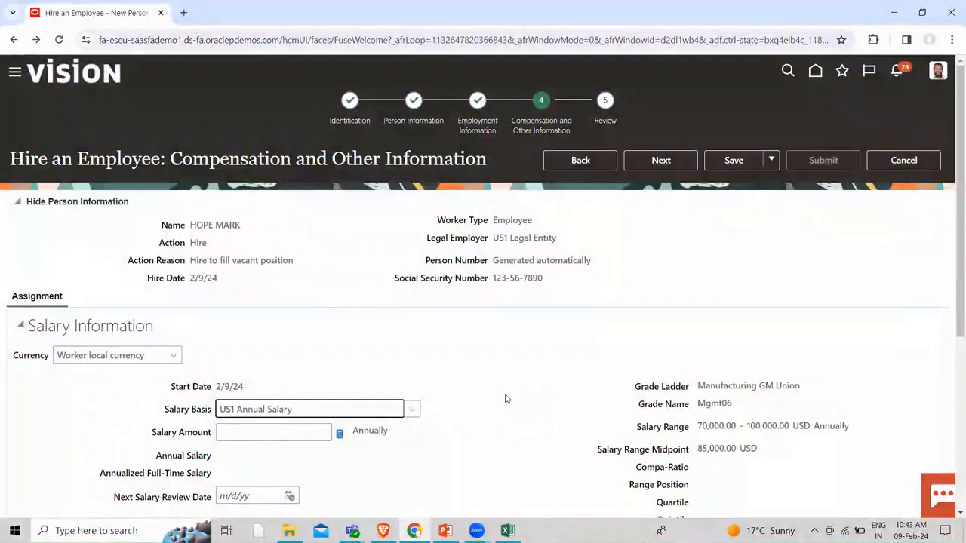
pyautogui.scroll(-1, 695, 427)
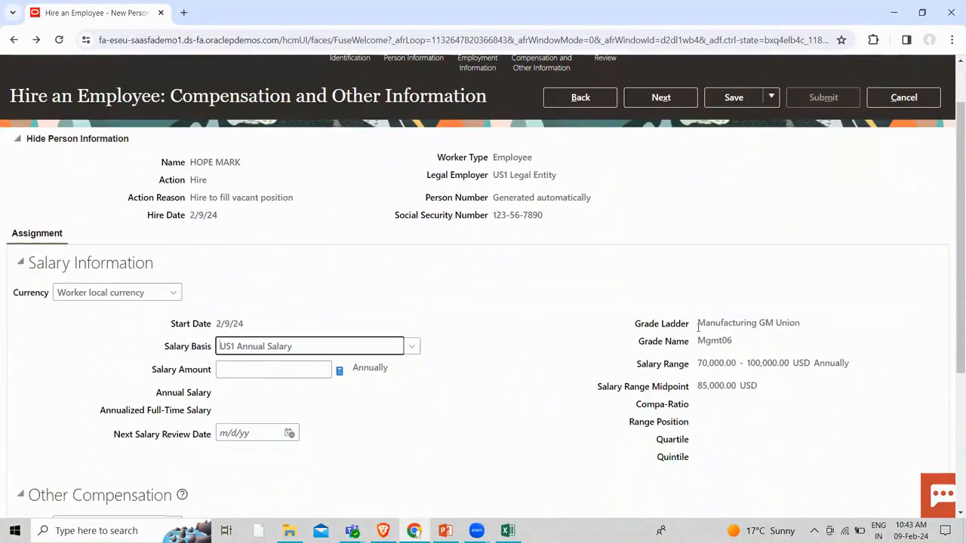
pyautogui.doubleClick(730, 341)
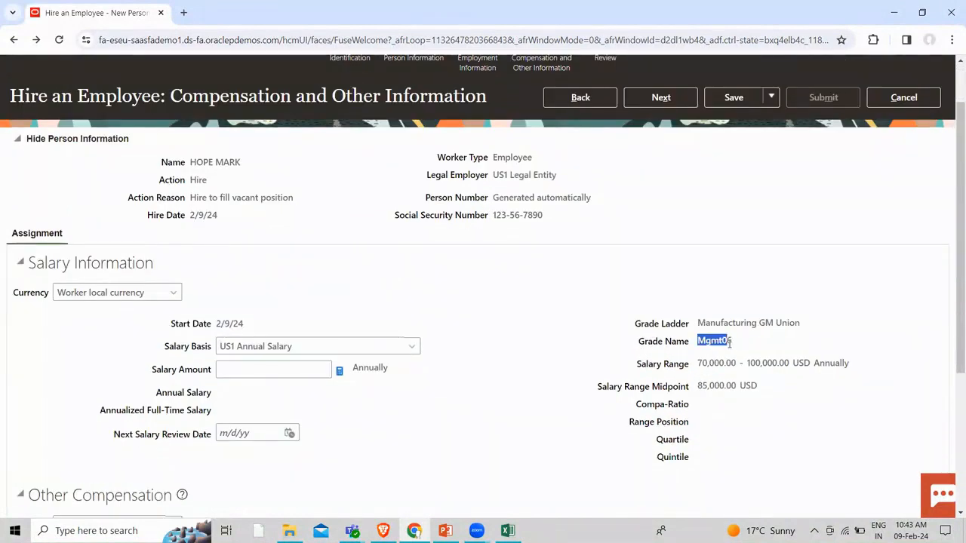
pyautogui.moveTo(699, 360); pyautogui.dragTo(766, 399)
# Enter a salary amount of 60,000 and dismiss the out-of-range warning
pyautogui.click(277, 369)
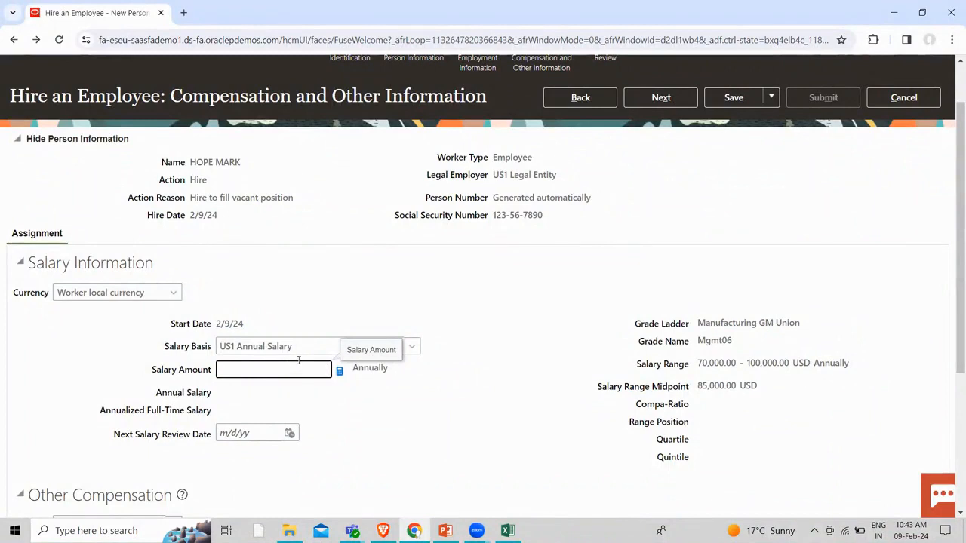
pyautogui.write('60,000')
pyautogui.click(411, 417)
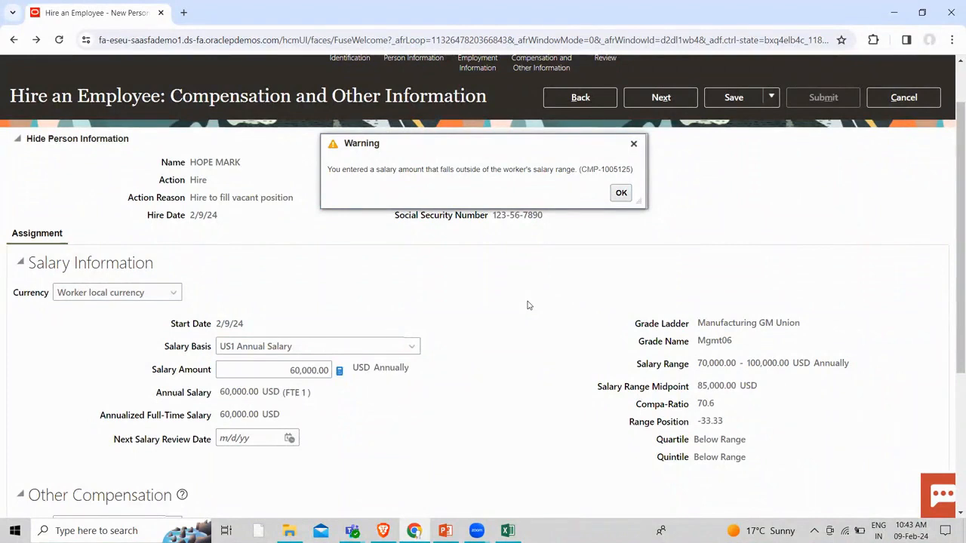
pyautogui.click(633, 143)
# Change the basis to FUSION MONTHLY SALARY and review the basic, housing and transport components at 0.00
pyautogui.click(411, 408)
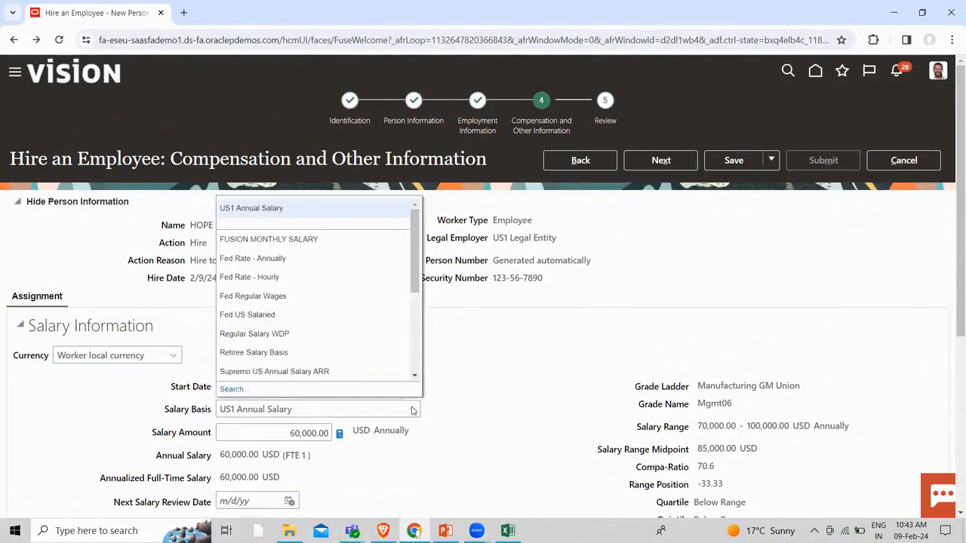
pyautogui.click(258, 246)
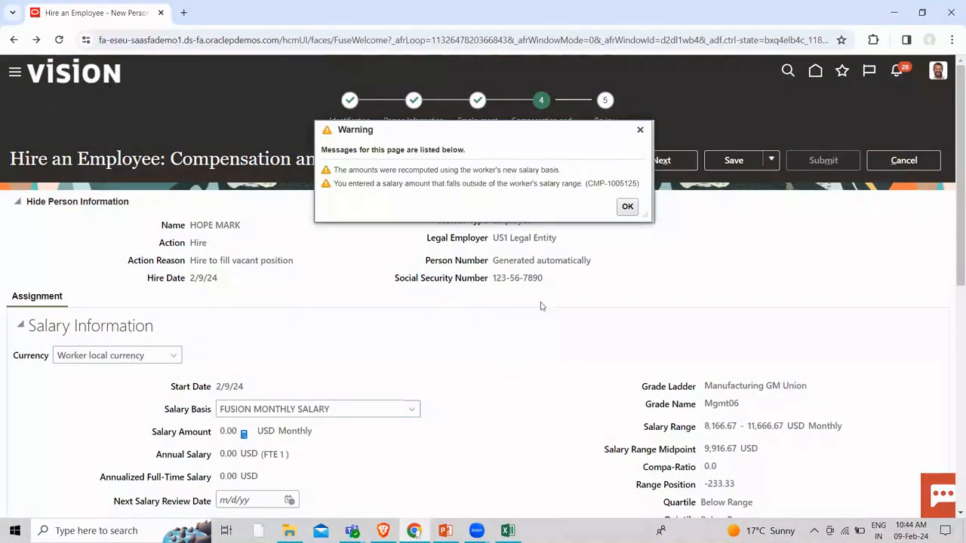
pyautogui.click(626, 207)
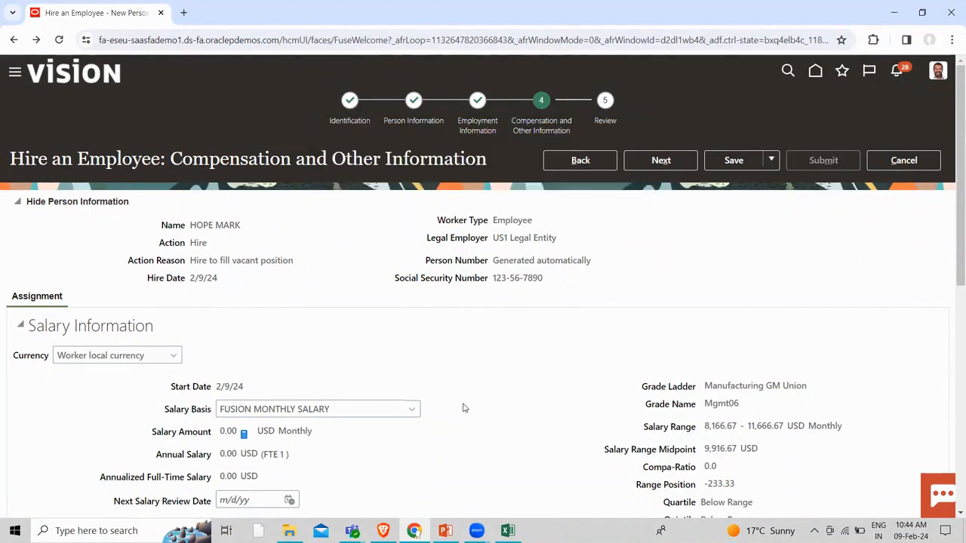
pyautogui.scroll(-2, 464, 407)
pyautogui.moveTo(219, 305); pyautogui.dragTo(240, 304)
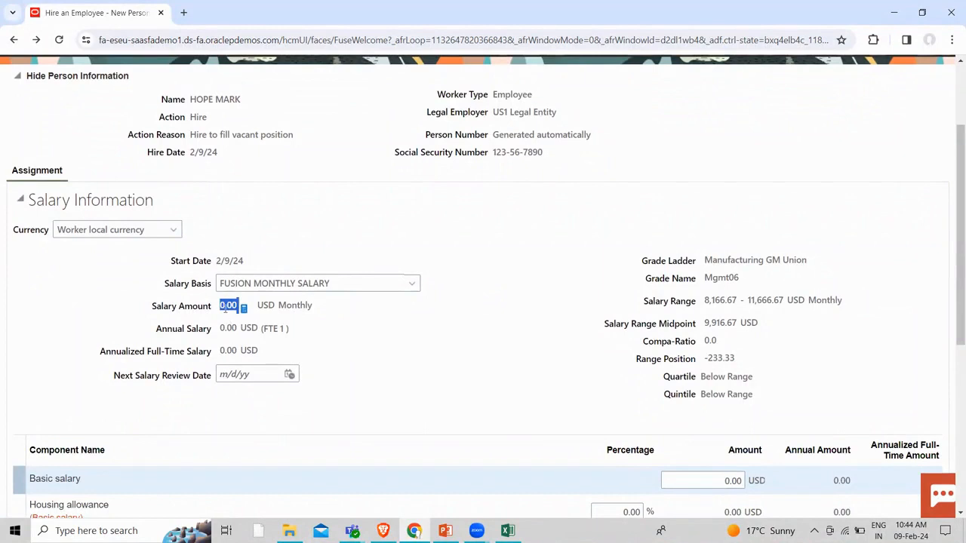
pyautogui.scroll(-2, 360, 401)
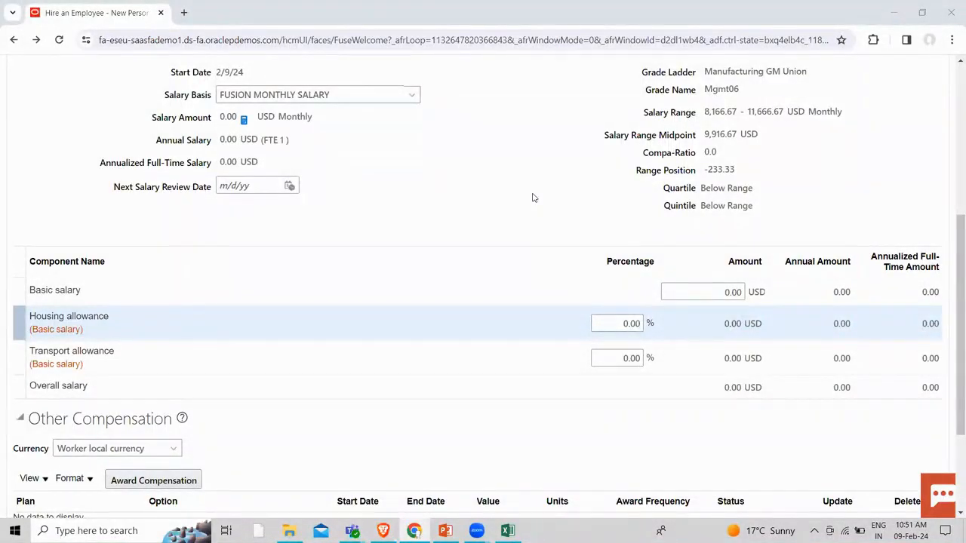
pyautogui.scroll(1, 532, 198)
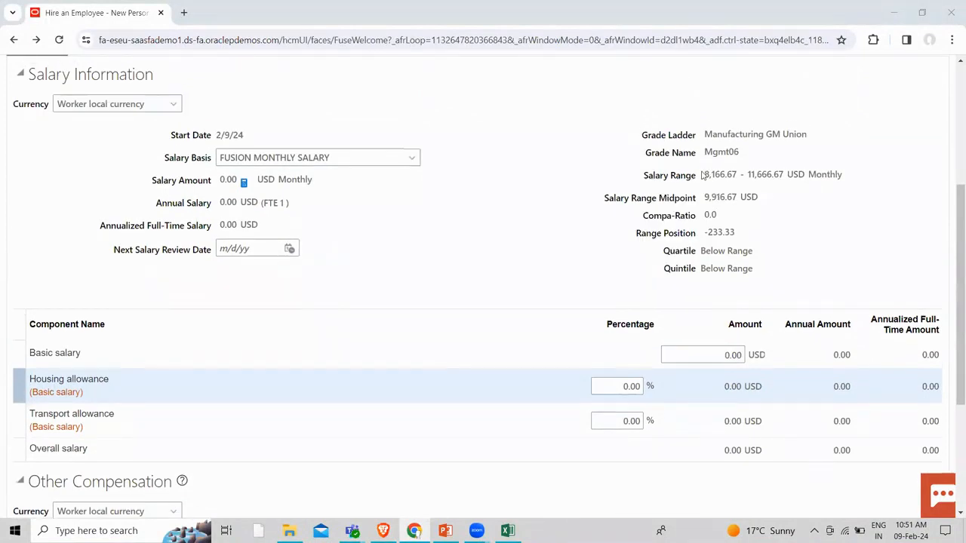
pyautogui.scroll(1, 523, 259)
pyautogui.scroll(4, 523, 259)
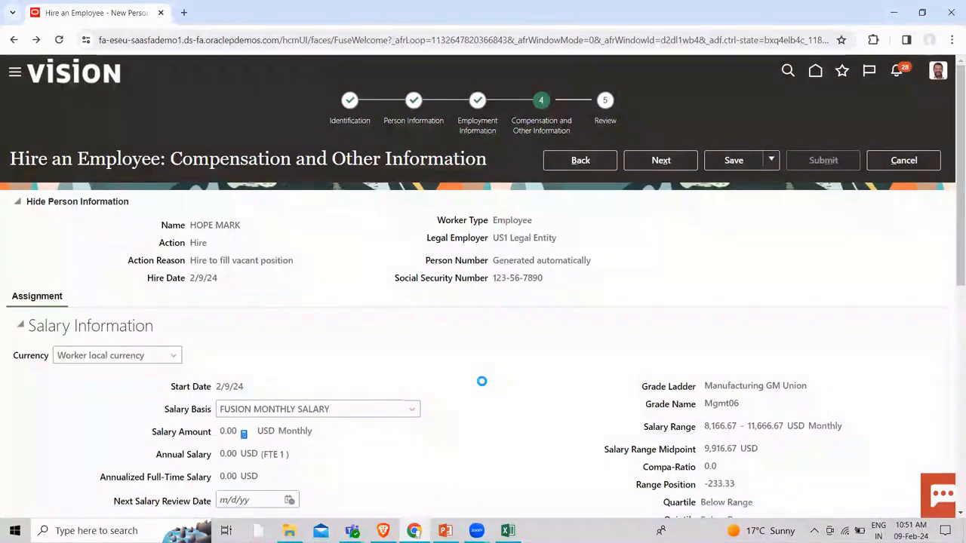
# Set the assignment grade to Mgmt08
pyautogui.scroll(-10, 482, 385)
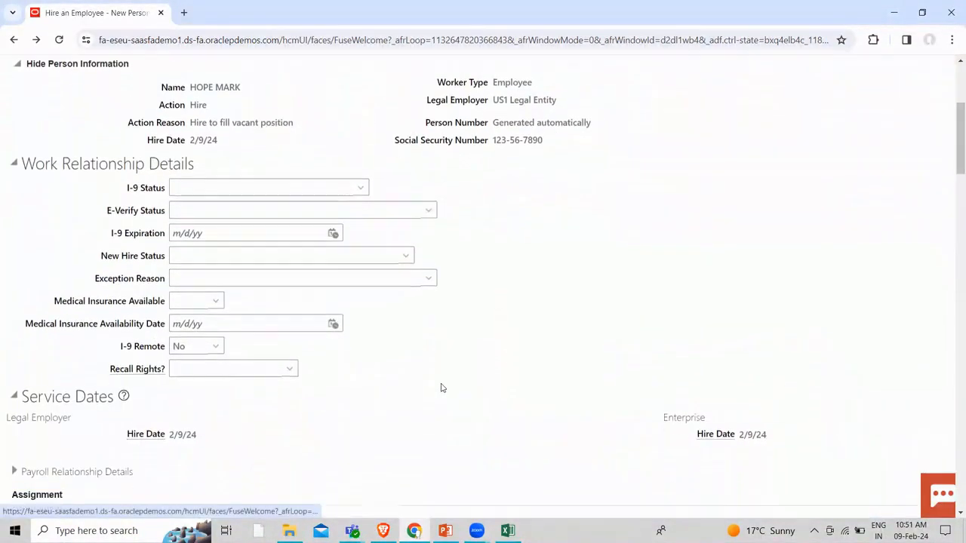
pyautogui.scroll(-1, 392, 355)
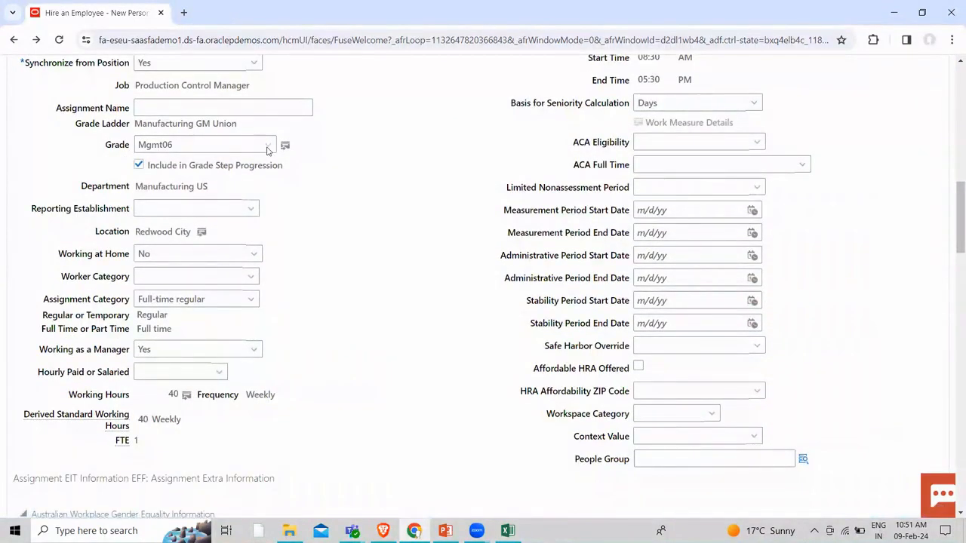
pyautogui.click(268, 146)
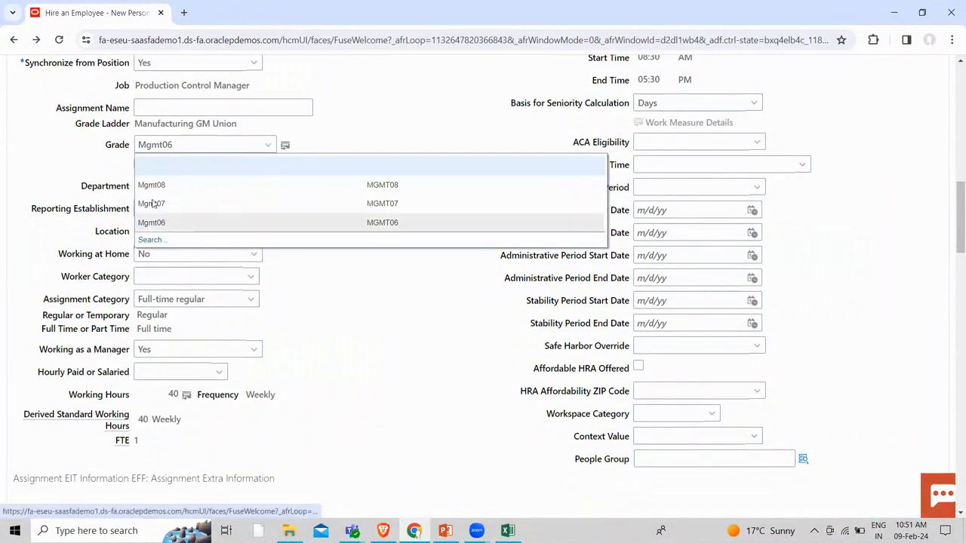
pyautogui.click(442, 226)
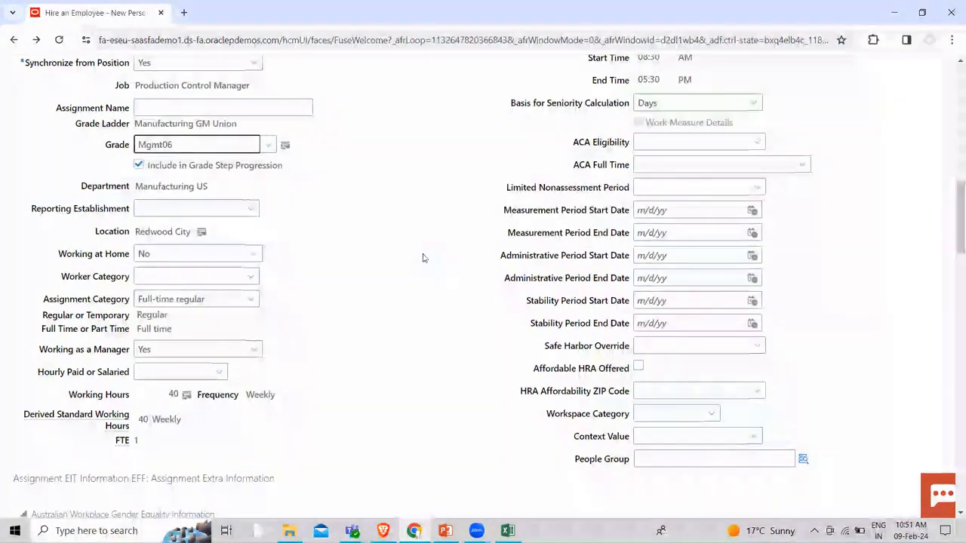
pyautogui.scroll(10, 419, 324)
pyautogui.scroll(2, 430, 348)
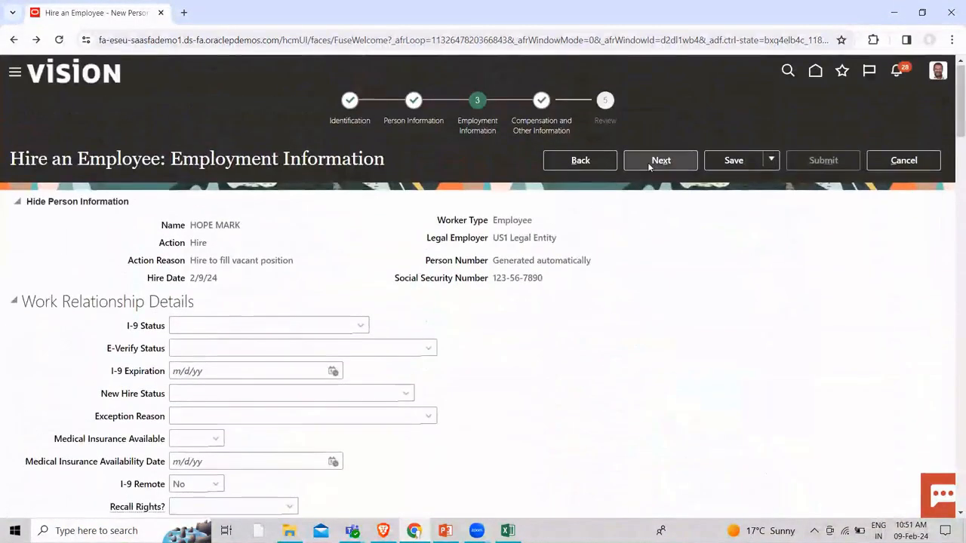
# Review the 11,666.67–23,333.33 USD monthly range, then select B8 in the Activity Tracker workbook
pyautogui.click(661, 160)
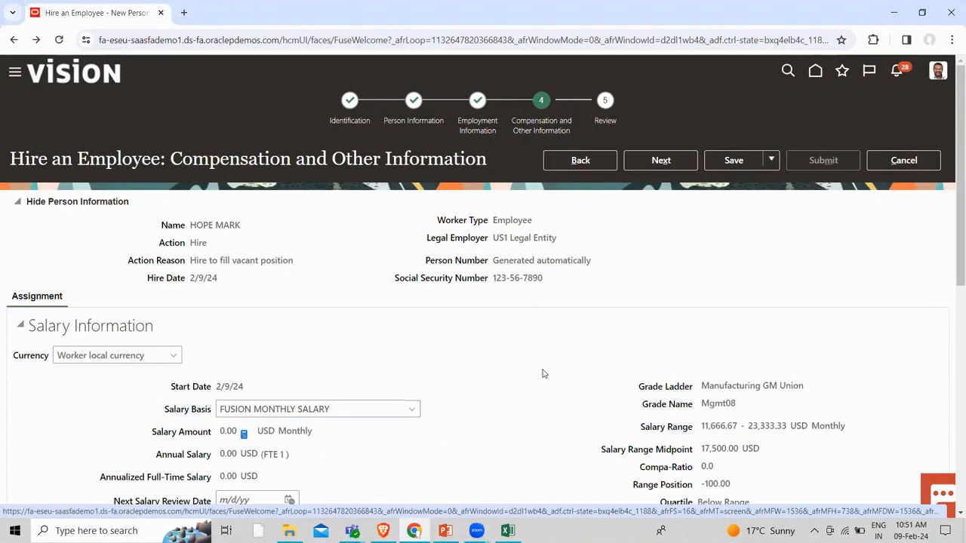
pyautogui.scroll(-3, 543, 374)
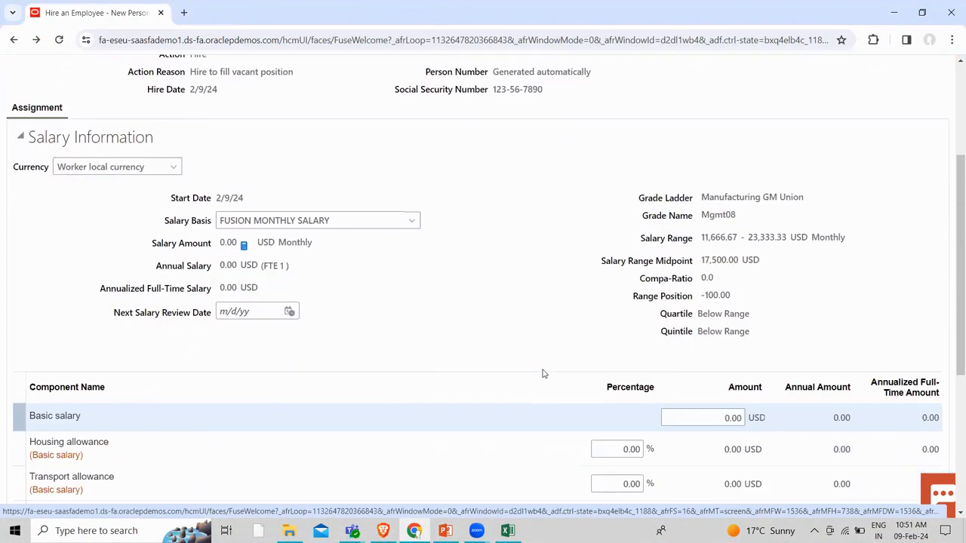
pyautogui.scroll(-2, 543, 373)
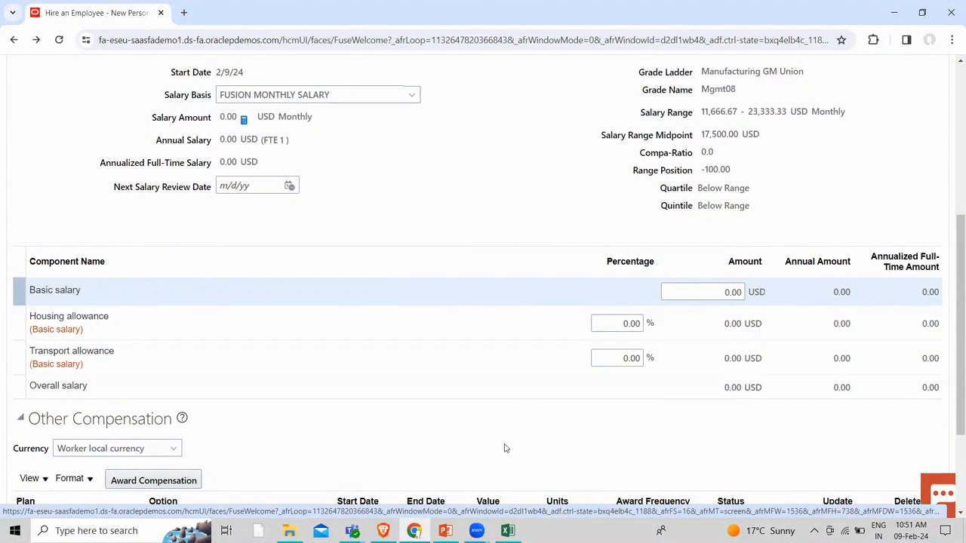
pyautogui.click(508, 530)
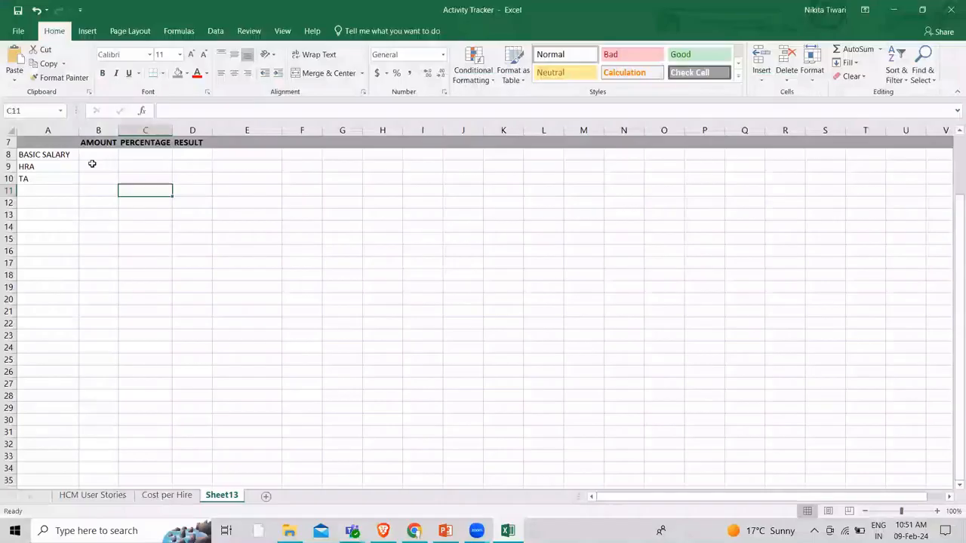
pyautogui.click(98, 155)
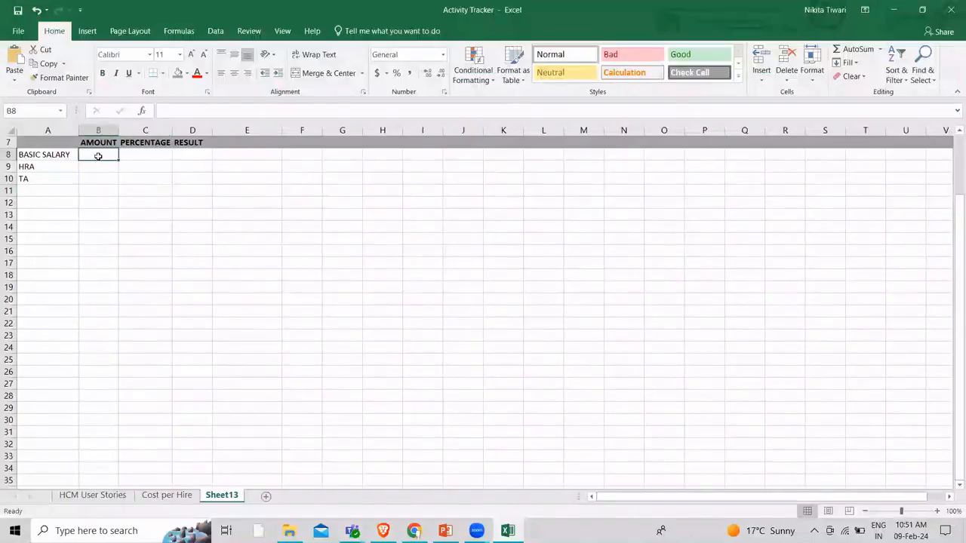
# Enter 20000 as the basic salary amount and 40 as its percentage
pyautogui.write('20000')
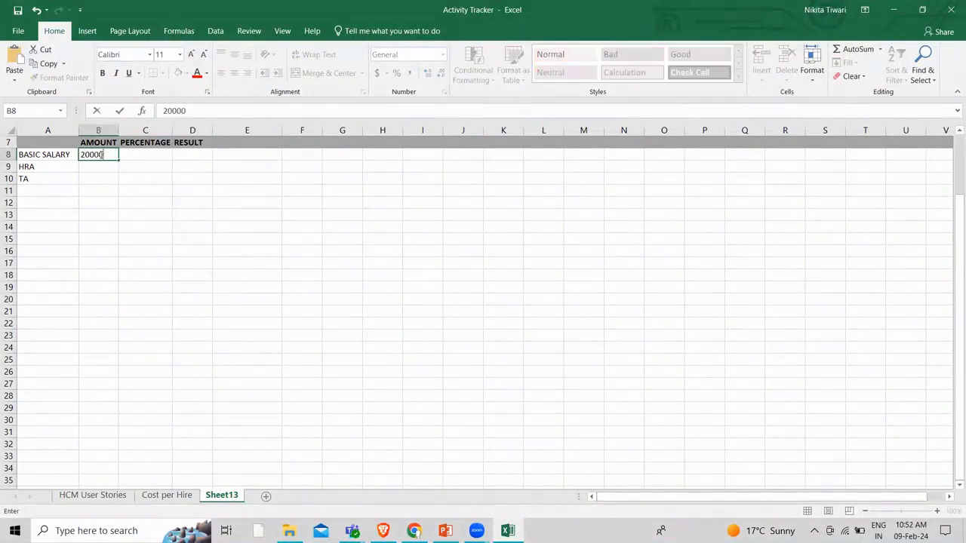
pyautogui.click(140, 153)
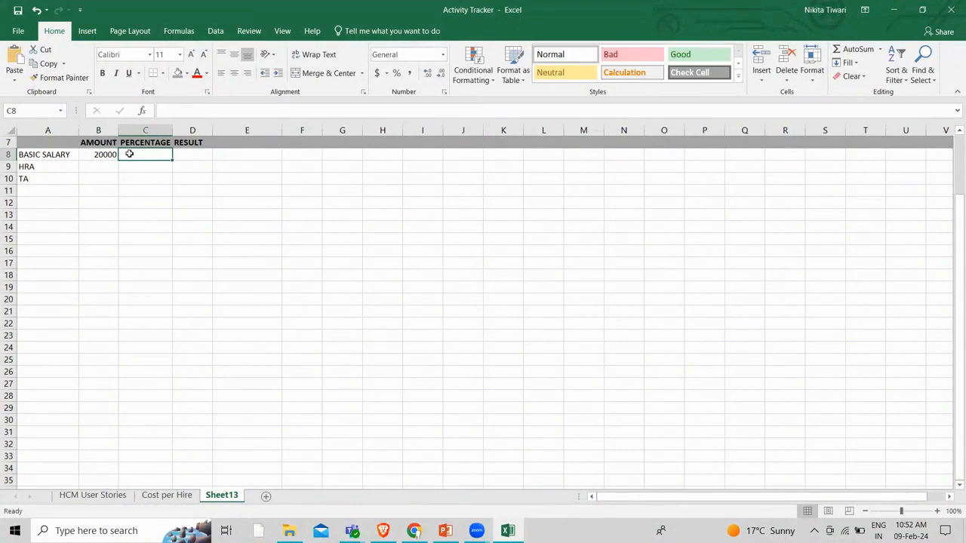
pyautogui.write('0')
pyautogui.press('BackSpace')
pyautogui.write('440')
pyautogui.press('BackSpace')
pyautogui.press('BackSpace')
pyautogui.write('0')
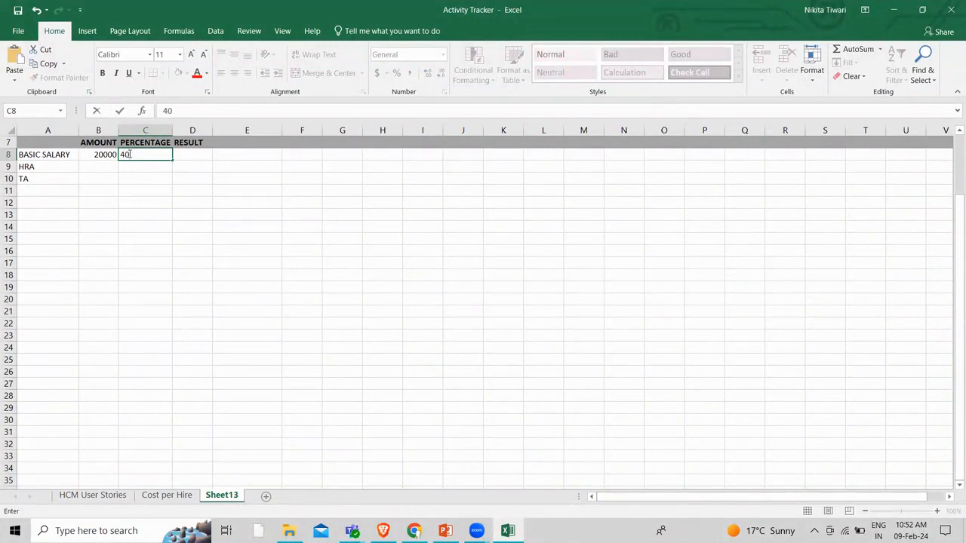
# Add a 40/100*20000 formula in D8 so the result shows 8000
pyautogui.click(196, 154)
pyautogui.write('=')
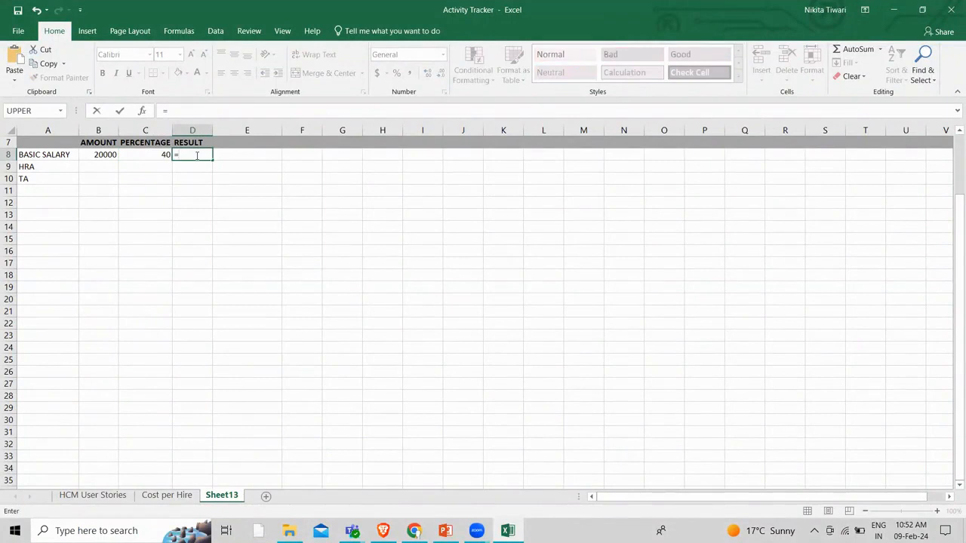
pyautogui.write('4')
pyautogui.write('0')
pyautogui.write('*')
pyautogui.write('/')
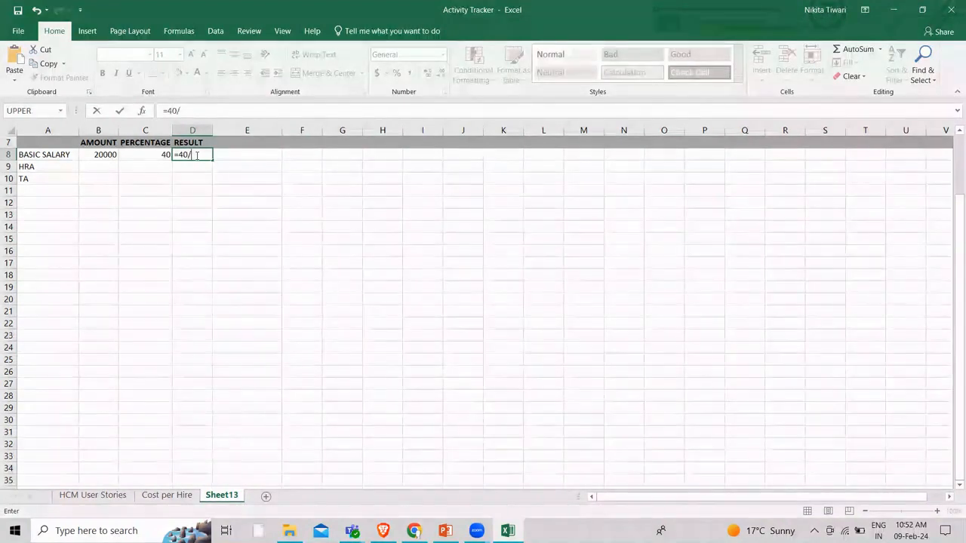
pyautogui.write('100')
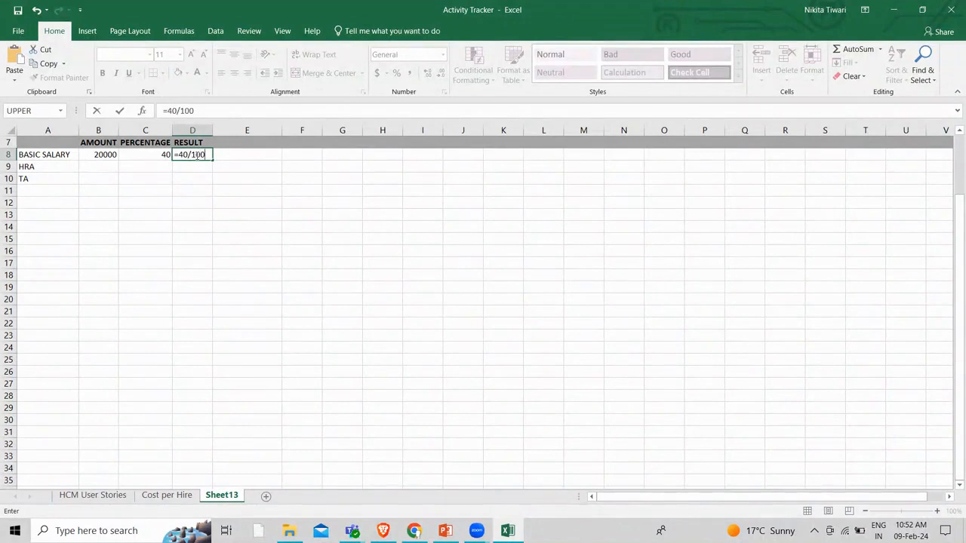
pyautogui.write('*20000')
pyautogui.click(270, 177)
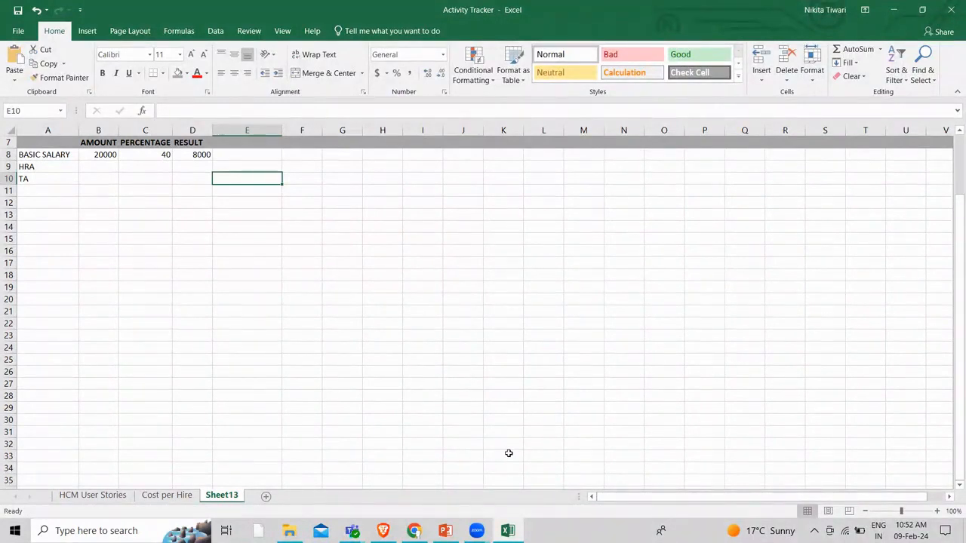
pyautogui.click(414, 531)
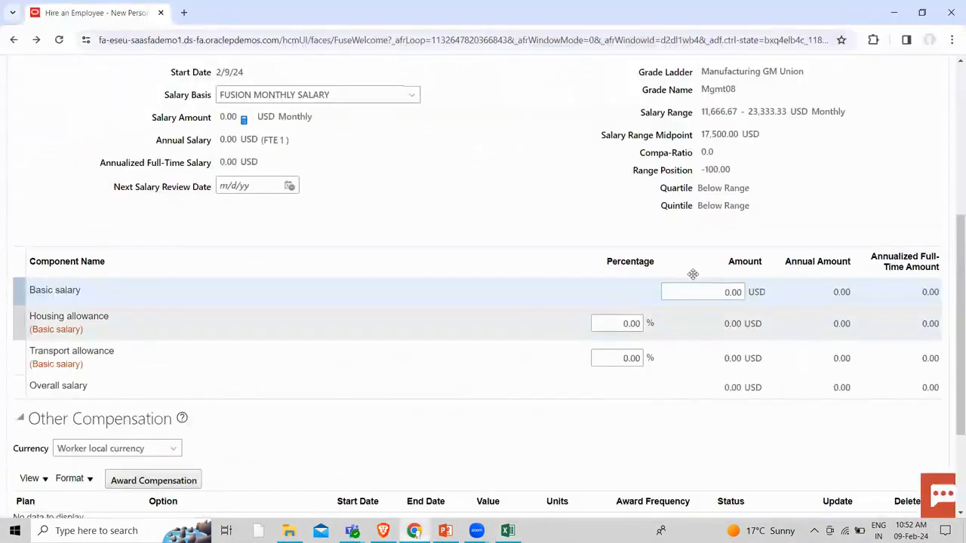
# Enter a 20,000 basic salary with a 40% housing allowance and dismiss the range warning
pyautogui.click(721, 293)
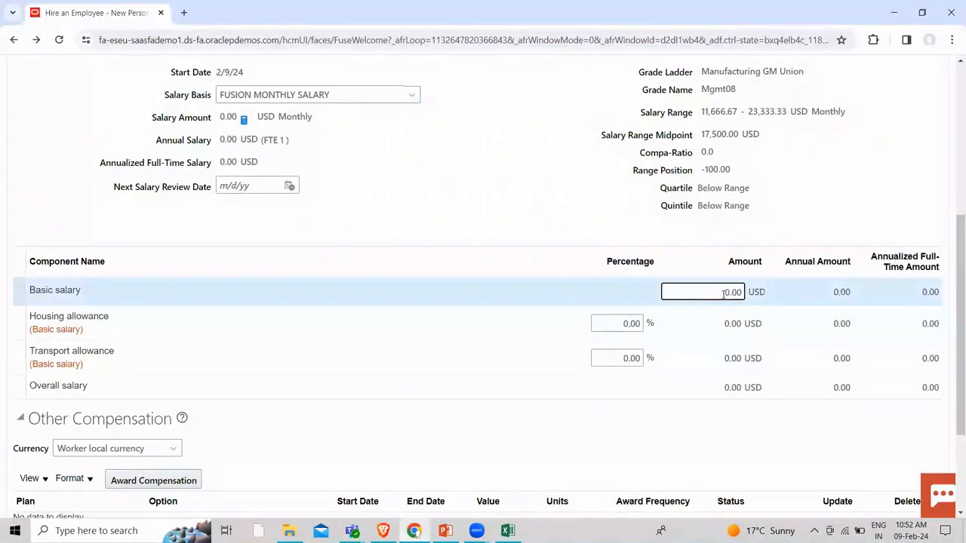
pyautogui.write('2000')
pyautogui.click(797, 218)
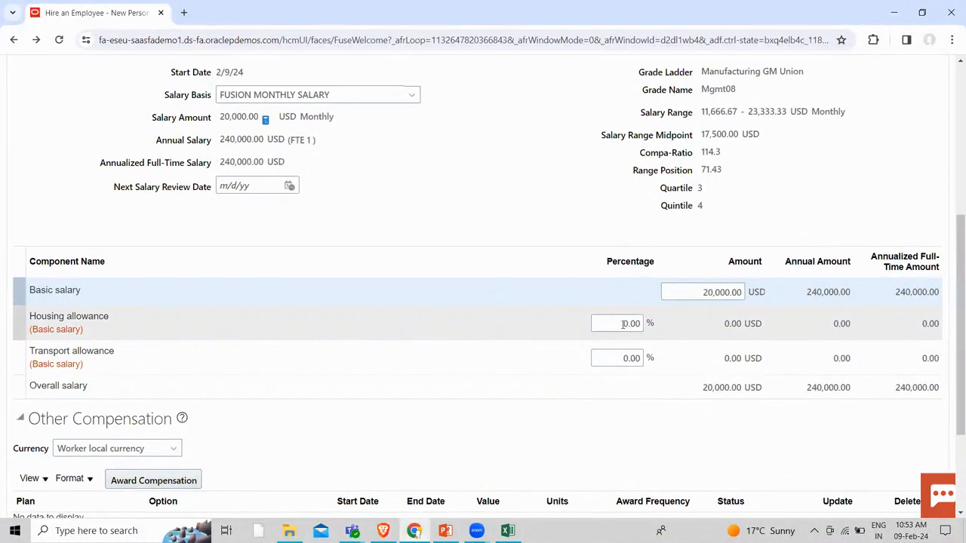
pyautogui.click(622, 323)
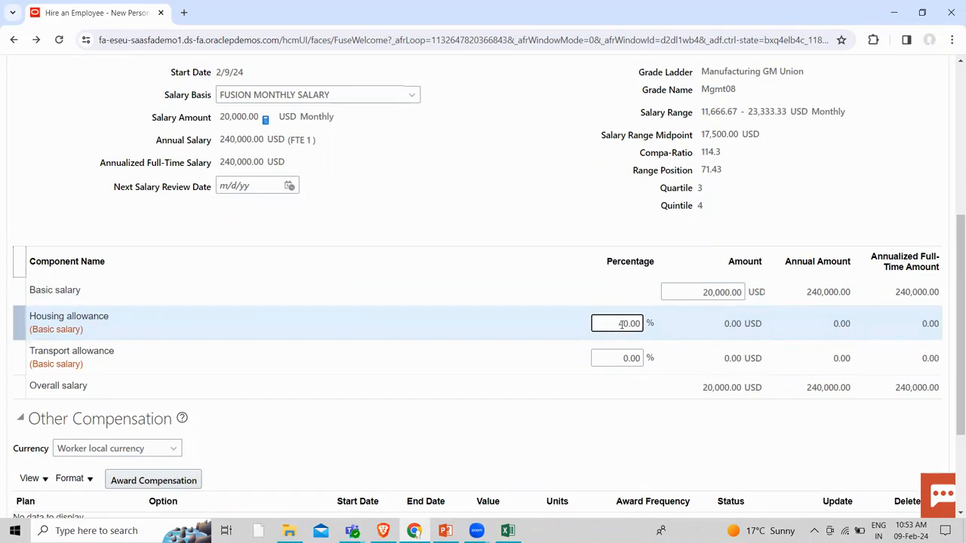
pyautogui.click(750, 223)
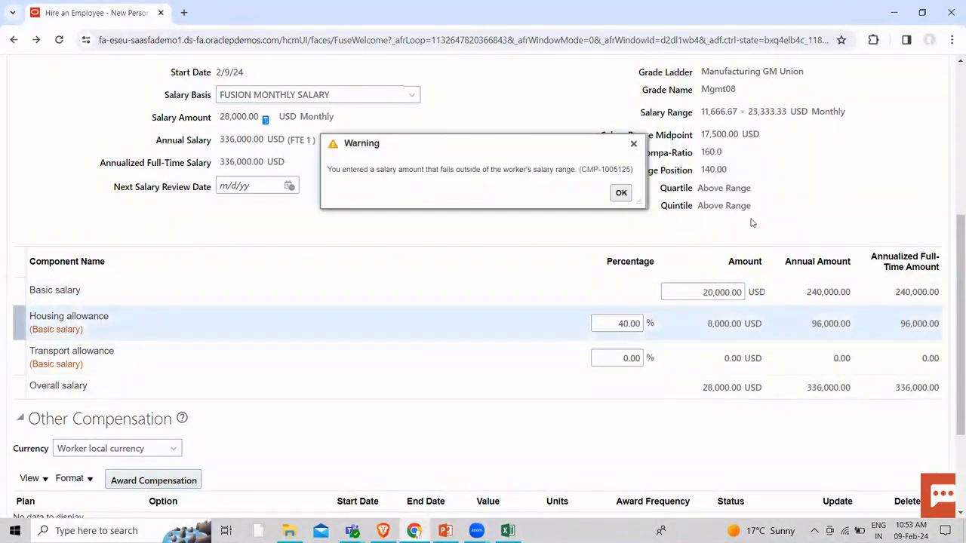
pyautogui.click(633, 143)
# Revise the basic salary through 10,000 to 15,000, giving a 21,000 monthly total
pyautogui.scroll(-2, 474, 340)
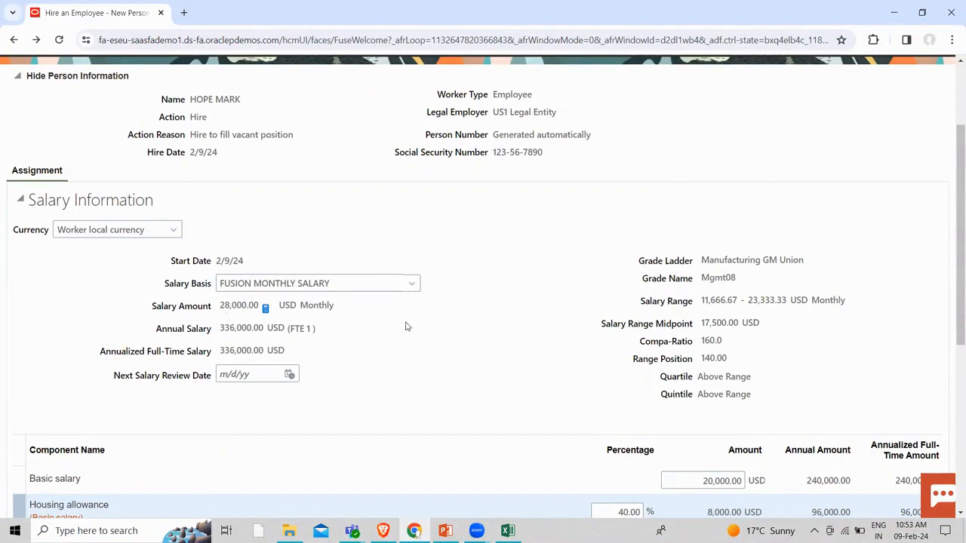
pyautogui.scroll(-1, 434, 327)
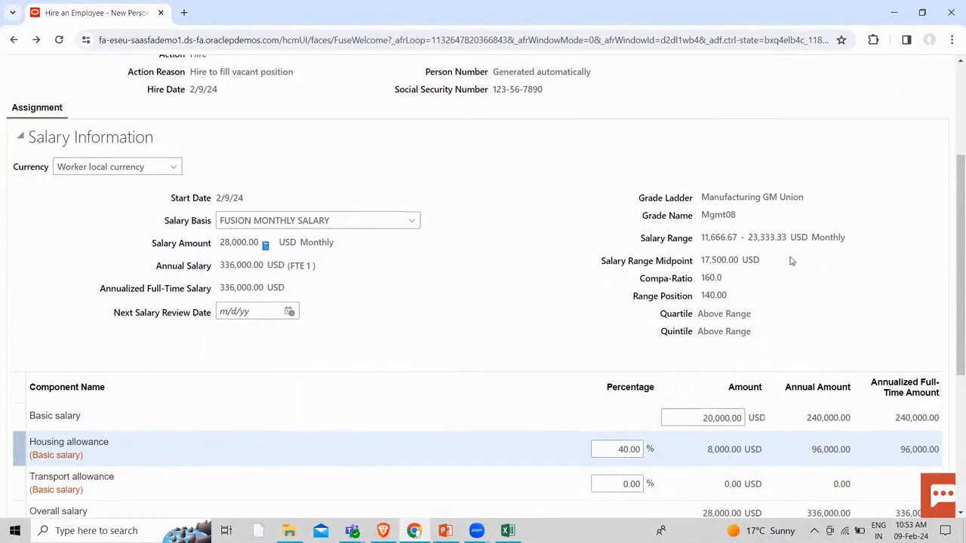
pyautogui.scroll(-2, 791, 261)
pyautogui.click(706, 291)
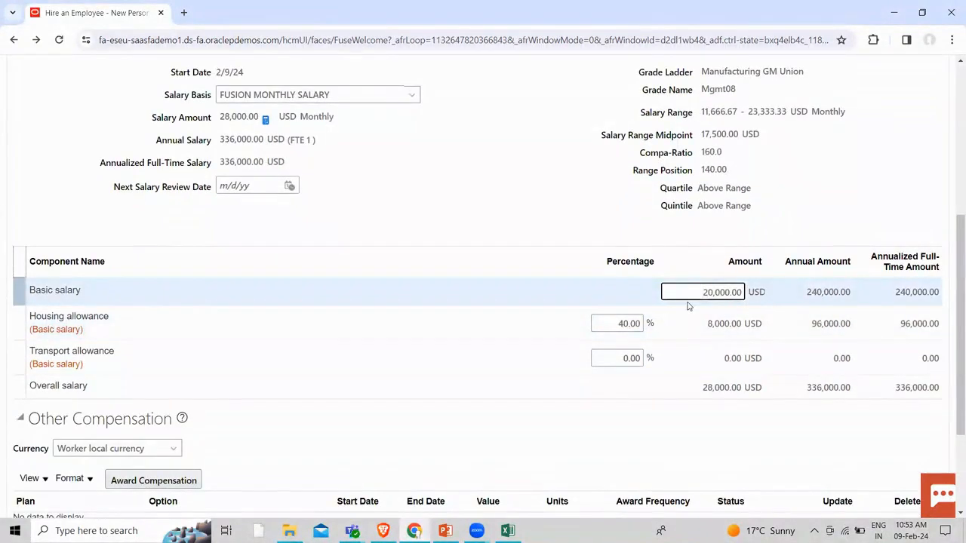
pyautogui.press('BackSpace')
pyautogui.write('1')
pyautogui.click(753, 225)
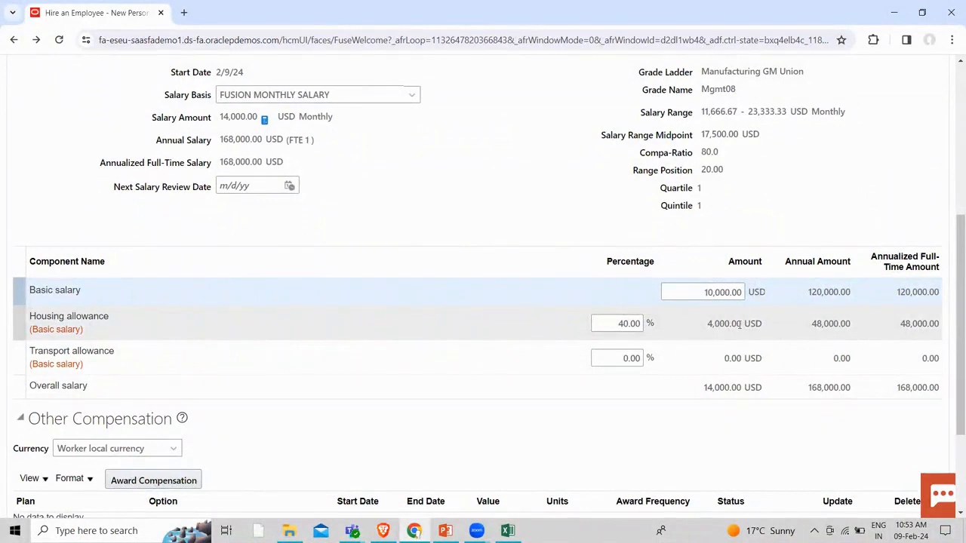
pyautogui.click(712, 293)
pyautogui.press('BackSpace')
pyautogui.write('15')
pyautogui.click(754, 211)
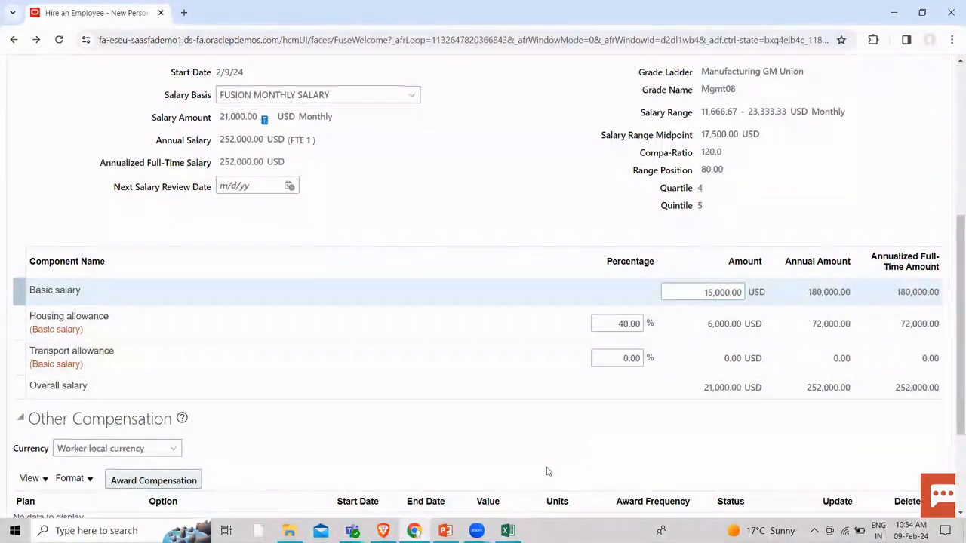
pyautogui.click(507, 530)
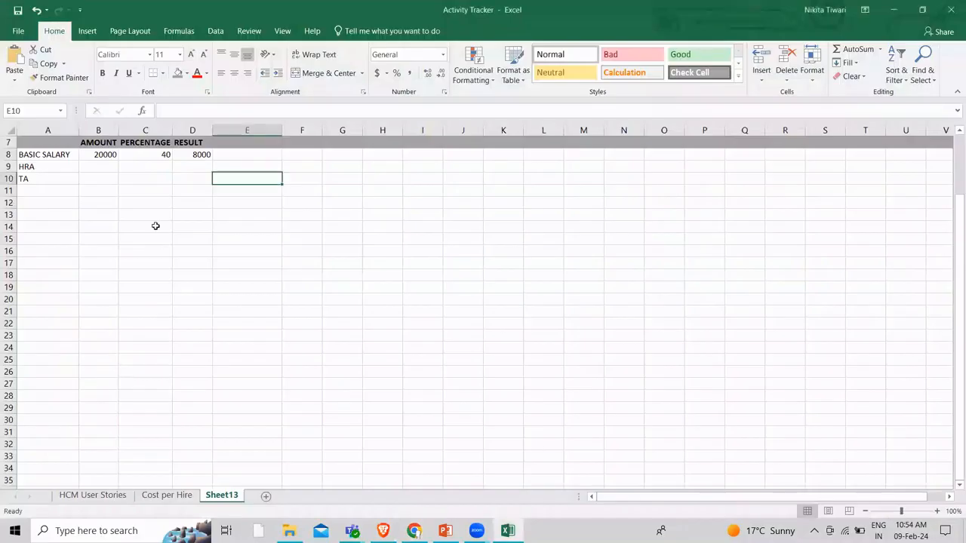
# Change the basic salary in B8 to 10000 and update D8's formula to match
pyautogui.click(97, 155)
pyautogui.doubleClick(98, 154)
pyautogui.press('BackSpace')
pyautogui.write('1')
pyautogui.click(159, 190)
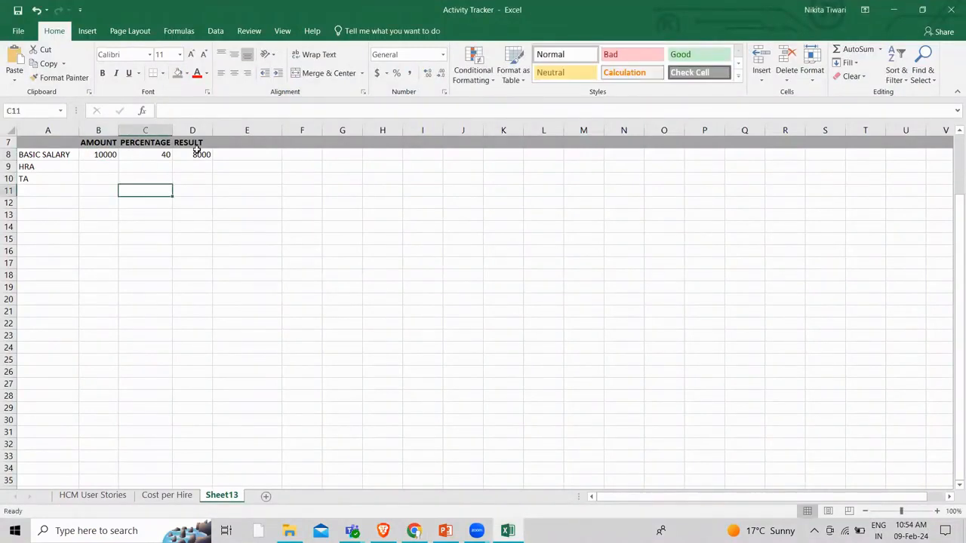
pyautogui.click(197, 150)
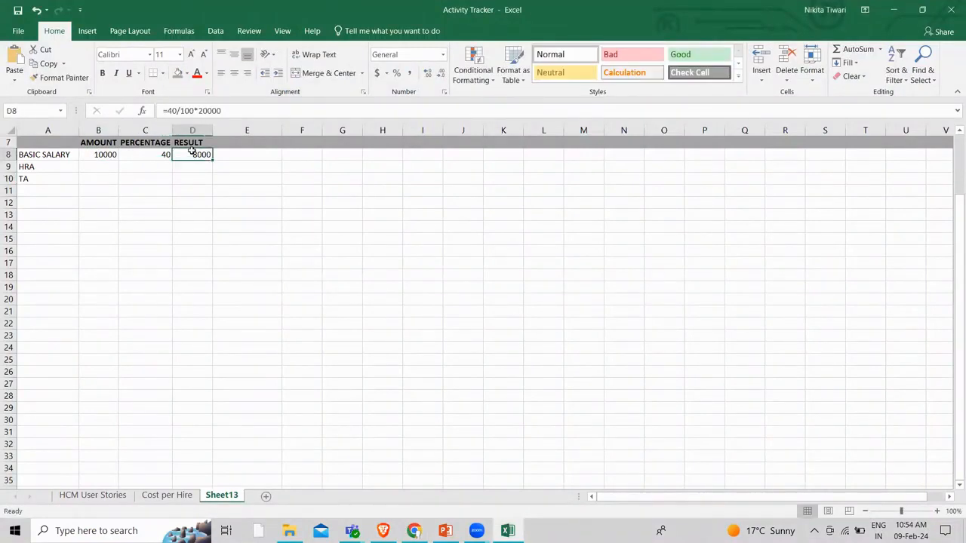
pyautogui.click(204, 110)
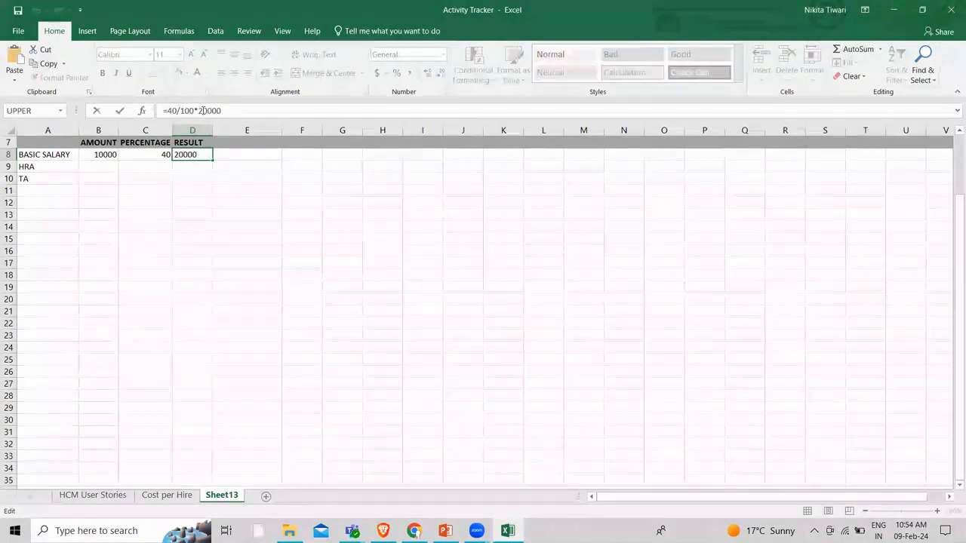
pyautogui.press('BackSpace')
pyautogui.write('15')
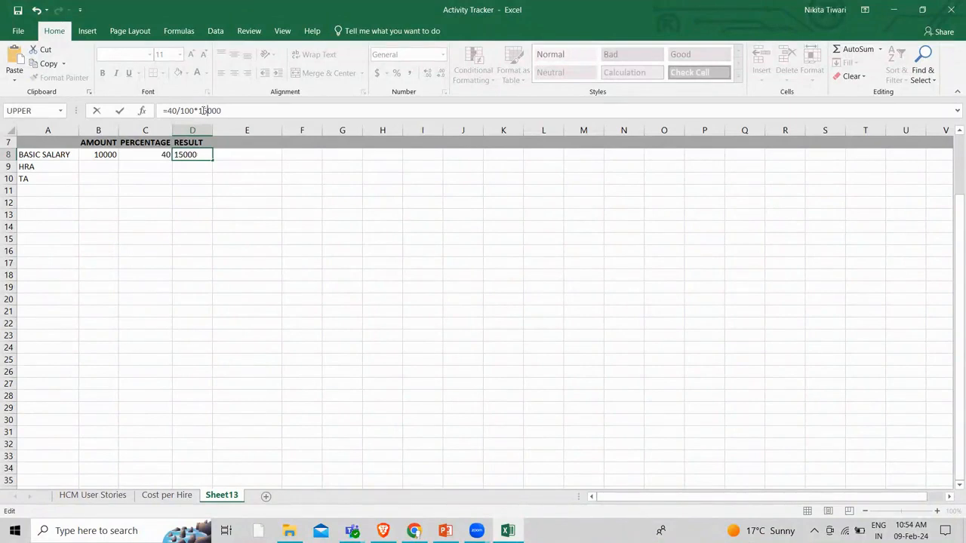
pyautogui.click(225, 253)
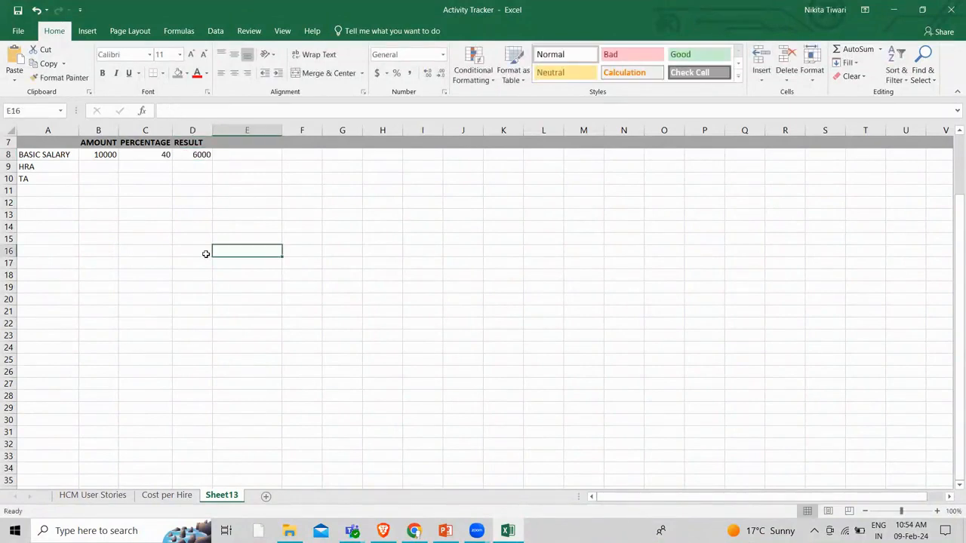
# Correct B8 to 15000 so the D8 formula computes 6000
pyautogui.click(109, 156)
pyautogui.click(174, 110)
pyautogui.press('BackSpace')
pyautogui.write('5')
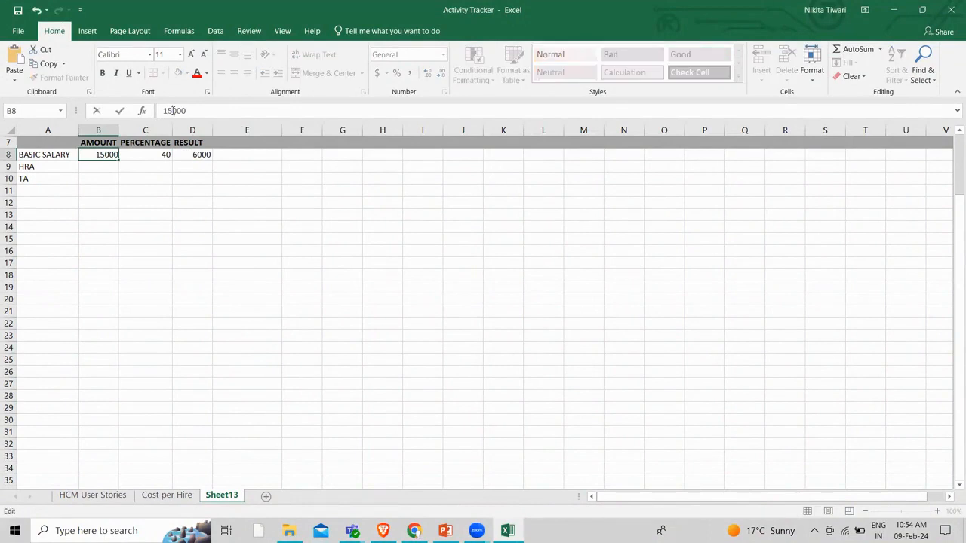
pyautogui.click(193, 142)
pyautogui.click(200, 166)
pyautogui.click(203, 154)
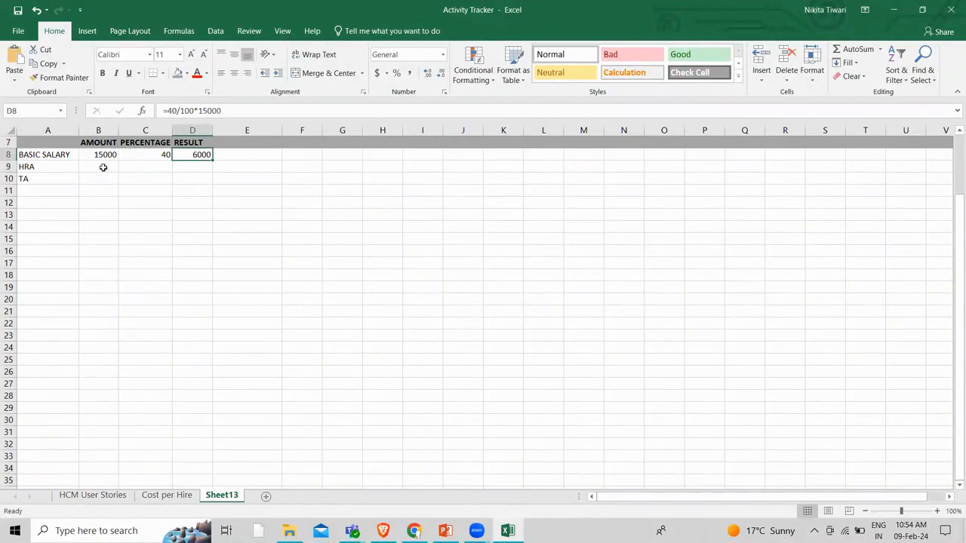
# Move the 40 into C9 on the HRA row, fill the formula down to D9, and clear D8
pyautogui.click(166, 153)
pyautogui.hotkey('ctrl', 'c')
pyautogui.click(152, 167)
pyautogui.press('Escape')
pyautogui.hotkey('ctrl', 'v')
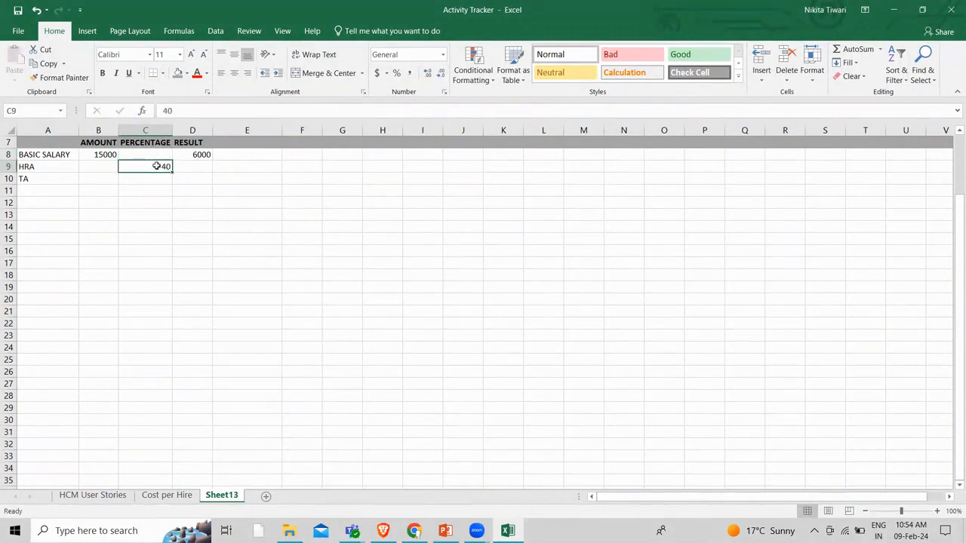
pyautogui.click(202, 155)
pyautogui.moveTo(211, 163); pyautogui.dragTo(206, 172)
pyautogui.click(195, 154)
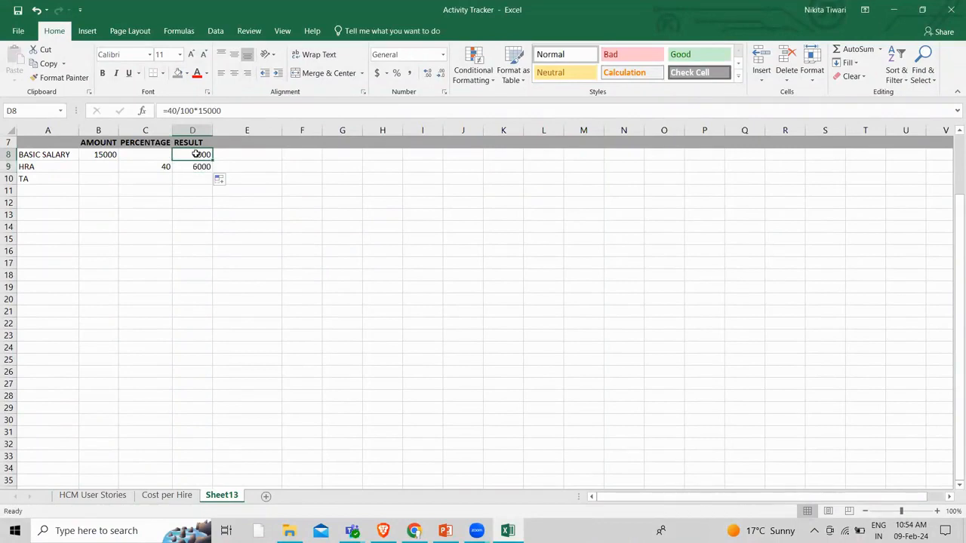
pyautogui.press('BackSpace')
# Enter 10 as the TA percentage in C10 and 10/100*15000 in D10
pyautogui.click(168, 176)
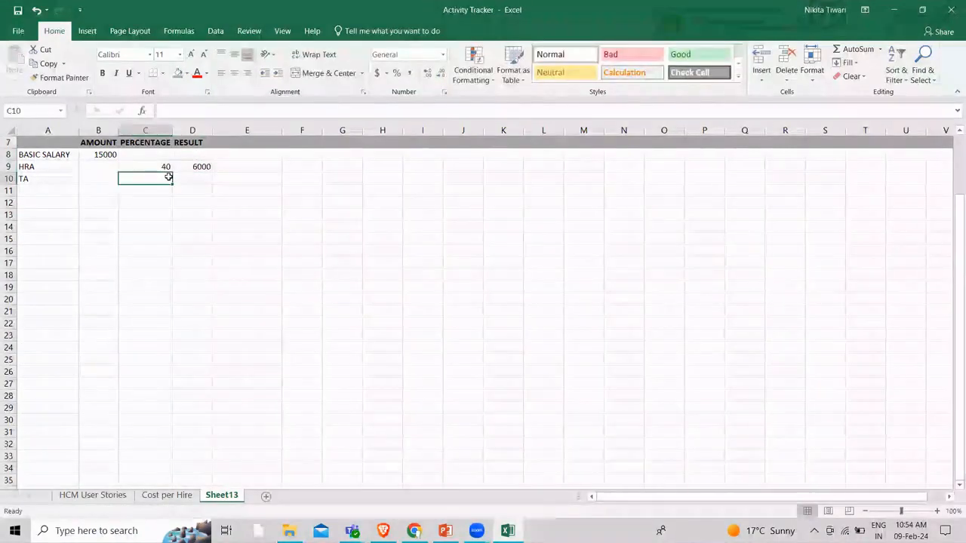
pyautogui.write('1')
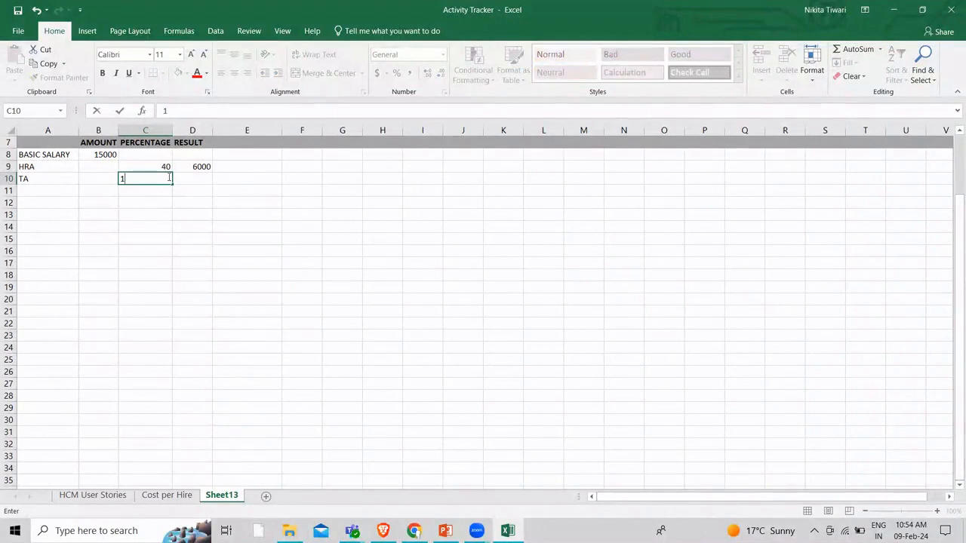
pyautogui.write('0')
pyautogui.click(183, 218)
pyautogui.click(193, 181)
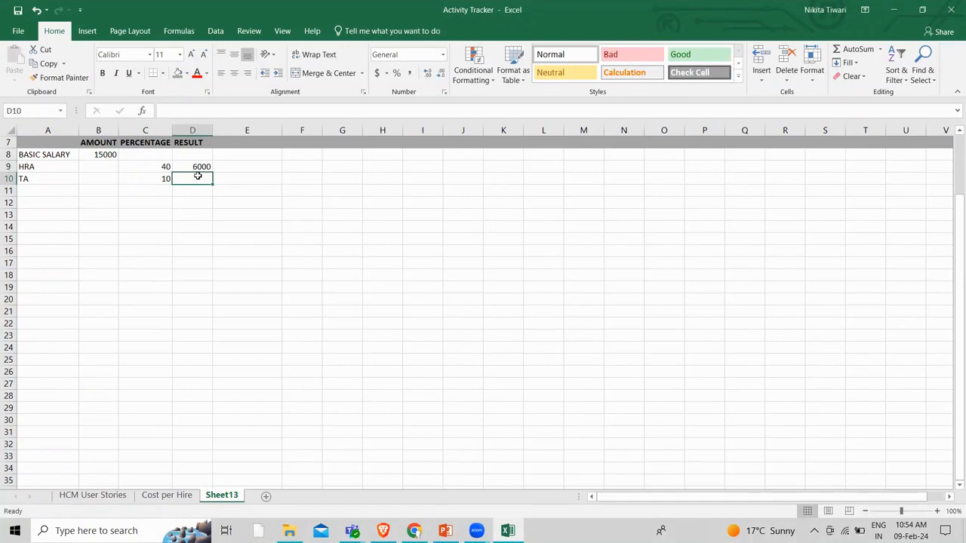
pyautogui.write('1')
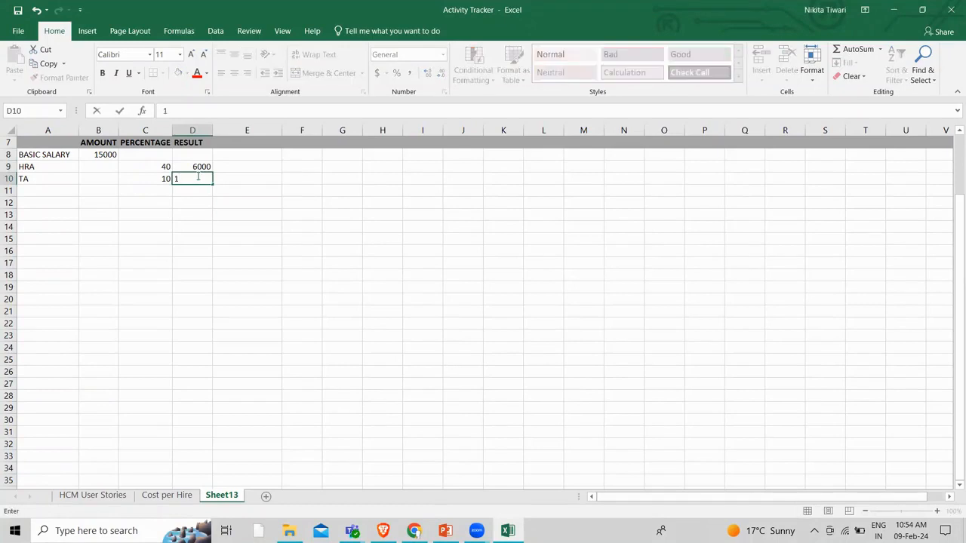
pyautogui.write('0/100*15000')
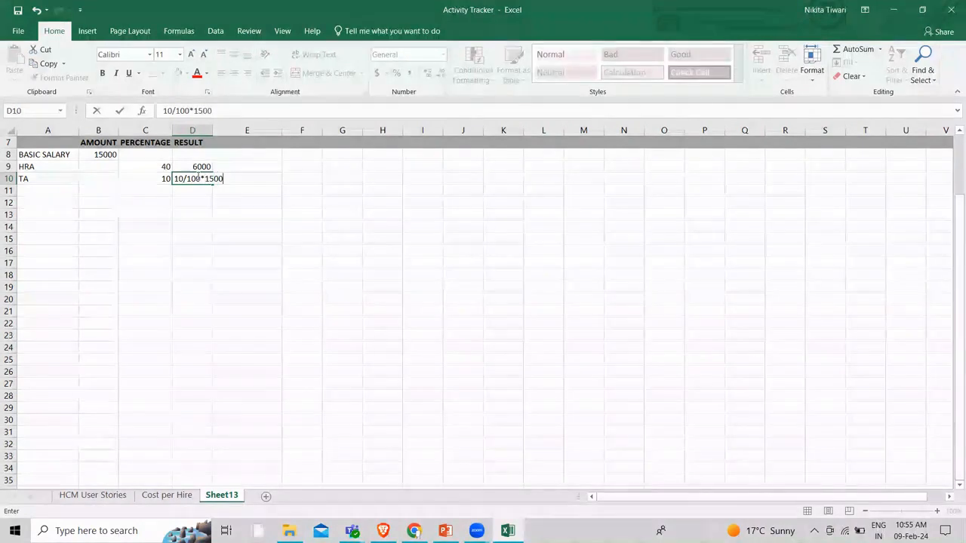
pyautogui.click(224, 214)
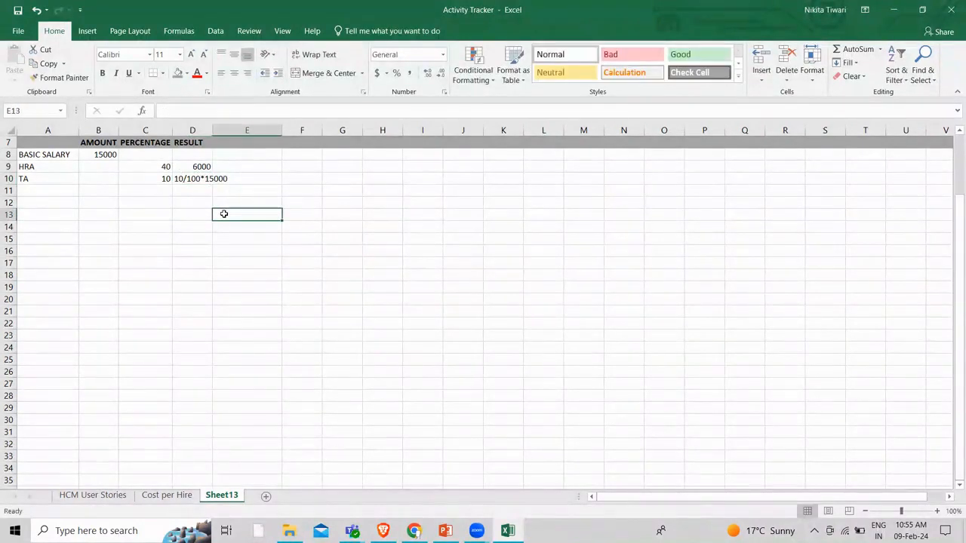
# Fix D10 into the formula =10/100*15000 so it shows 1500
pyautogui.click(197, 180)
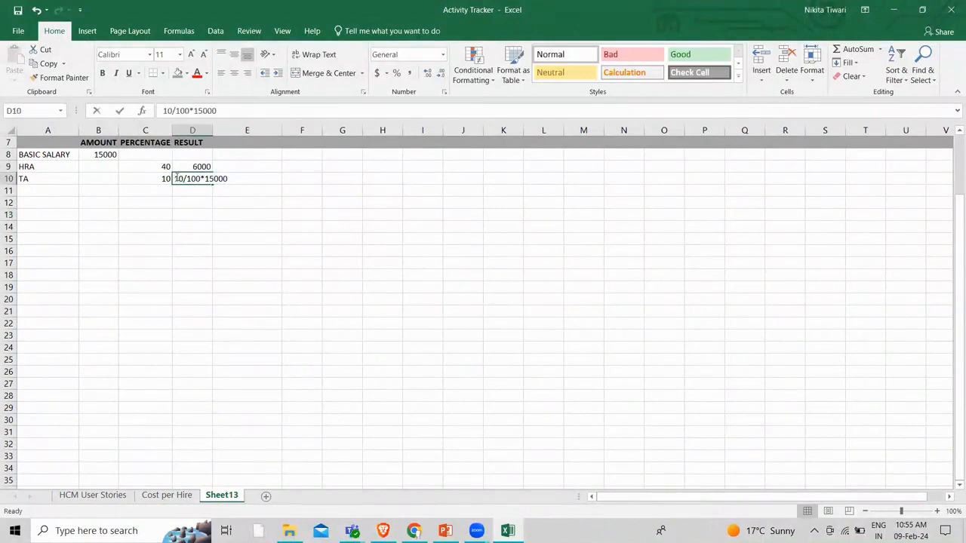
pyautogui.doubleClick(176, 179)
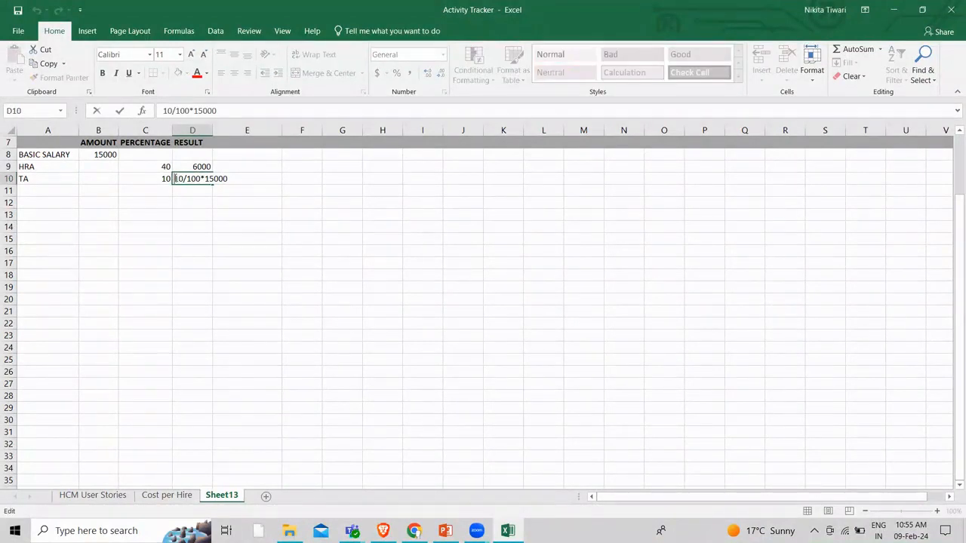
pyautogui.write('+')
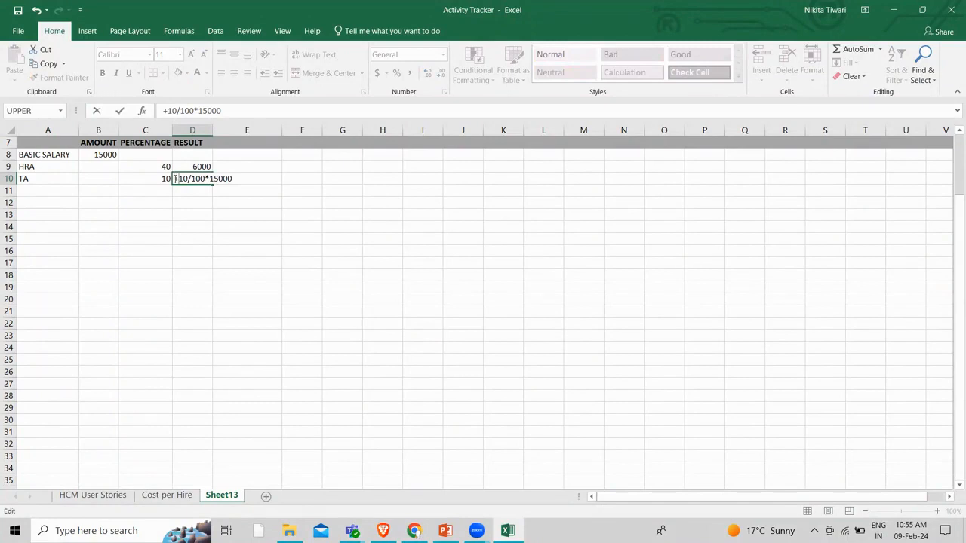
pyautogui.press('BackSpace')
pyautogui.write('=')
pyautogui.click(182, 226)
pyautogui.click(191, 178)
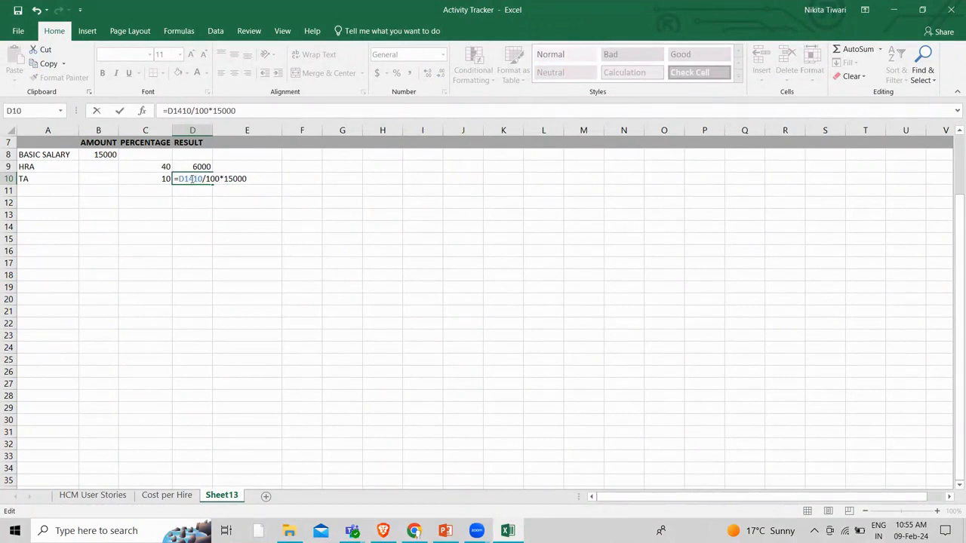
pyautogui.press('BackSpace')
pyautogui.press('BackSpace')
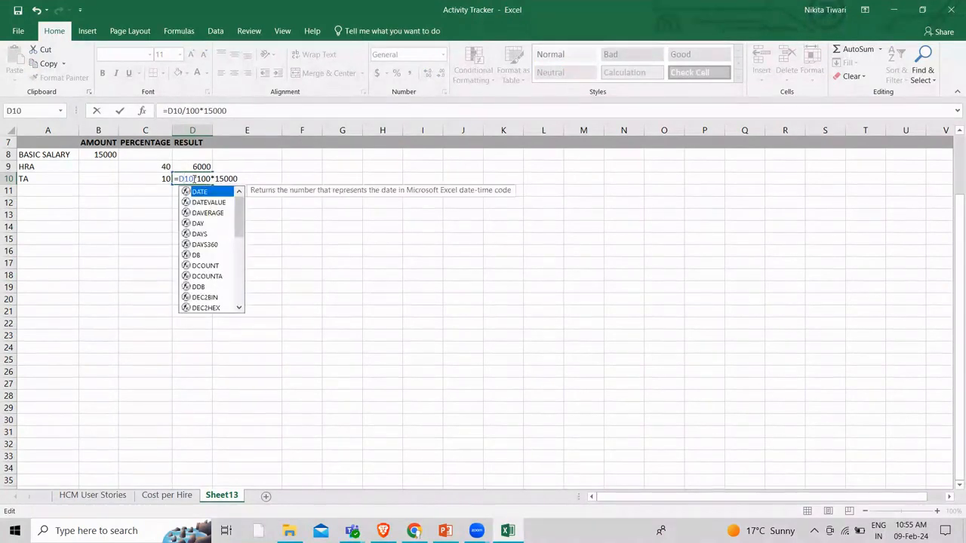
pyautogui.press('BackSpace')
pyautogui.press('Return')
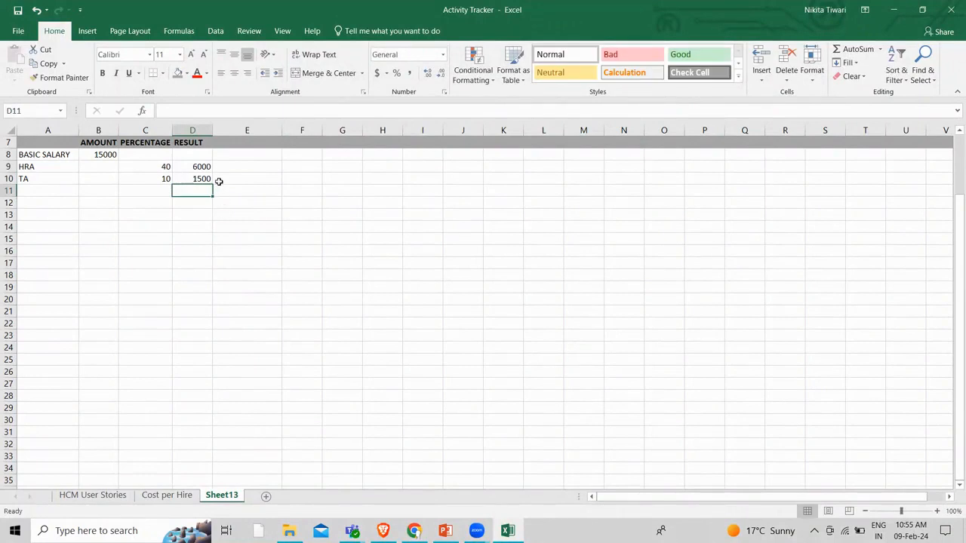
pyautogui.click(413, 530)
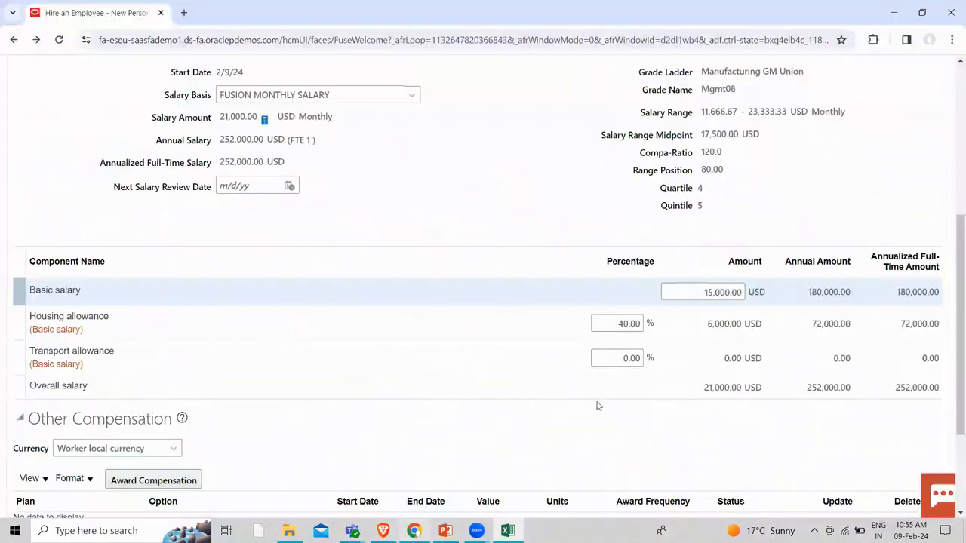
# Enter 10% for the transport allowance and check the 22,500 overall monthly salary
pyautogui.click(625, 357)
pyautogui.write('1')
pyautogui.click(493, 218)
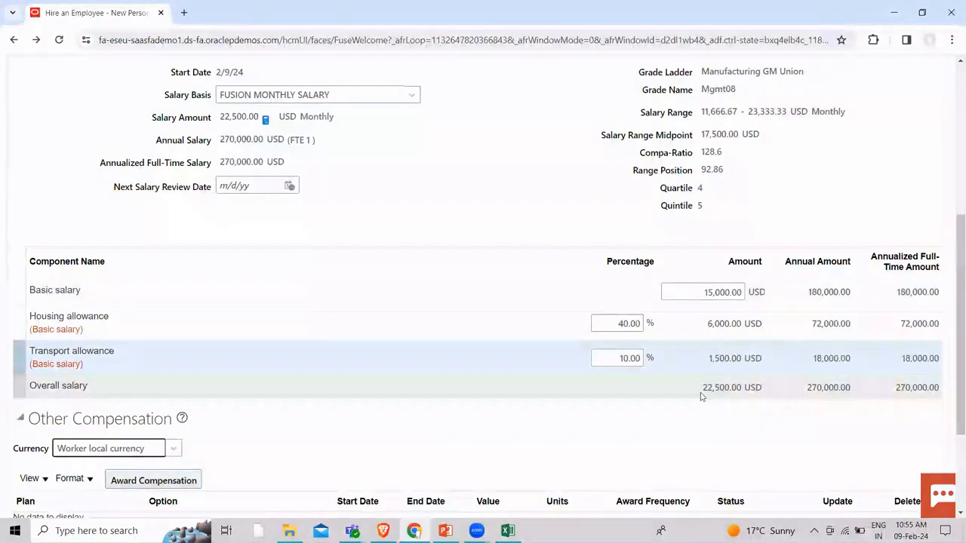
pyautogui.click(700, 389)
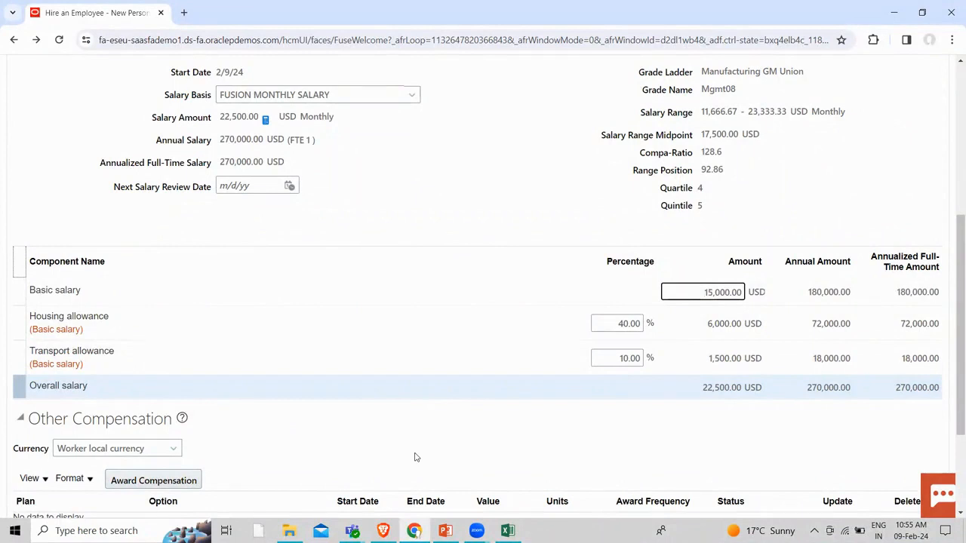
pyautogui.scroll(5, 414, 457)
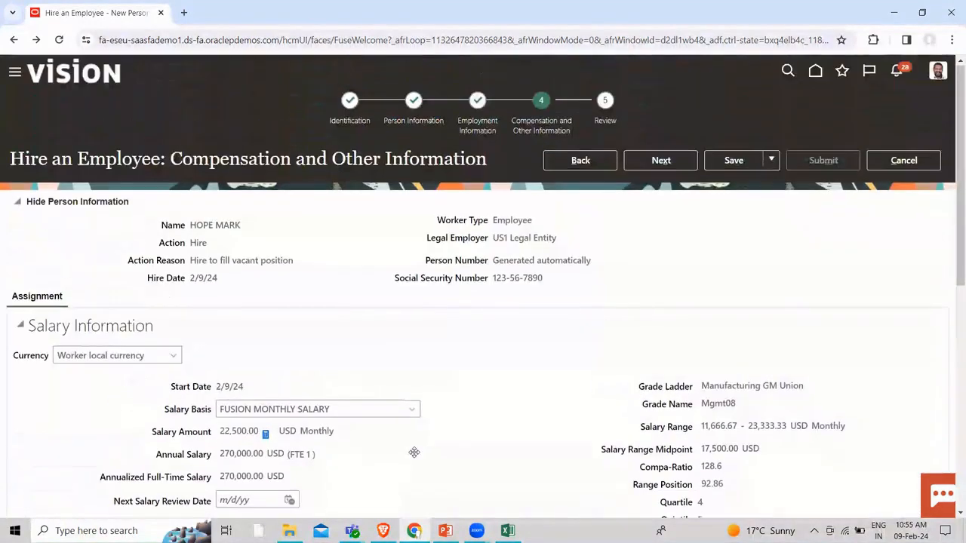
# Look over the Review page summary, including the 22,500 USD monthly salary, and submit
pyautogui.click(659, 161)
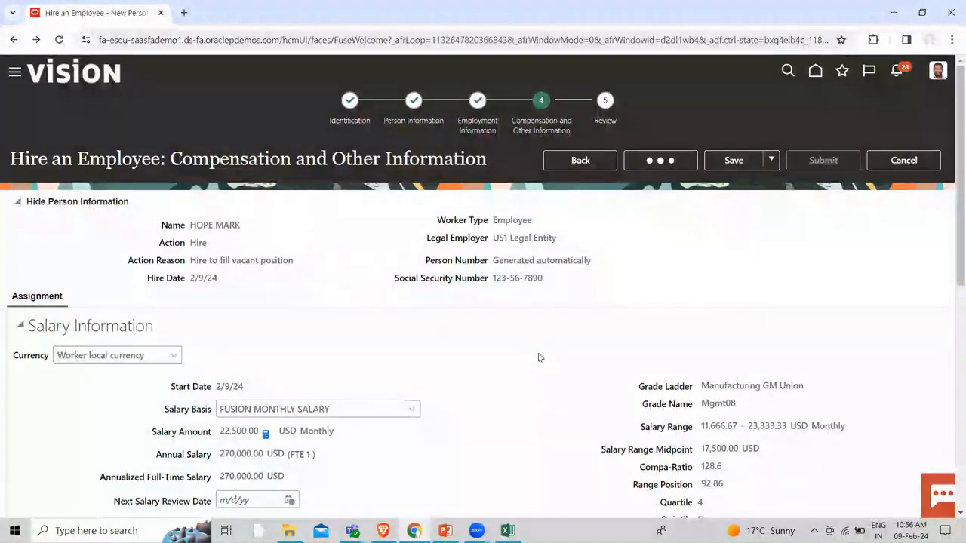
pyautogui.scroll(-13, 538, 357)
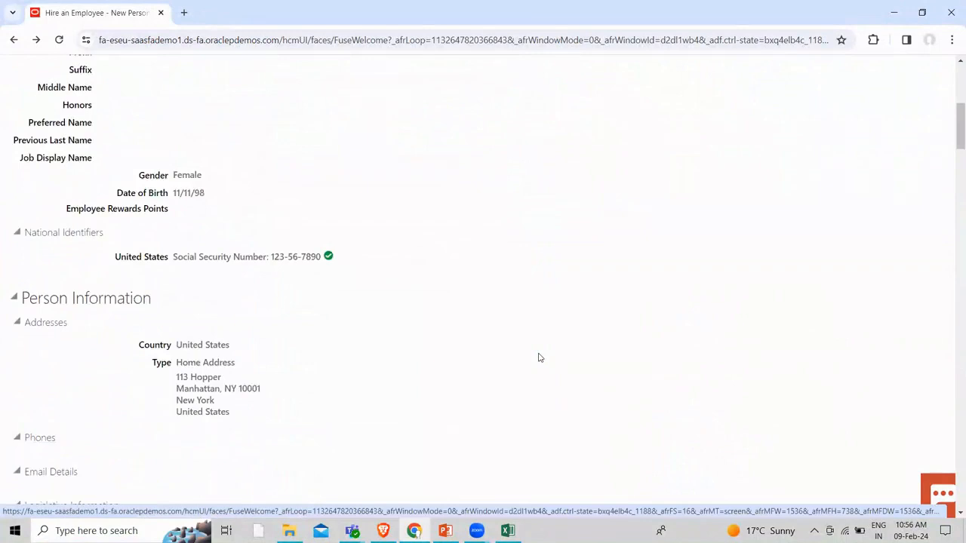
pyautogui.scroll(-14, 538, 358)
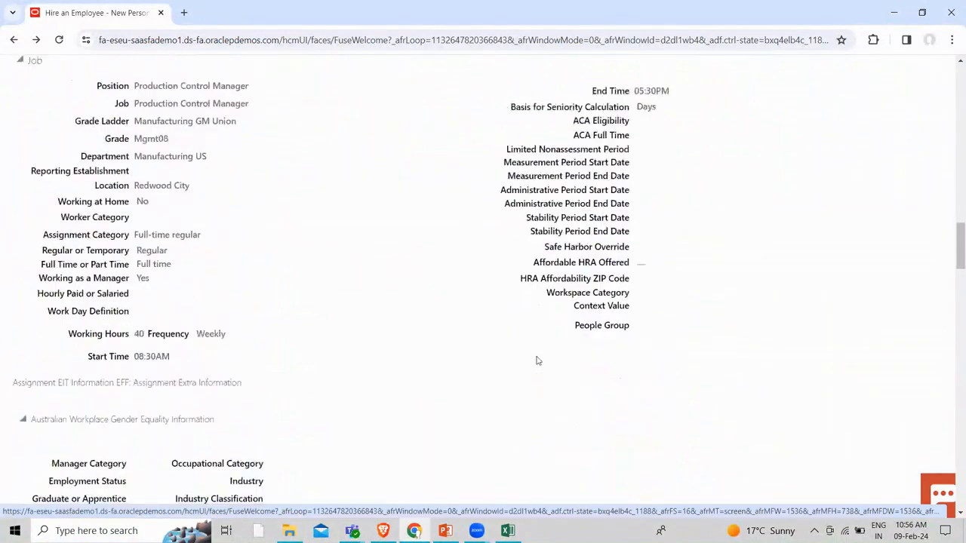
pyautogui.scroll(-14, 532, 360)
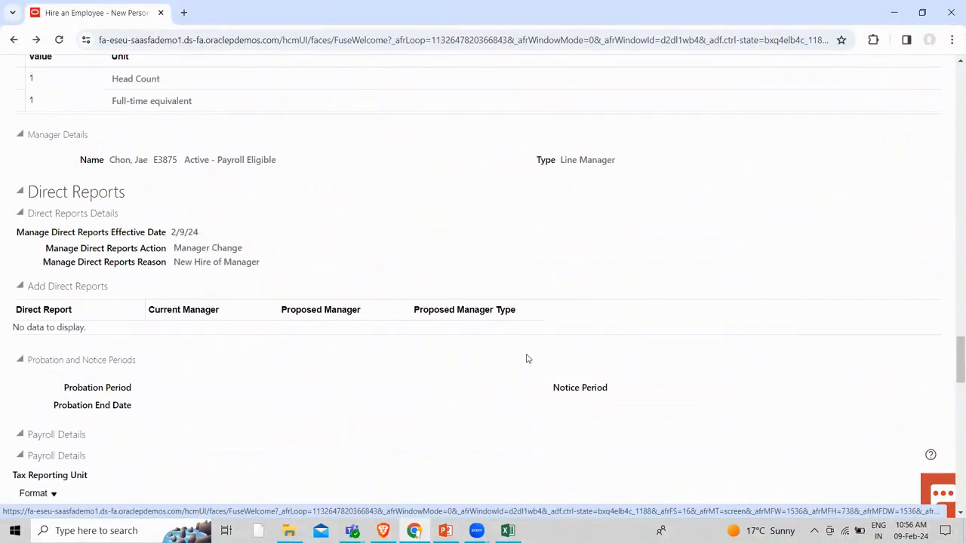
pyautogui.scroll(-14, 526, 358)
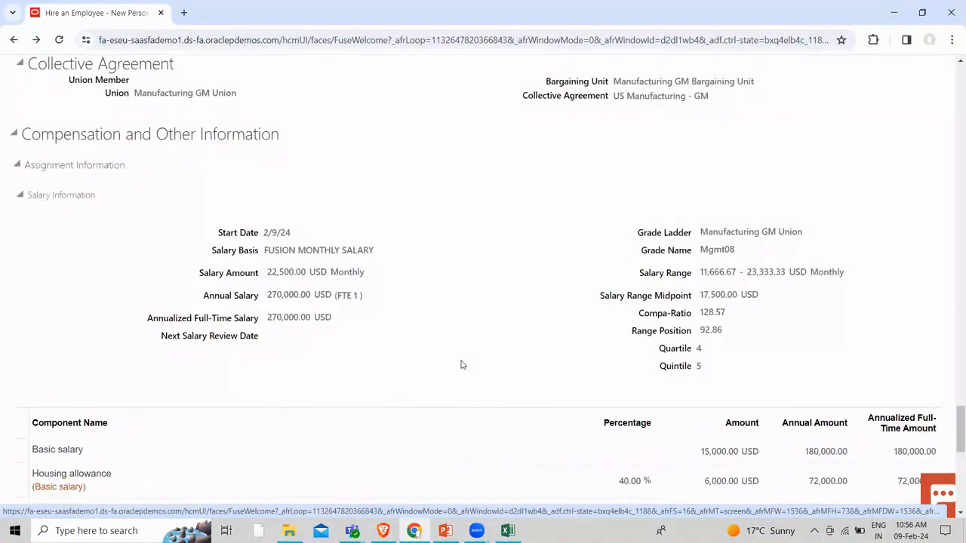
pyautogui.scroll(-3, 462, 364)
pyautogui.scroll(15, 462, 364)
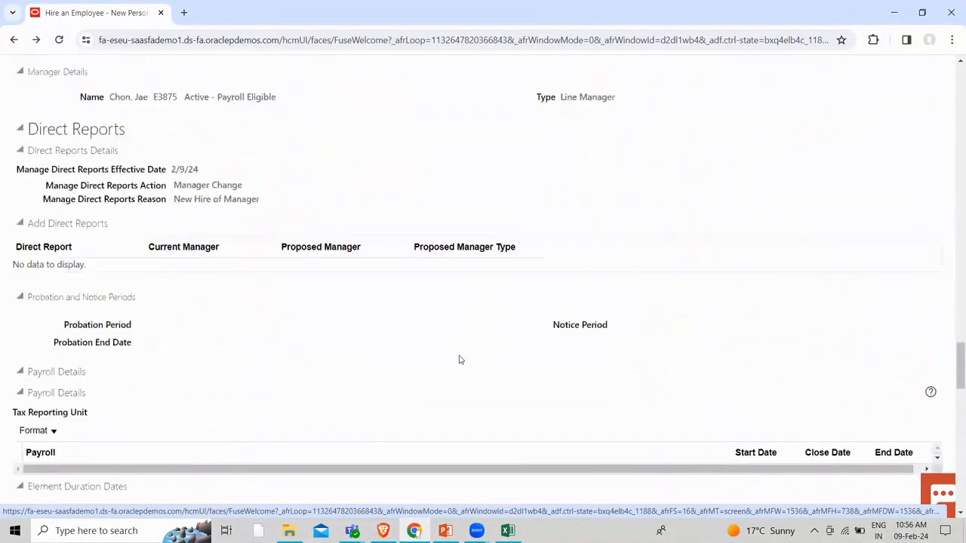
pyautogui.scroll(20, 456, 355)
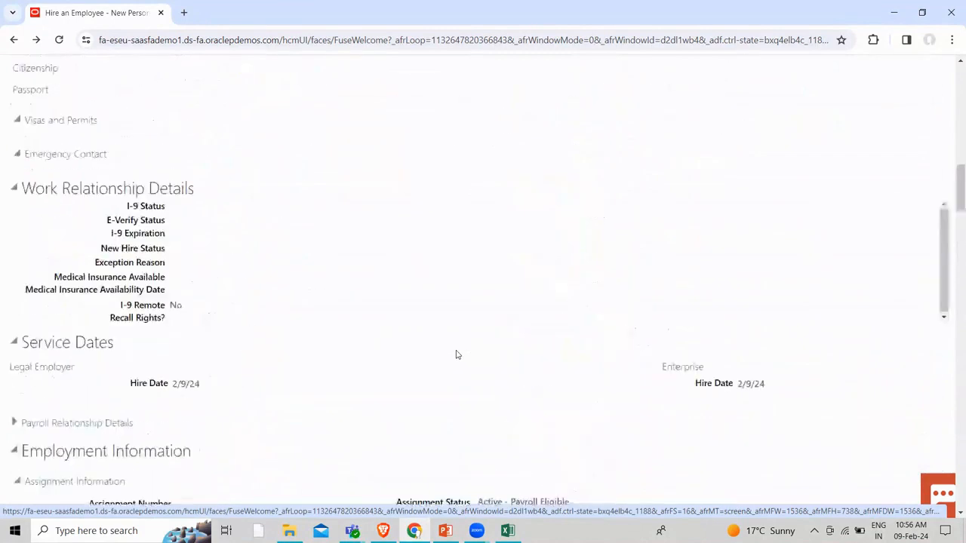
pyautogui.scroll(3, 456, 352)
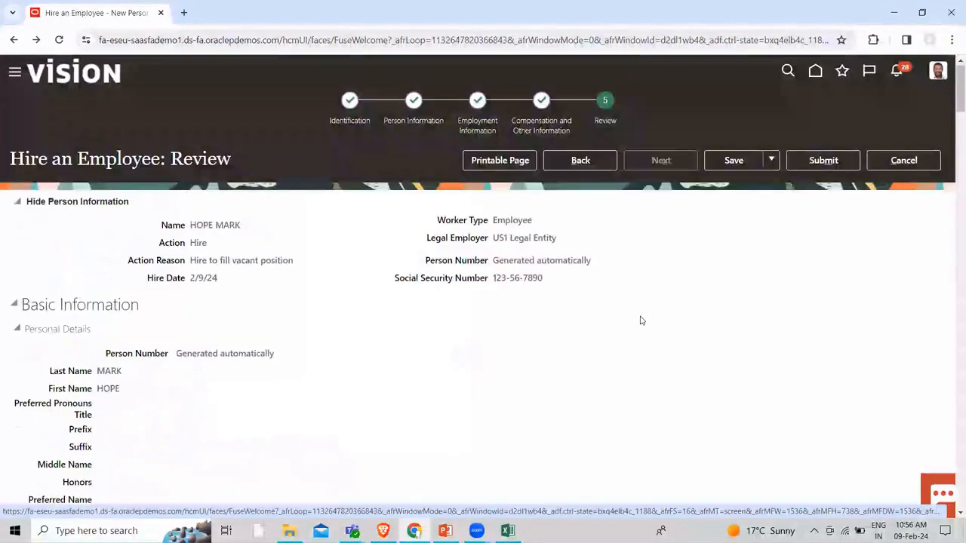
pyautogui.click(817, 162)
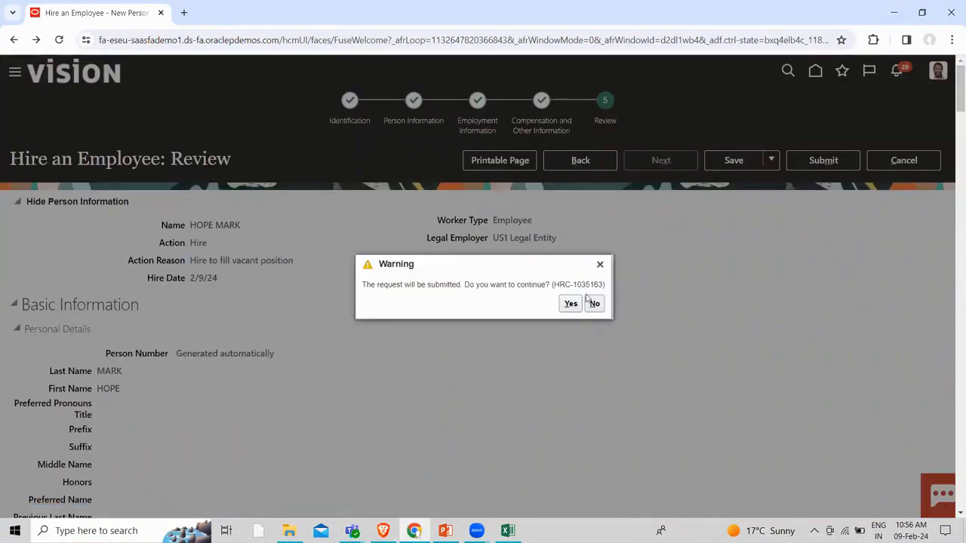
# Confirm the submission warning with Yes and acknowledge the confirmation with OK
pyautogui.click(570, 303)
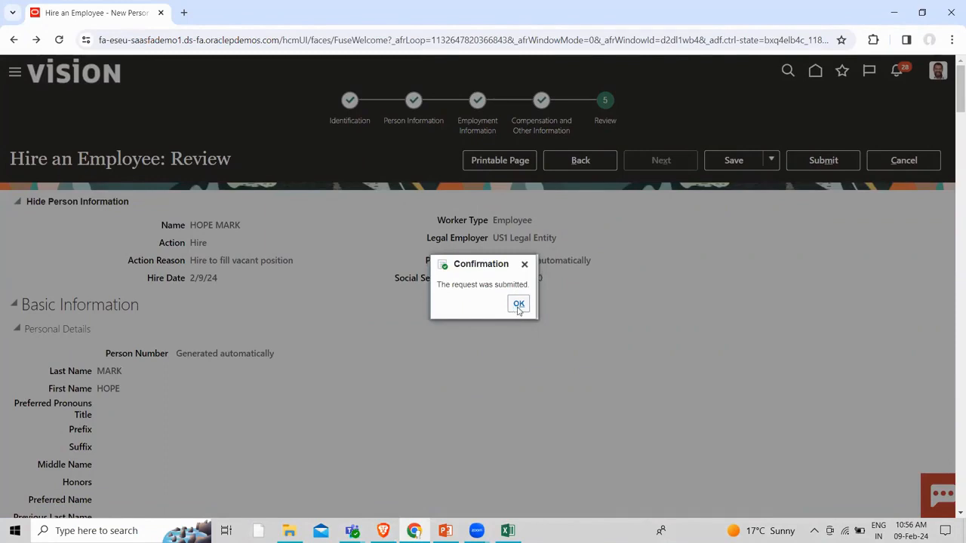
pyautogui.click(518, 305)
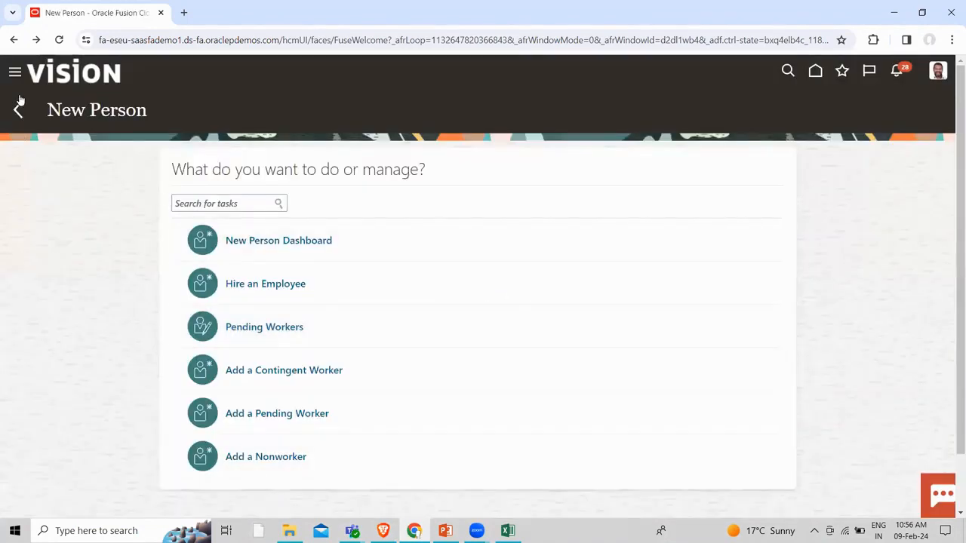